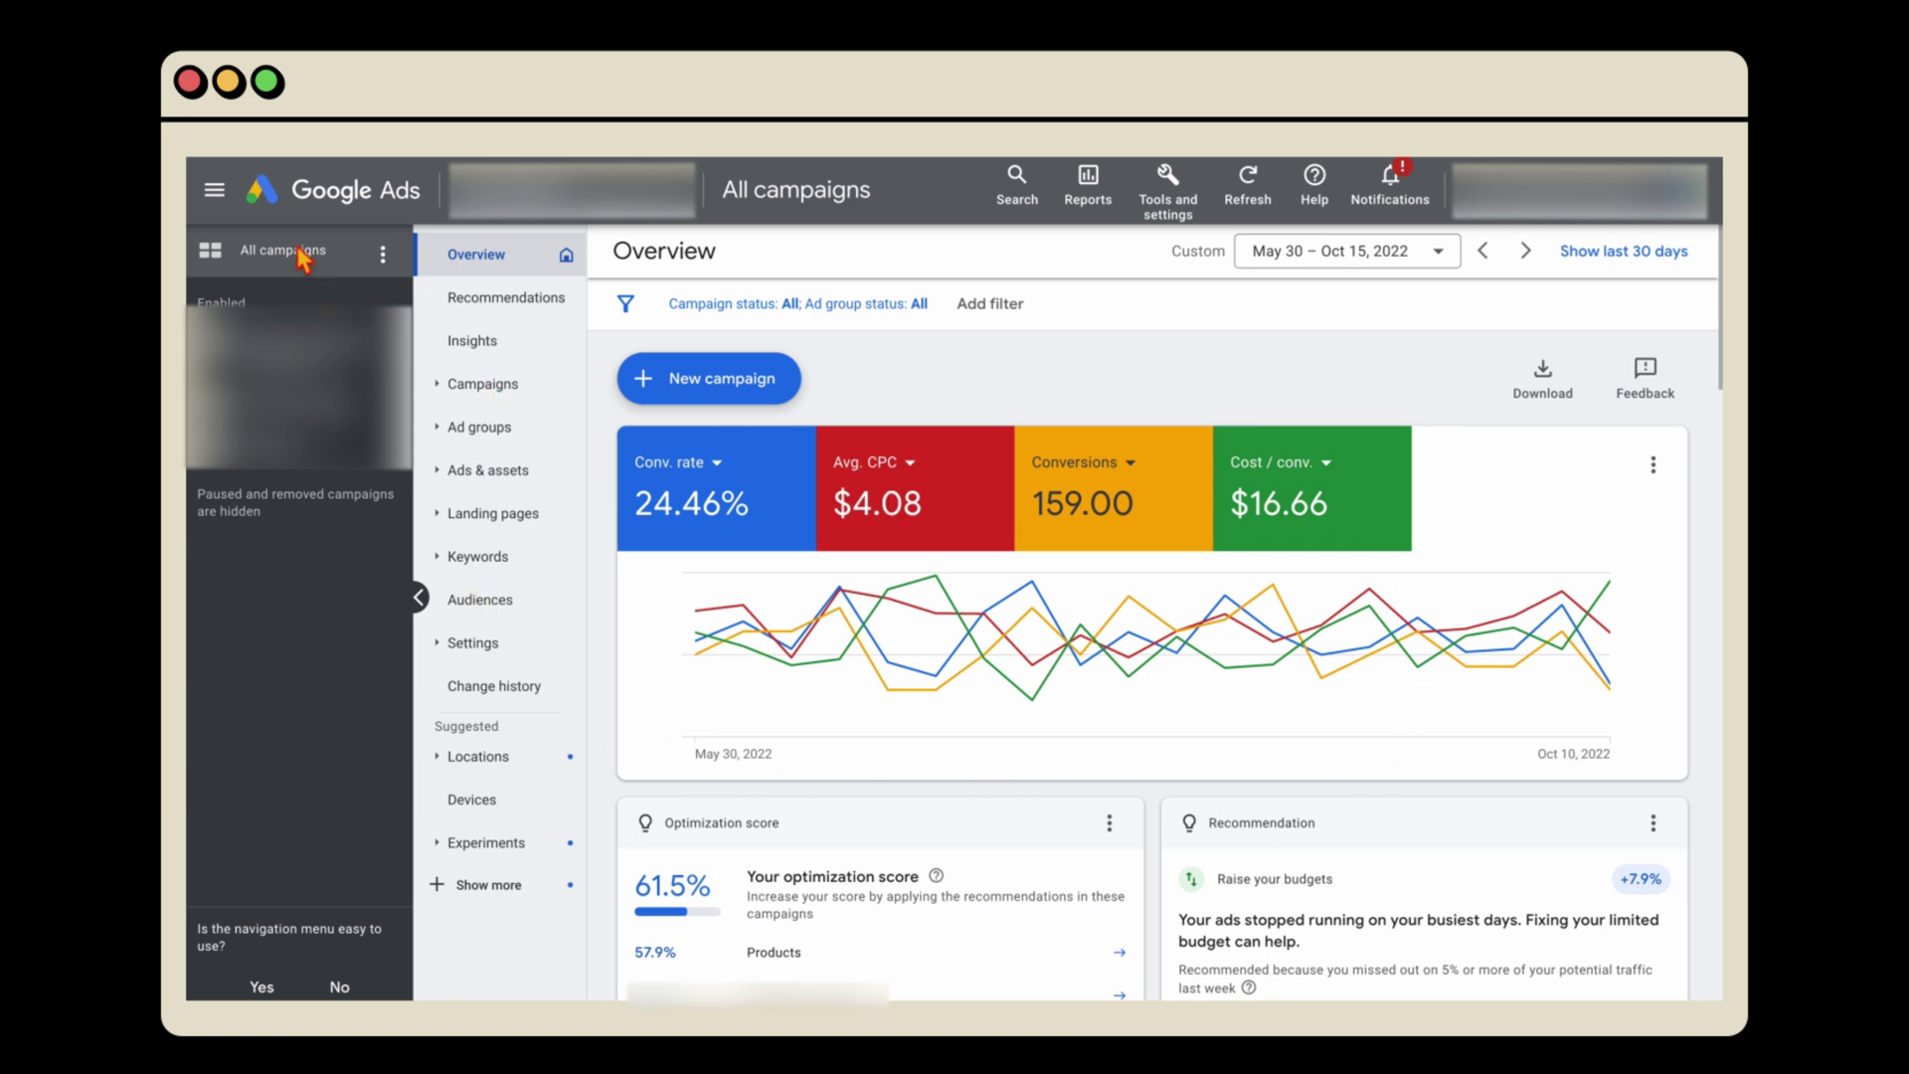
Drill down from the campaigns table through the Products campaign's ad groups to the search keywords of its second ad group
left_click(496, 385)
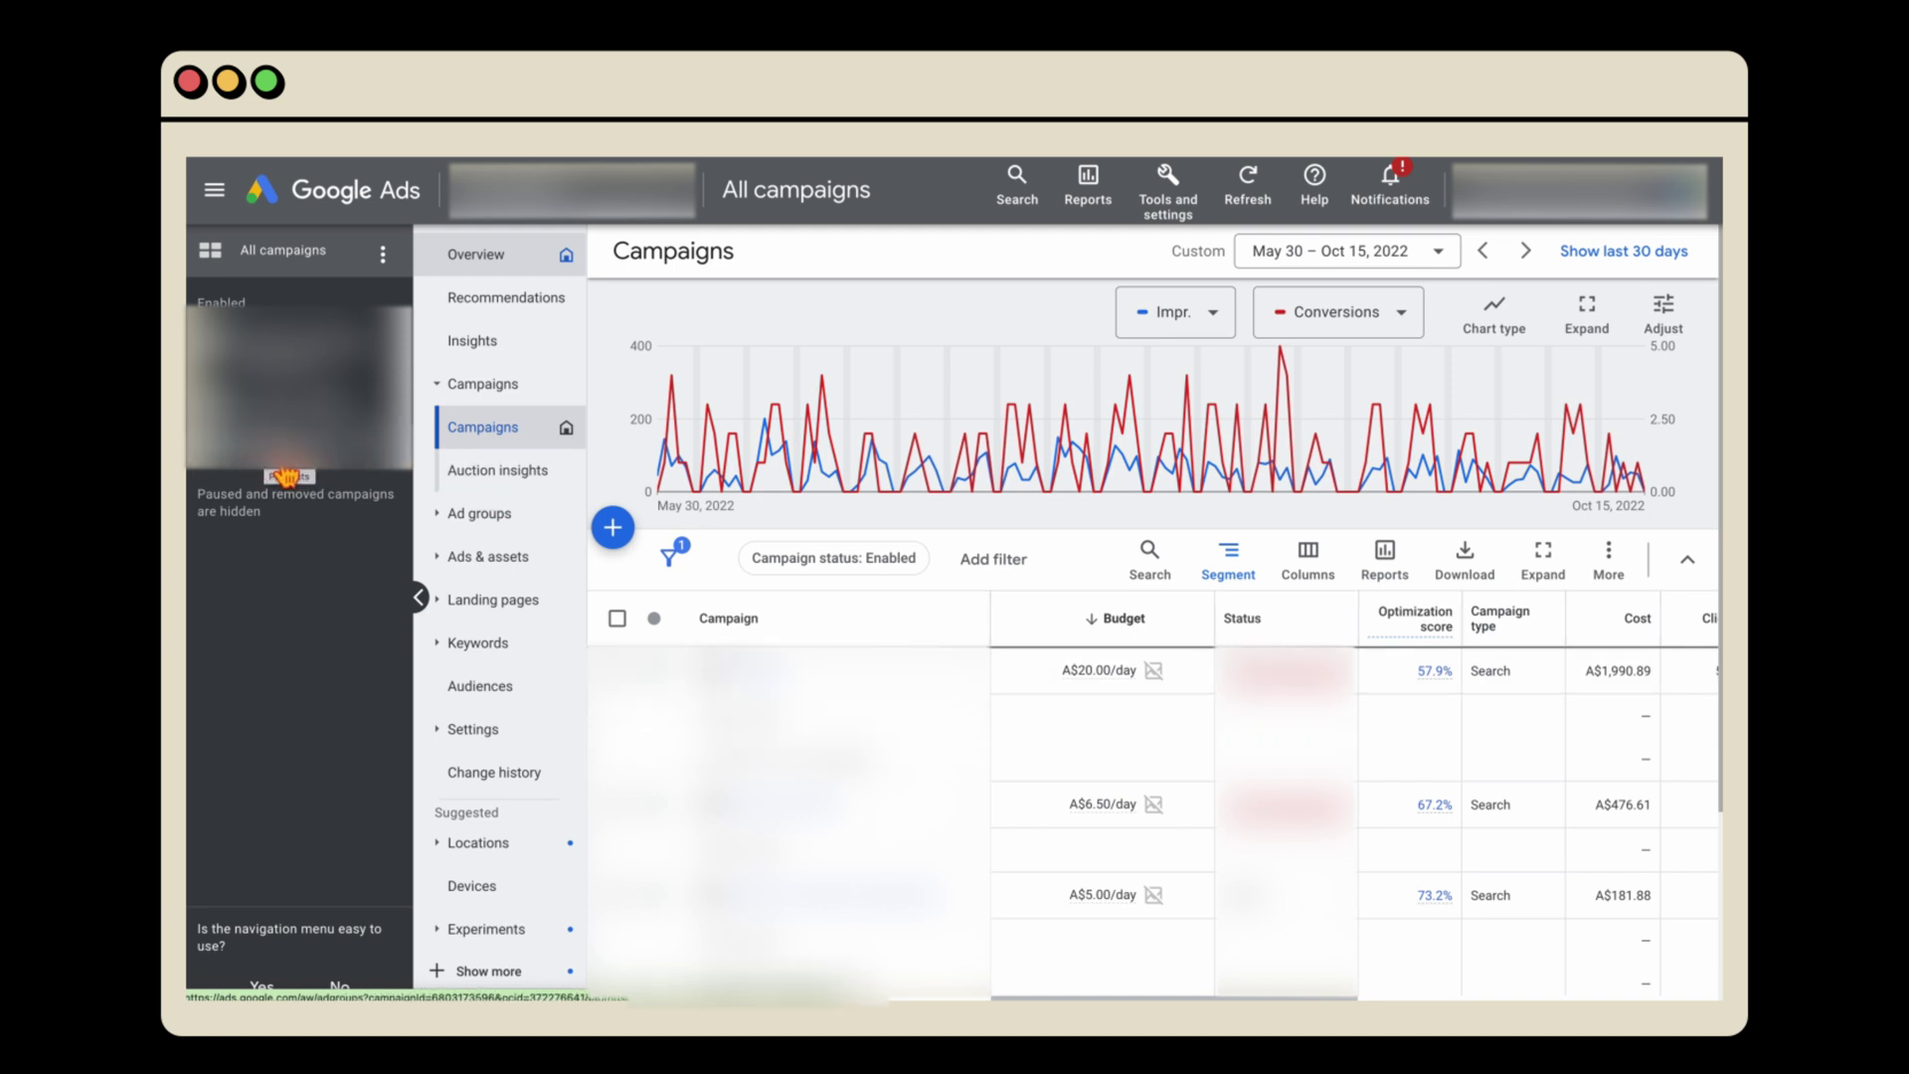
left_click(287, 476)
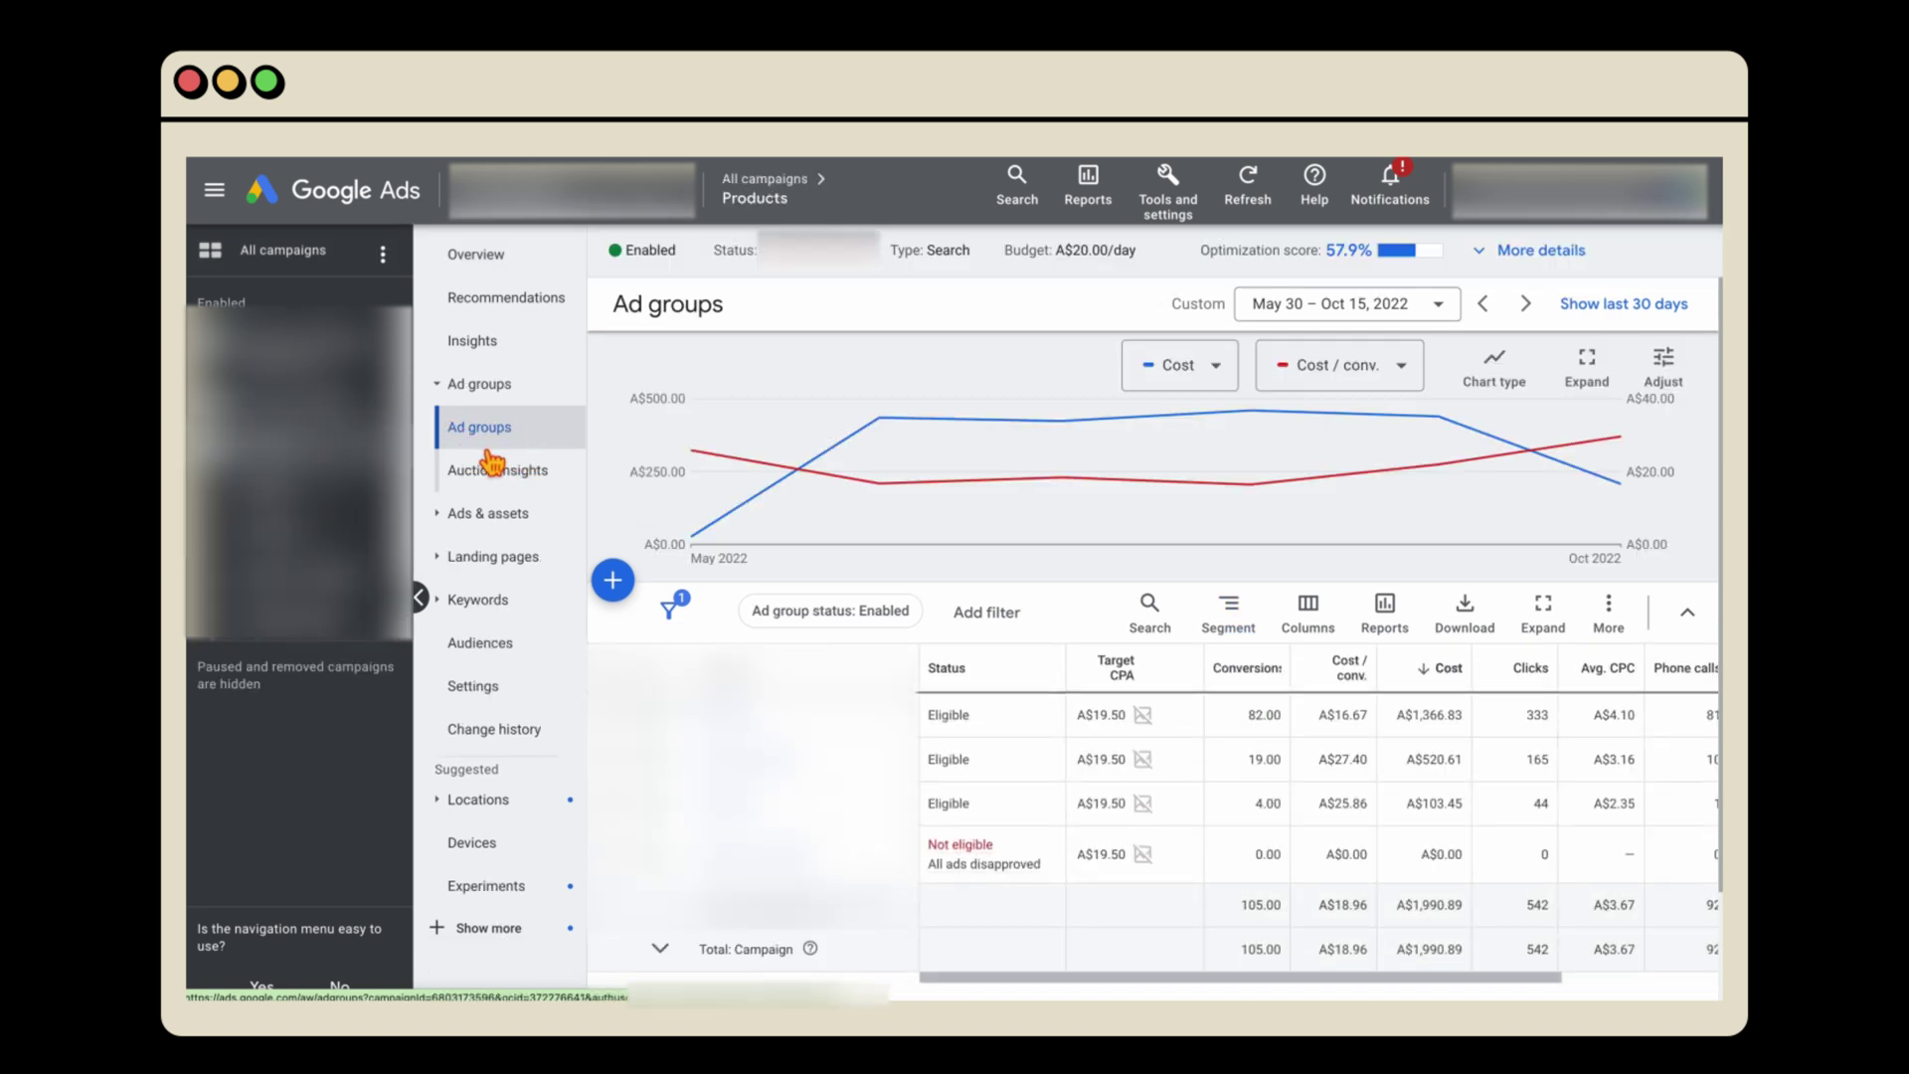
left_click(1385, 242)
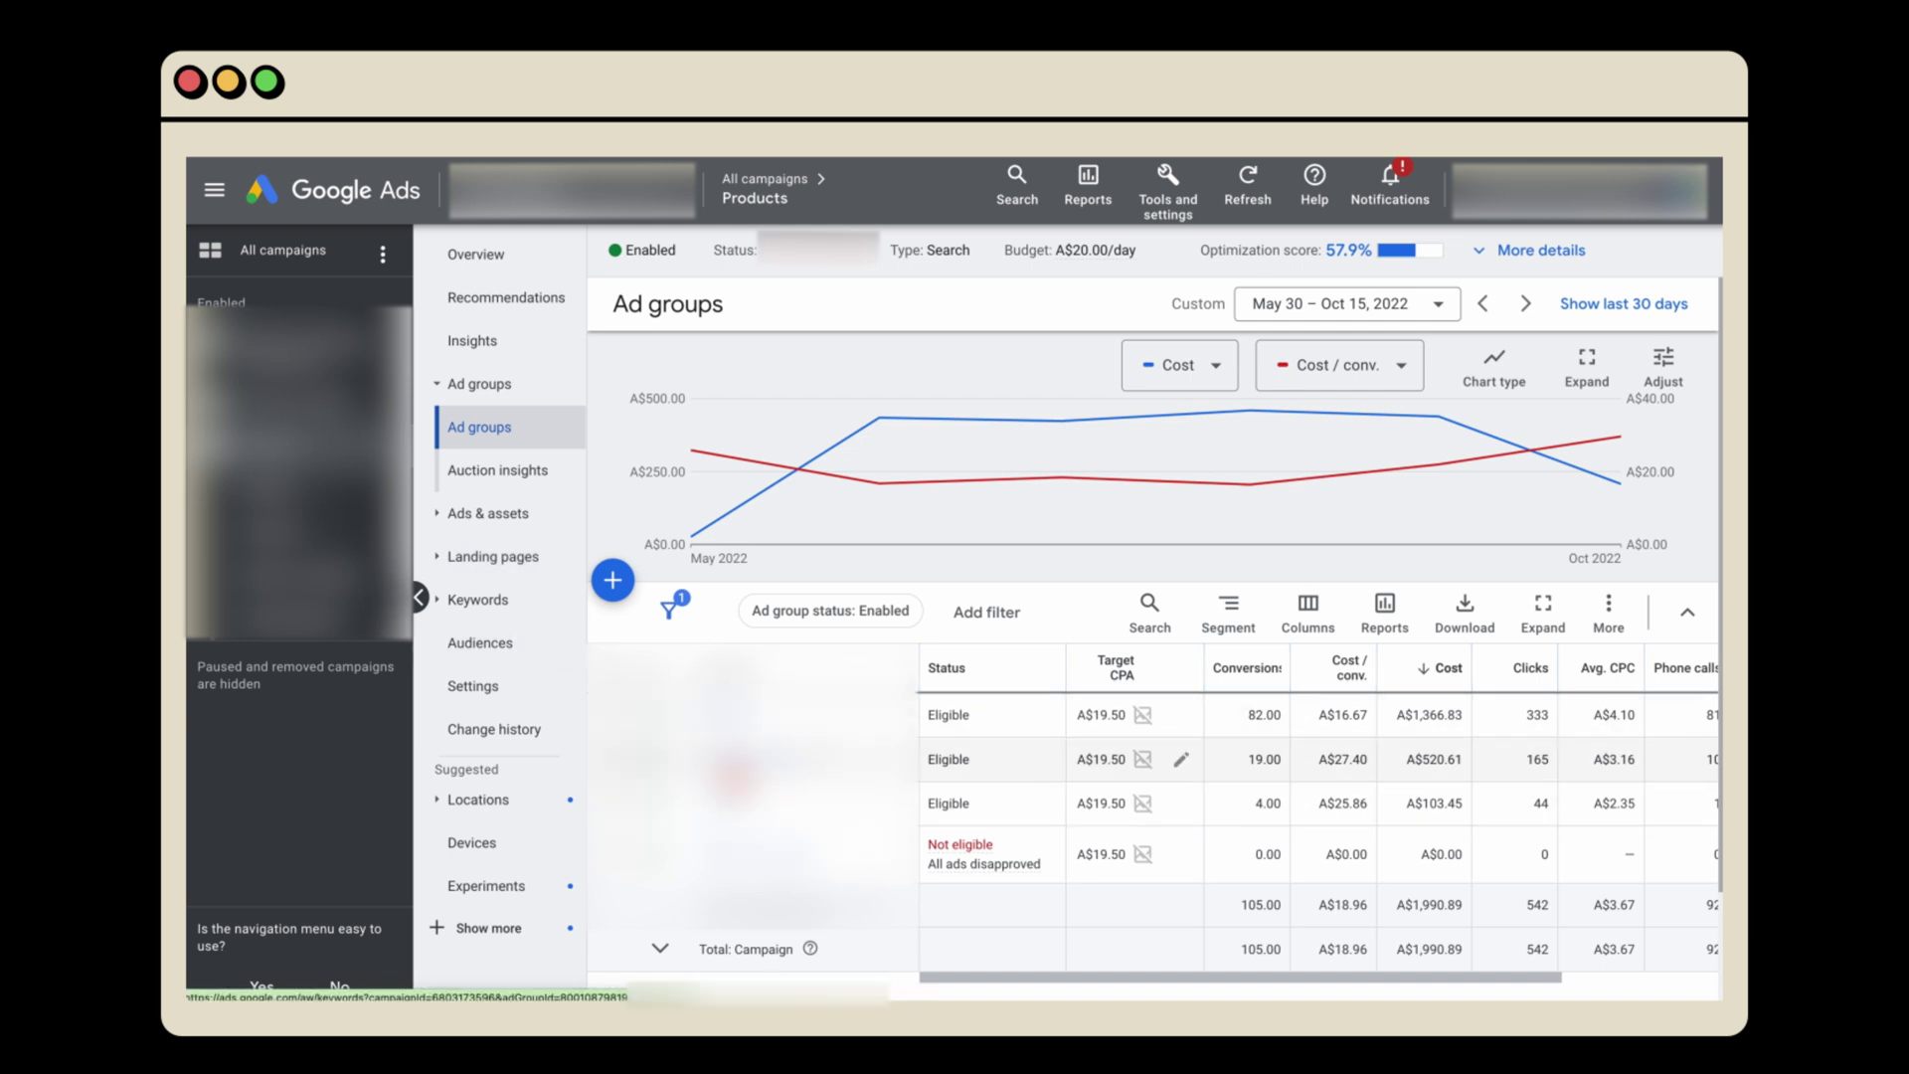
left_click(723, 772)
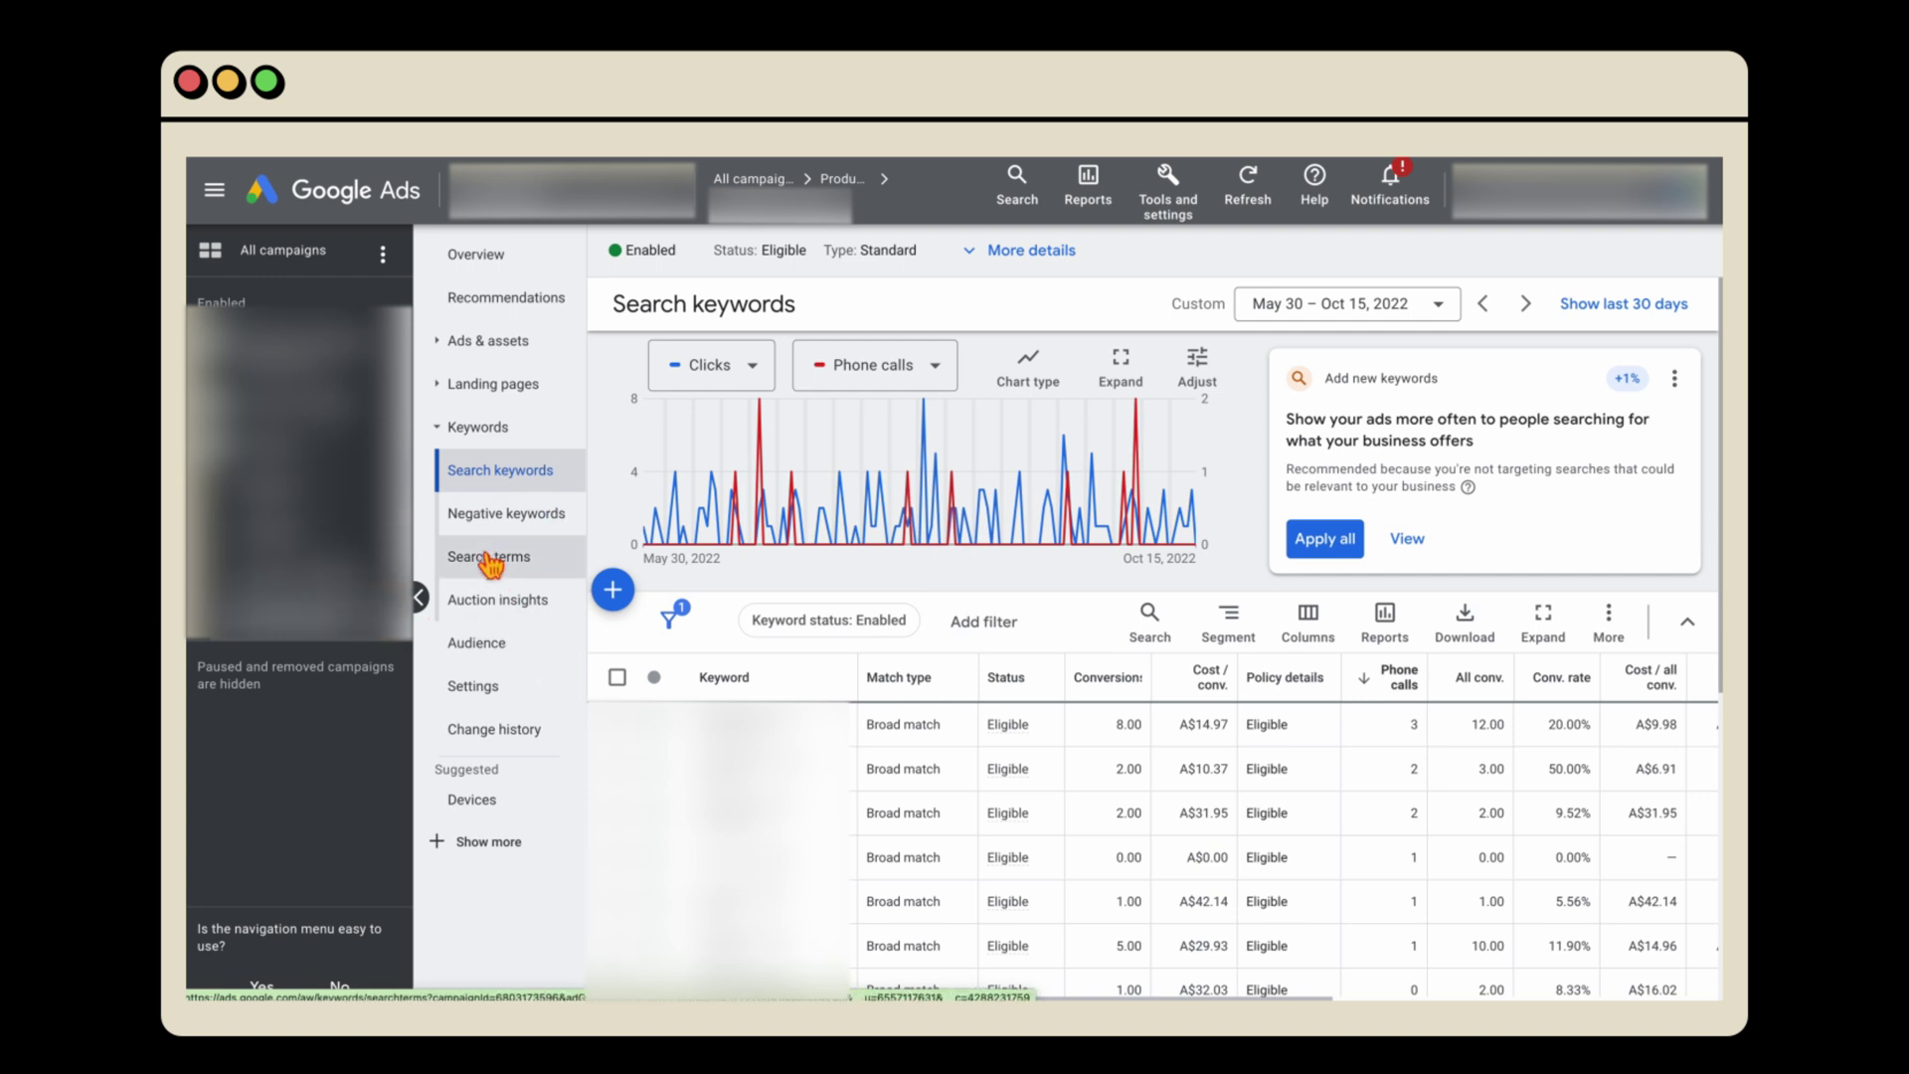
Move back up through the Products campaign's keywords and ad groups to the overview of all campaigns
left_click(341, 478)
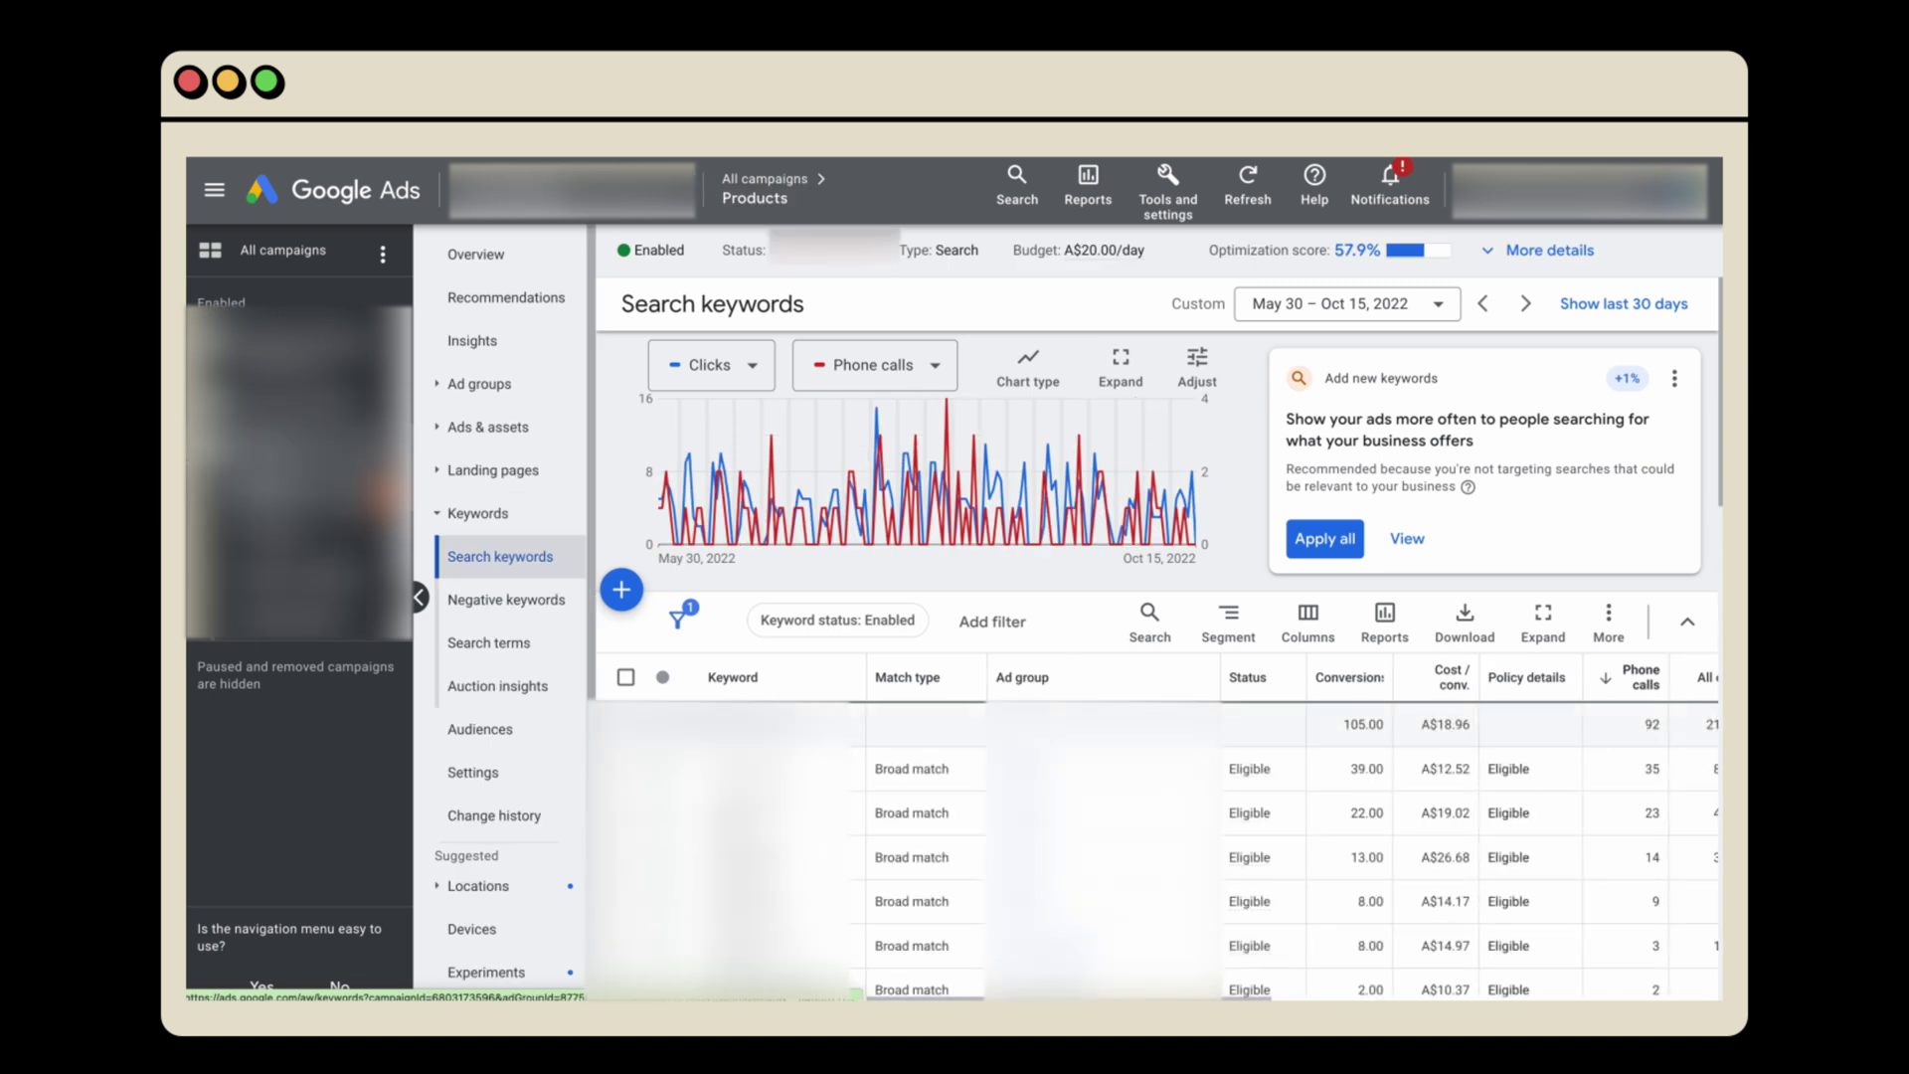
left_click(470, 384)
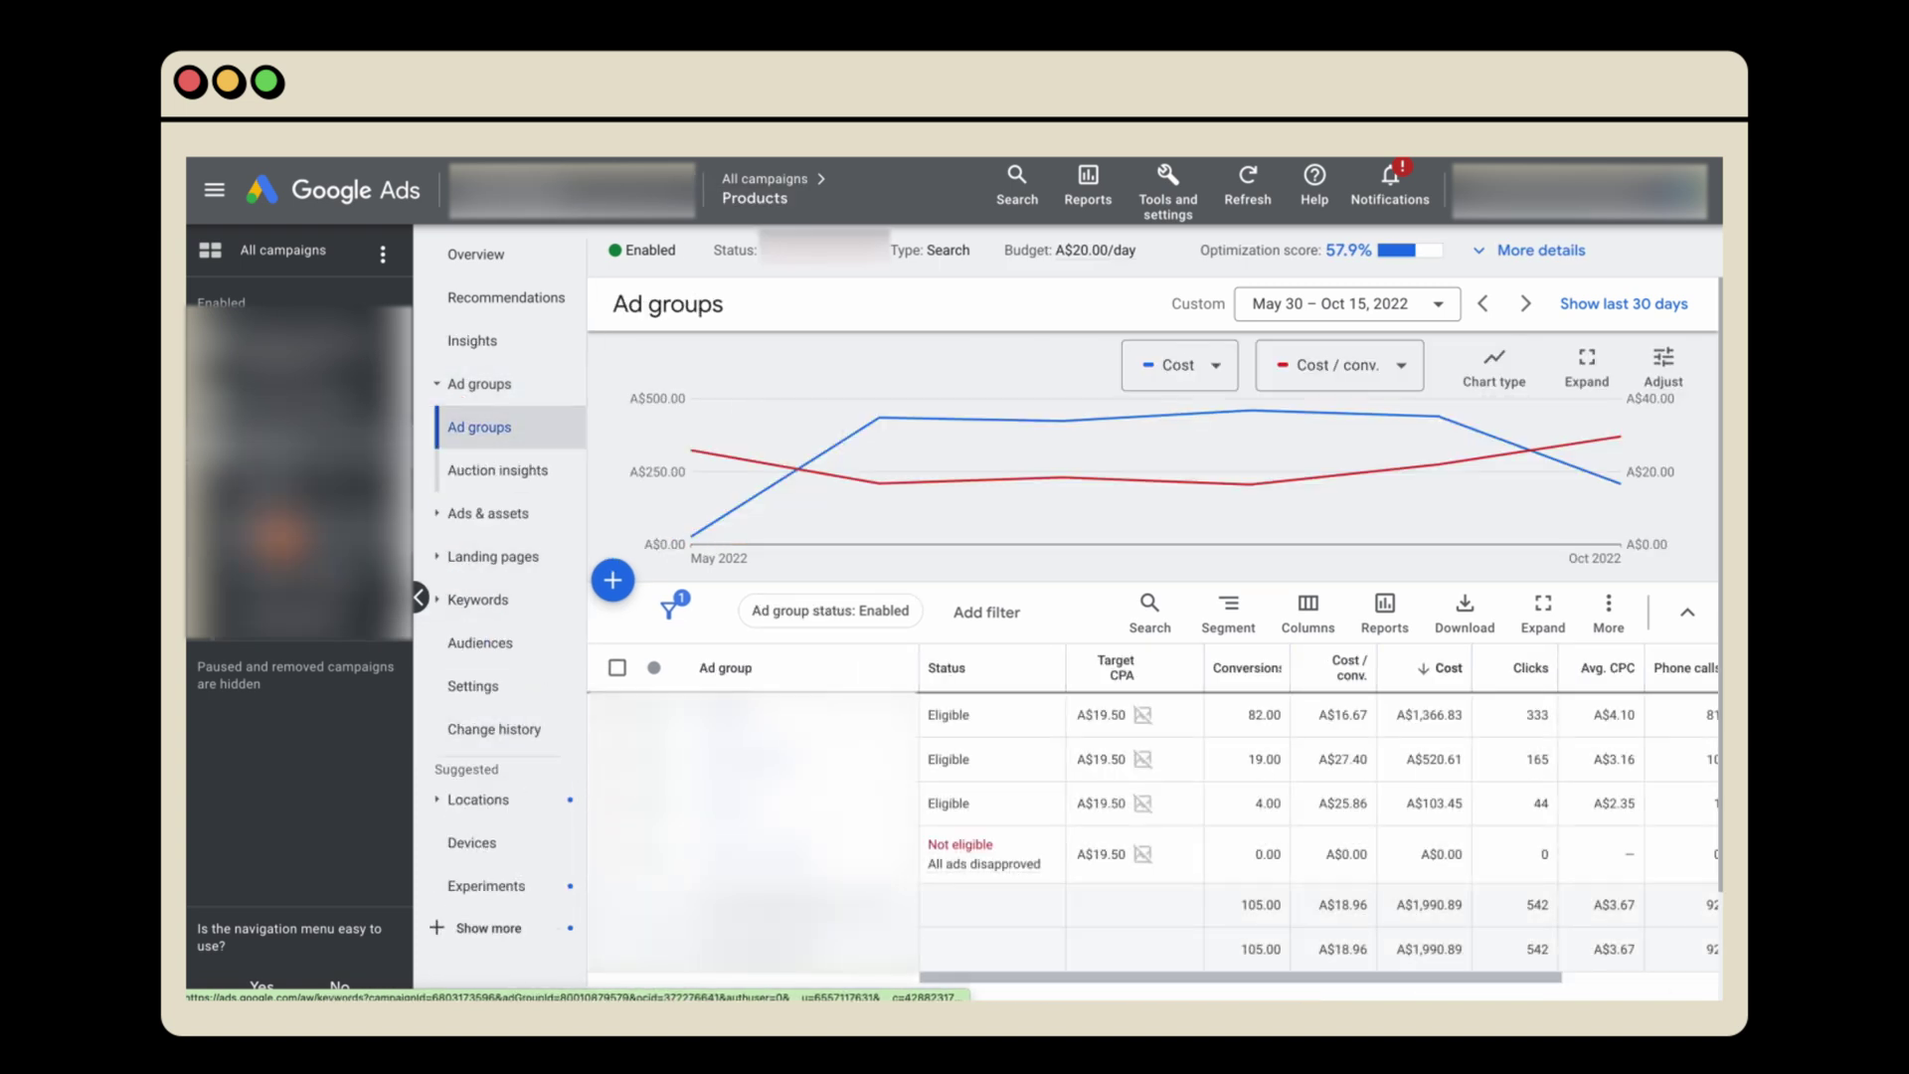
left_click(298, 253)
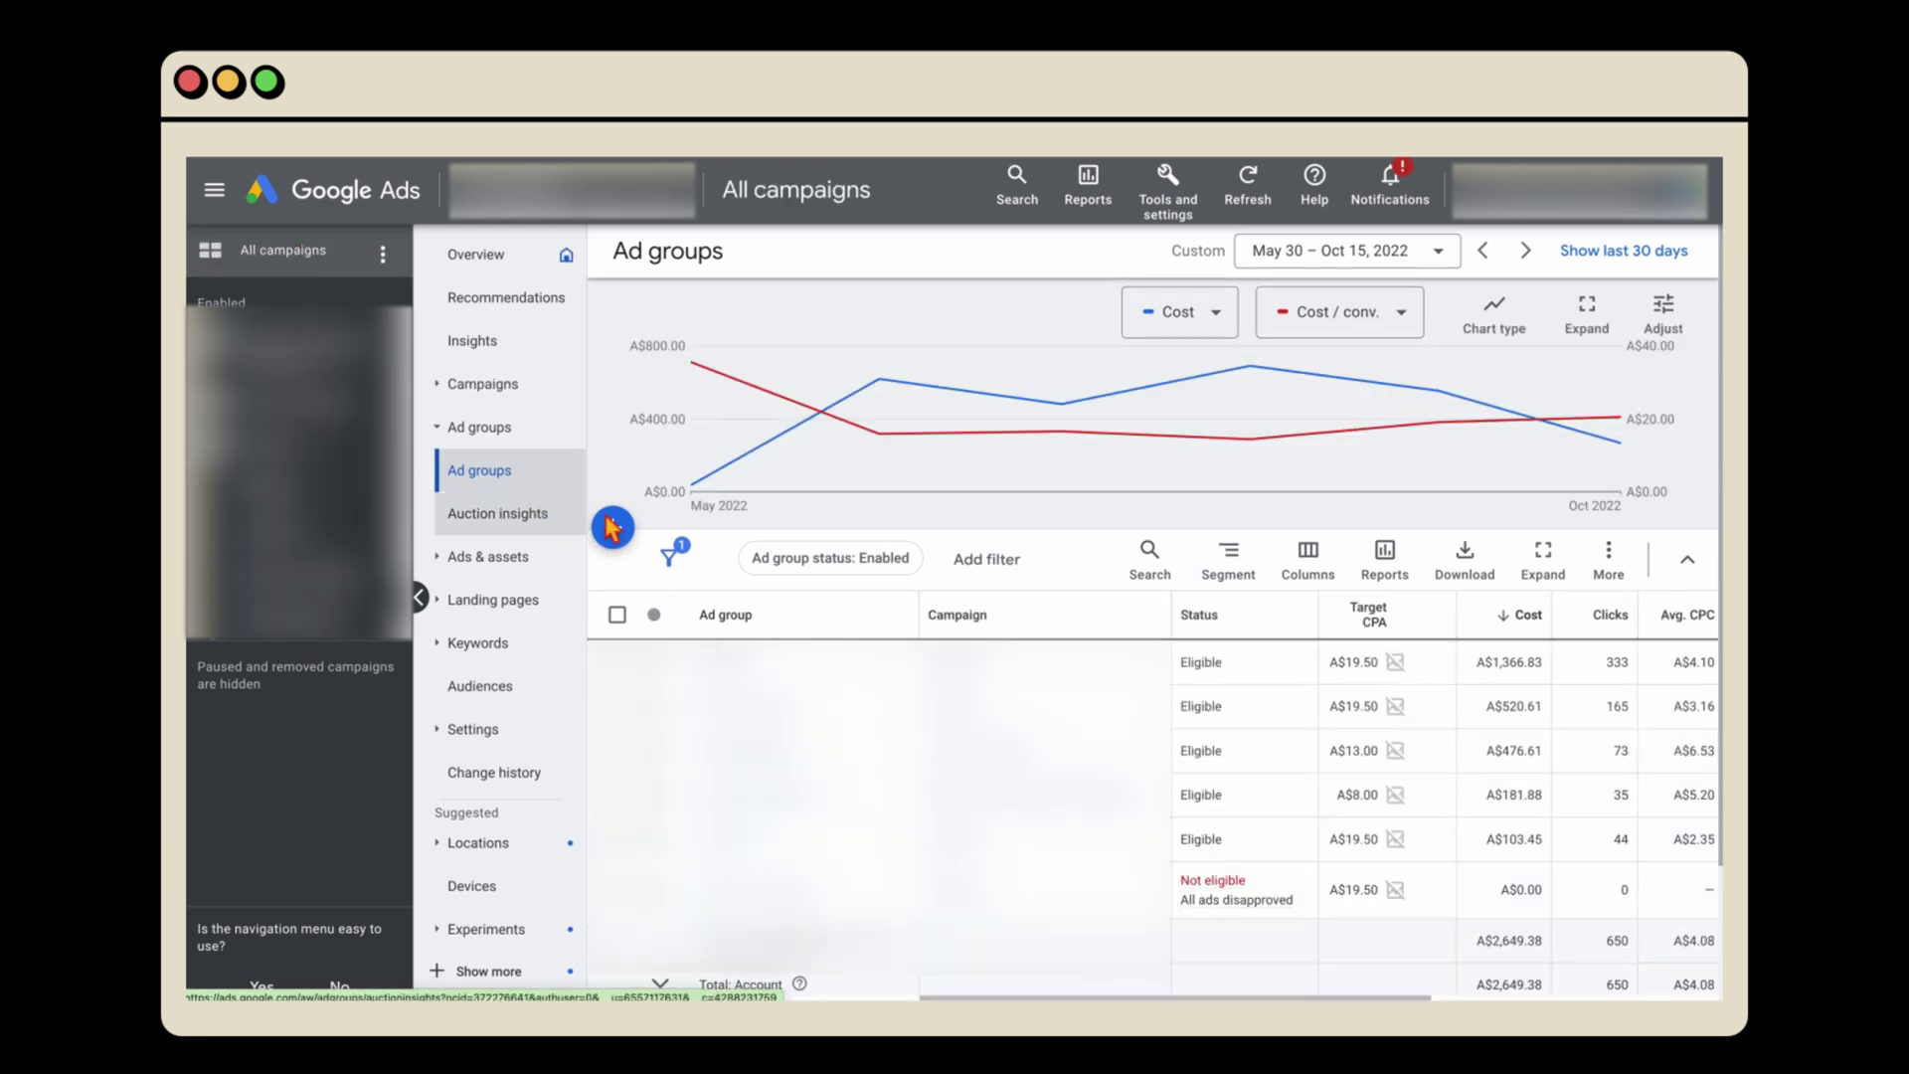
left_click(517, 390)
left_click(478, 255)
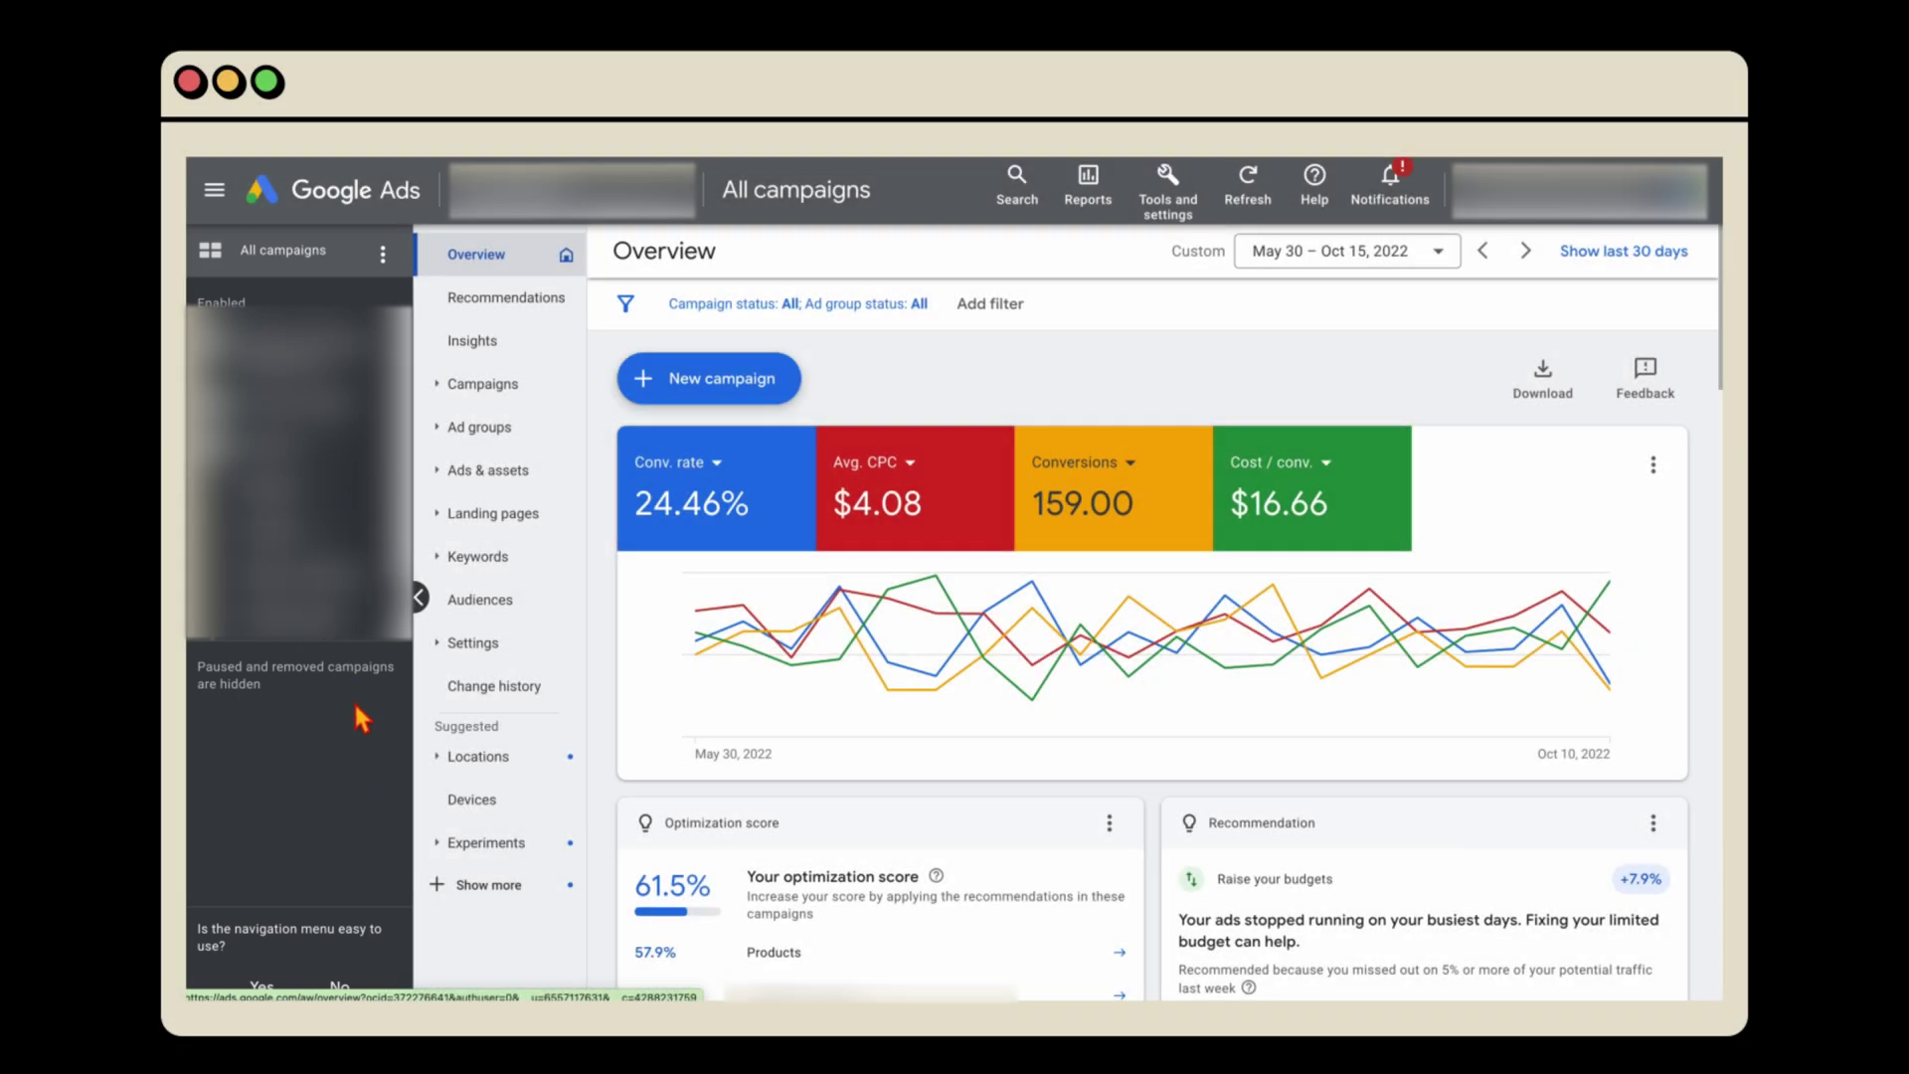
Collapse the campaign list and expand it again, two times in a row
left_click(419, 597)
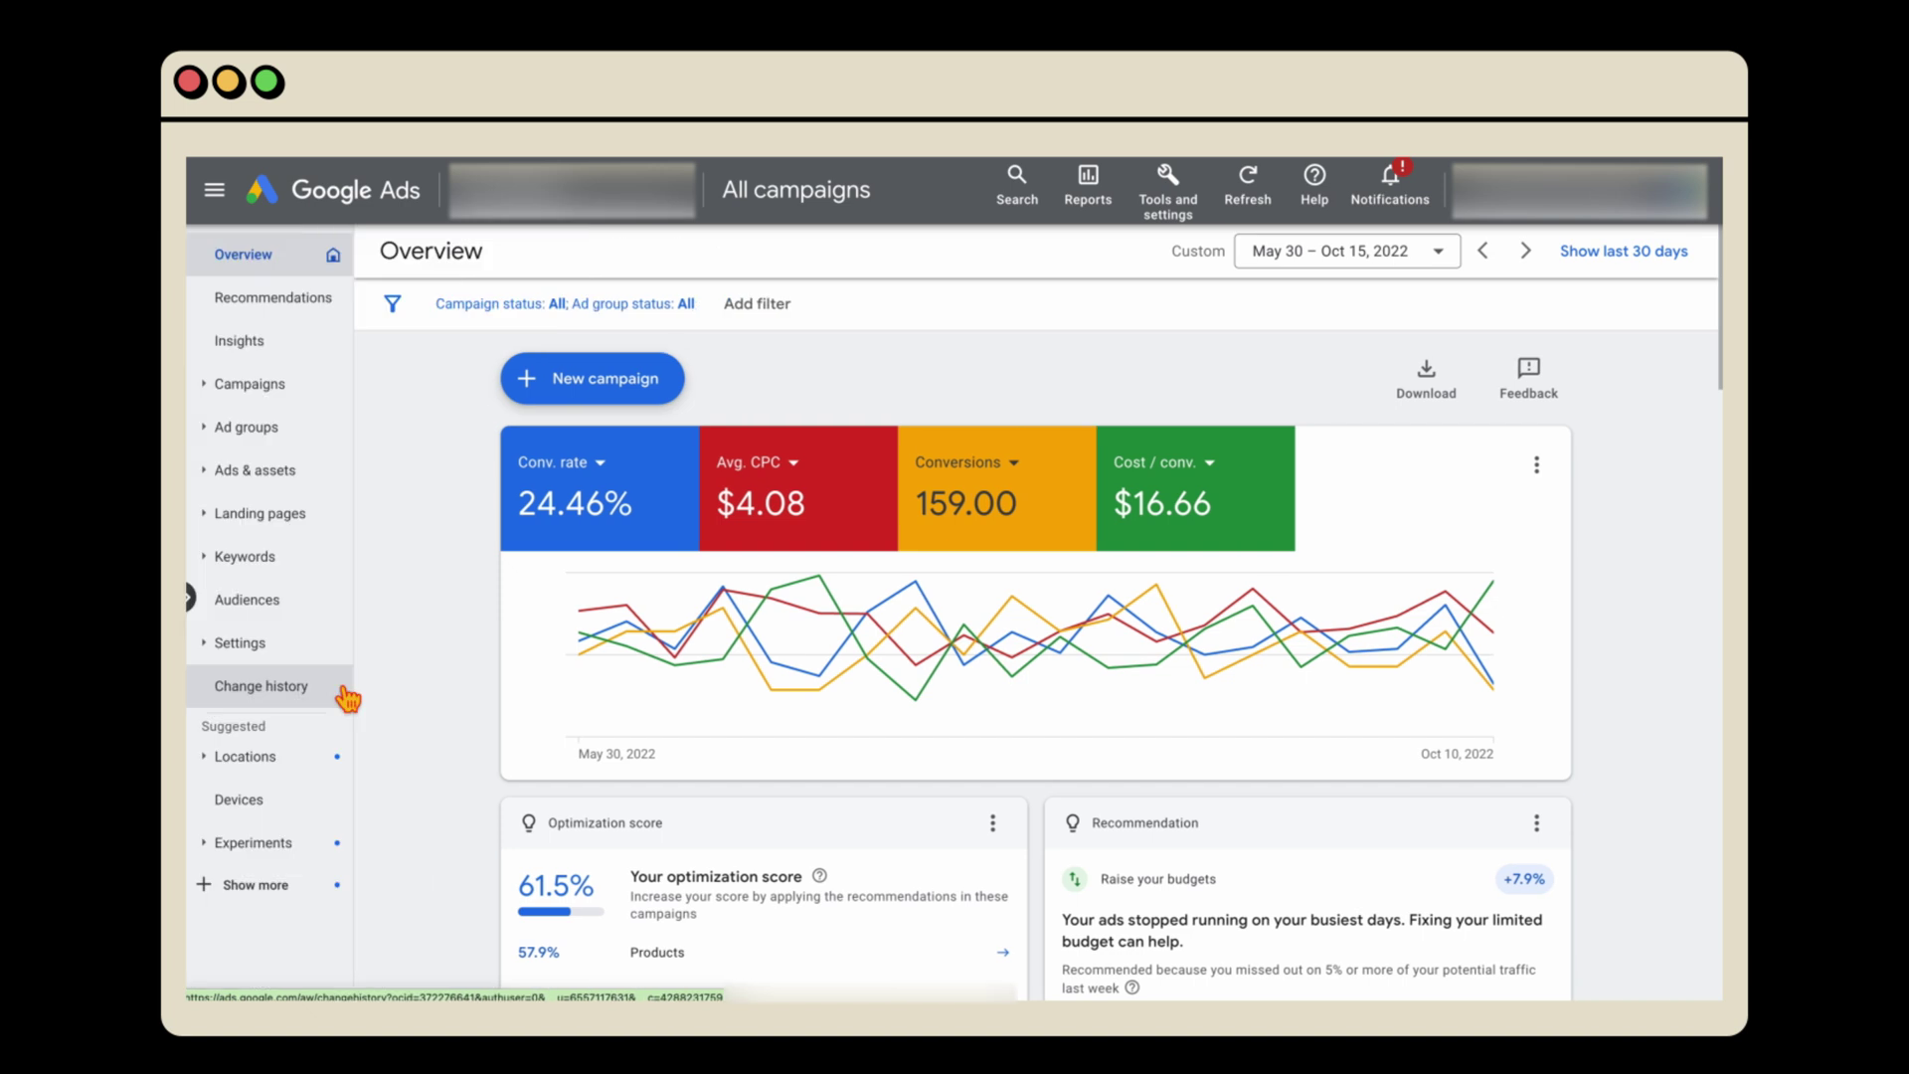
left_click(191, 598)
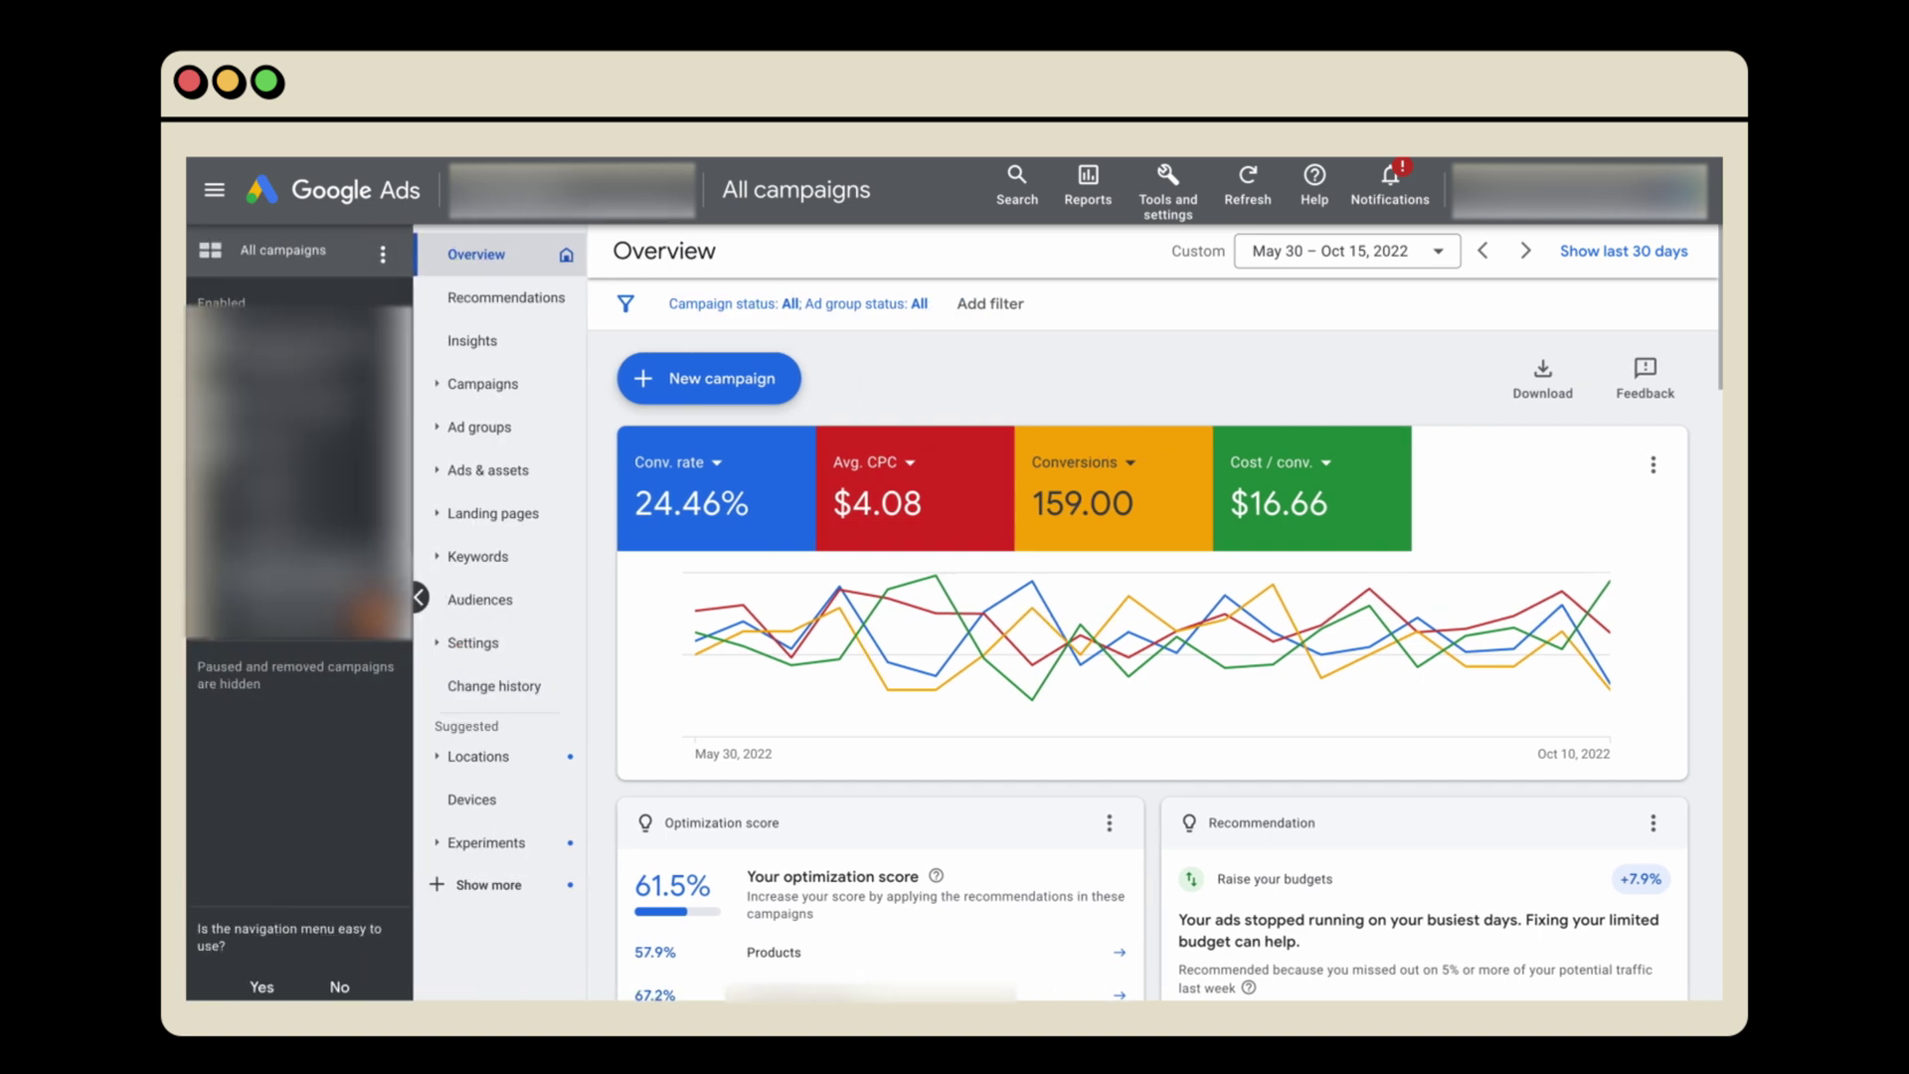
left_click(420, 598)
left_click(191, 597)
View the campaigns table and the Products campaign's overview, and return to the overview of all campaigns
left_click(504, 389)
left_click(495, 265)
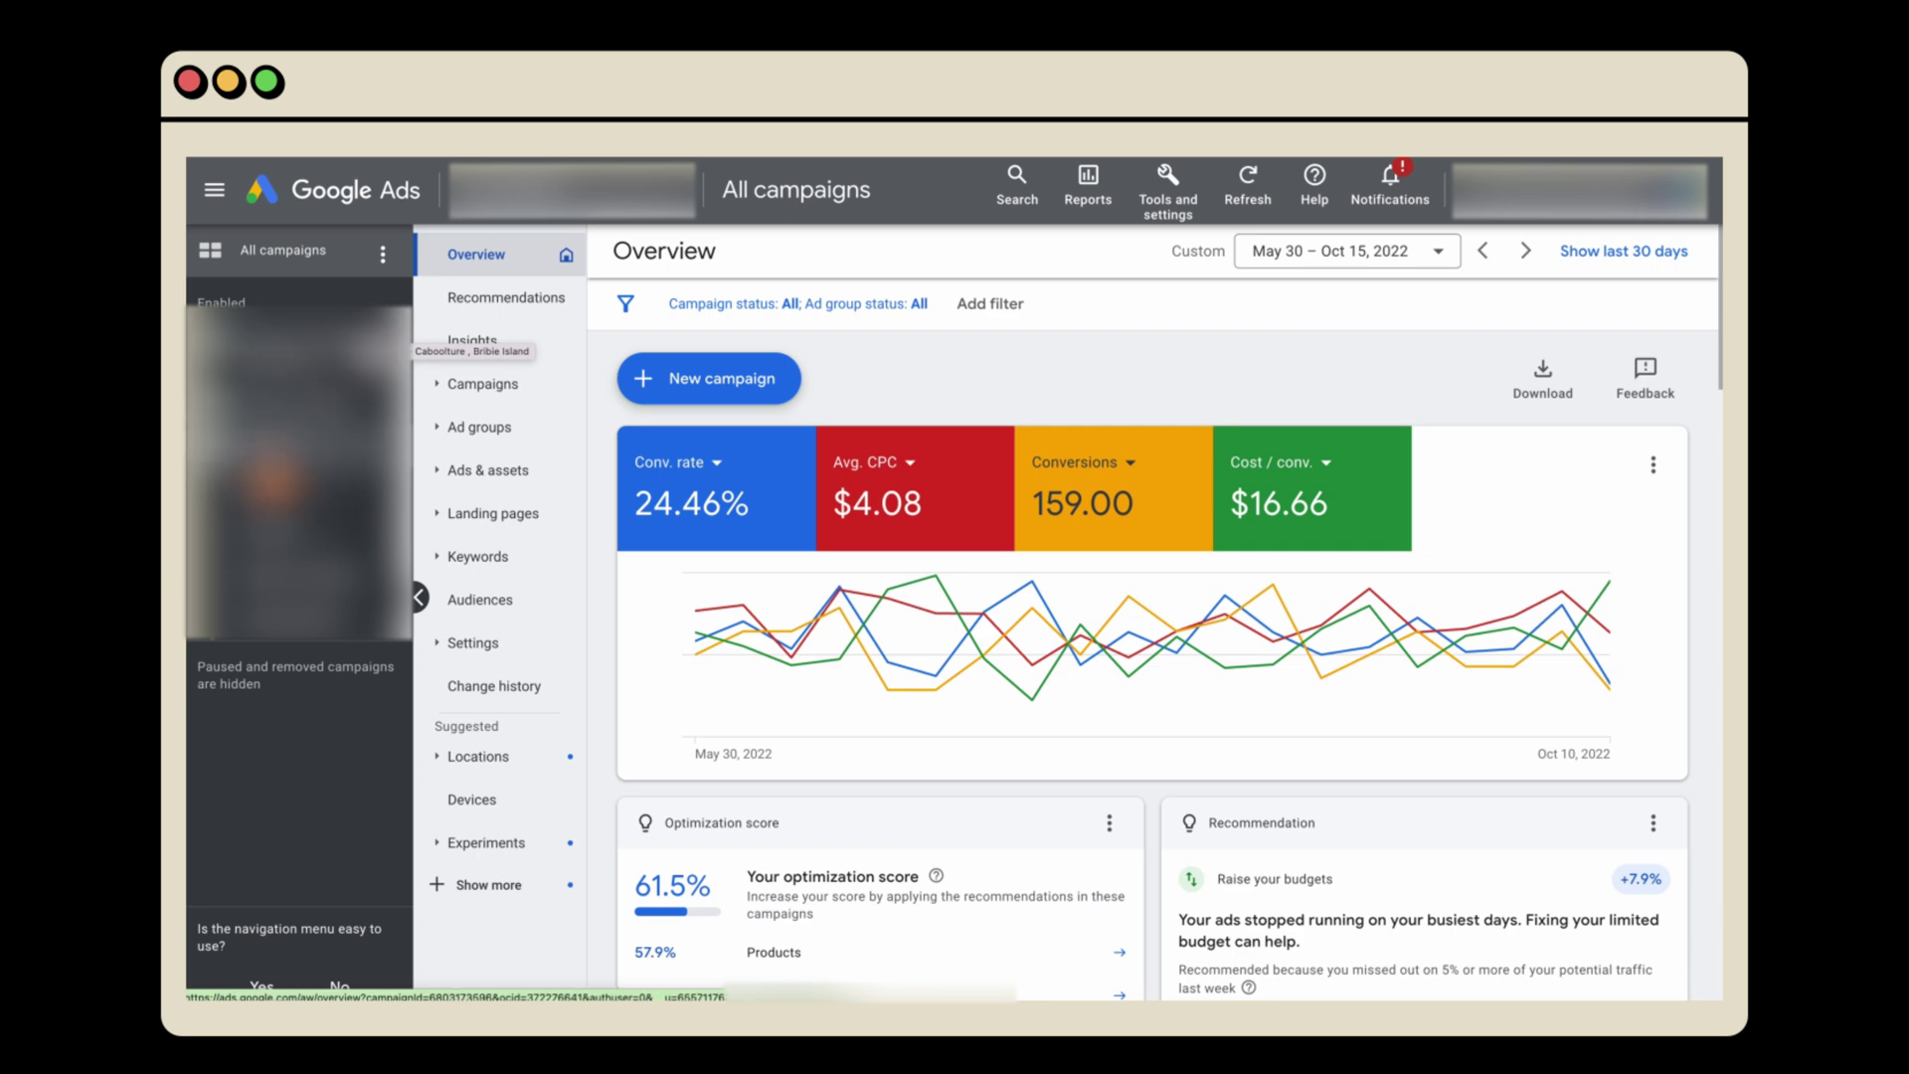
left_click(299, 449)
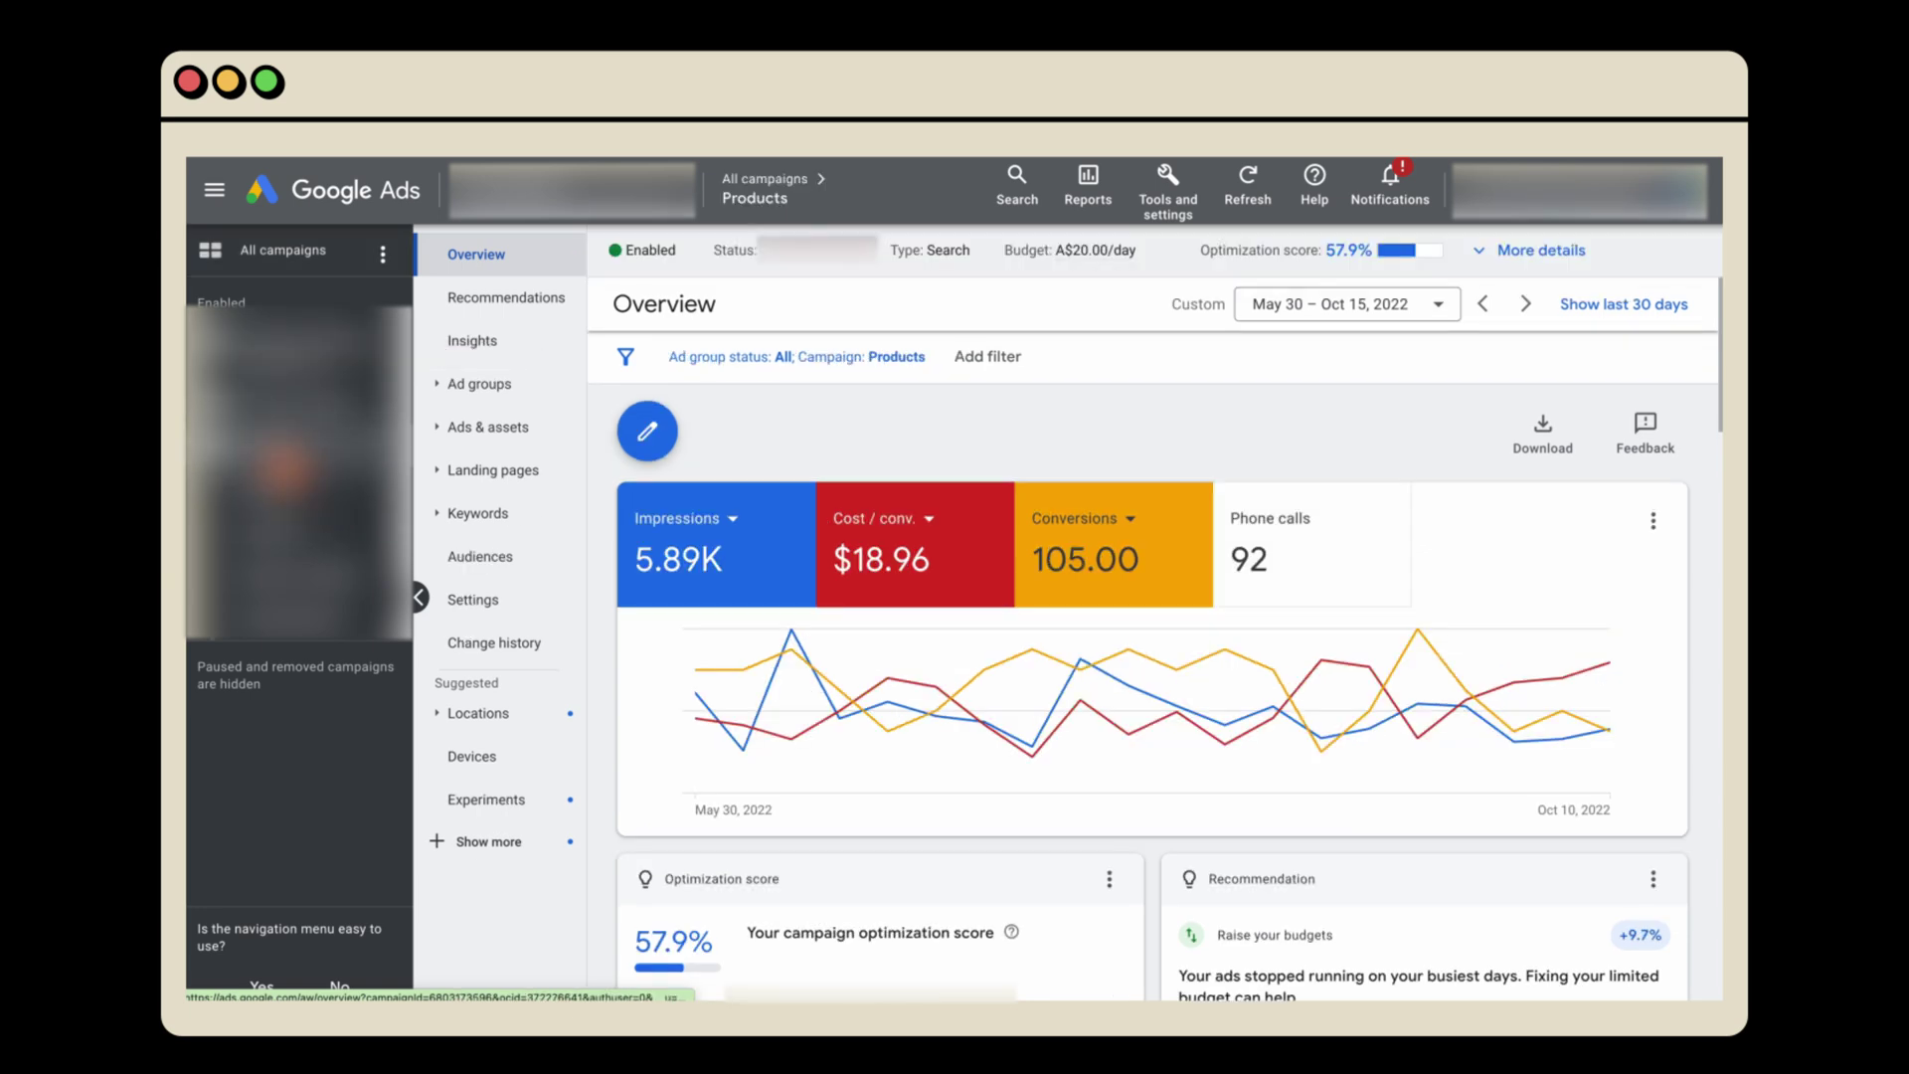
left_click(279, 251)
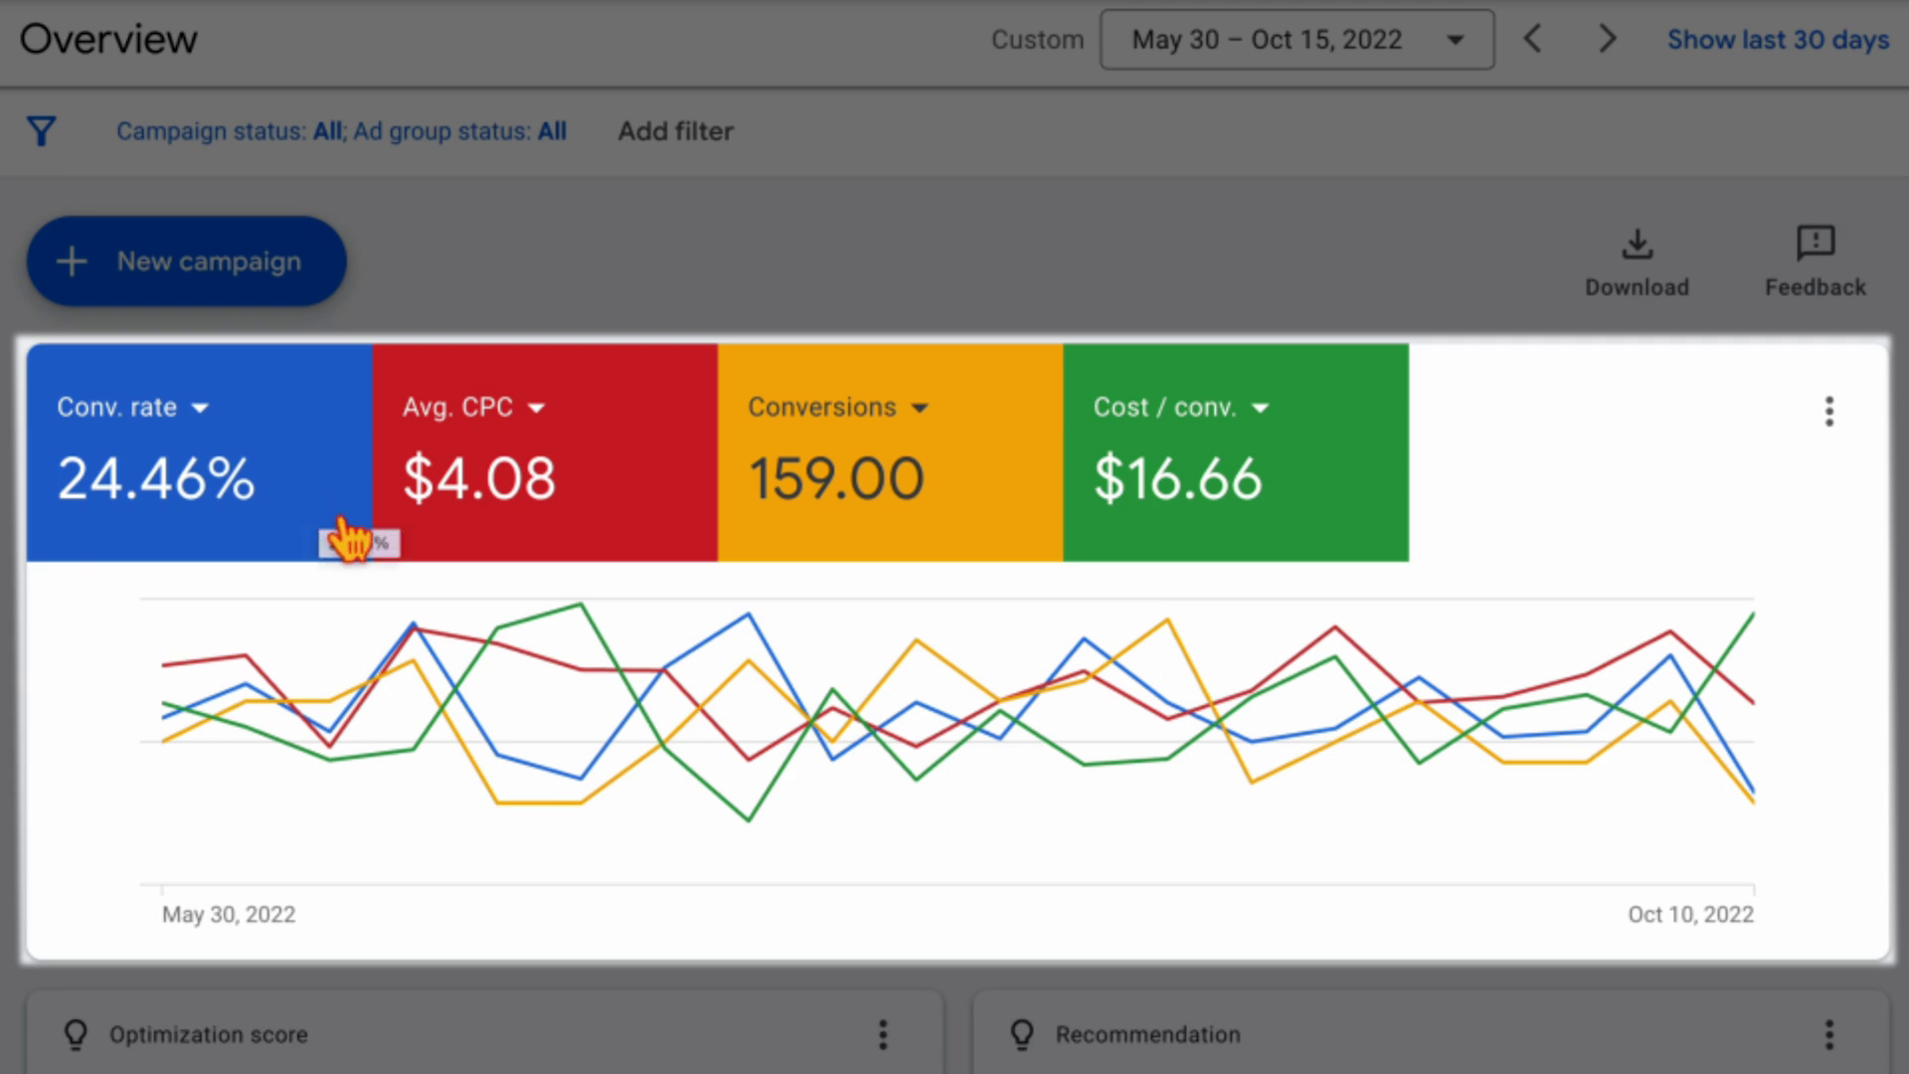
Replace the Avg. CPC metric on the overview chart card with Cost
left_click(199, 412)
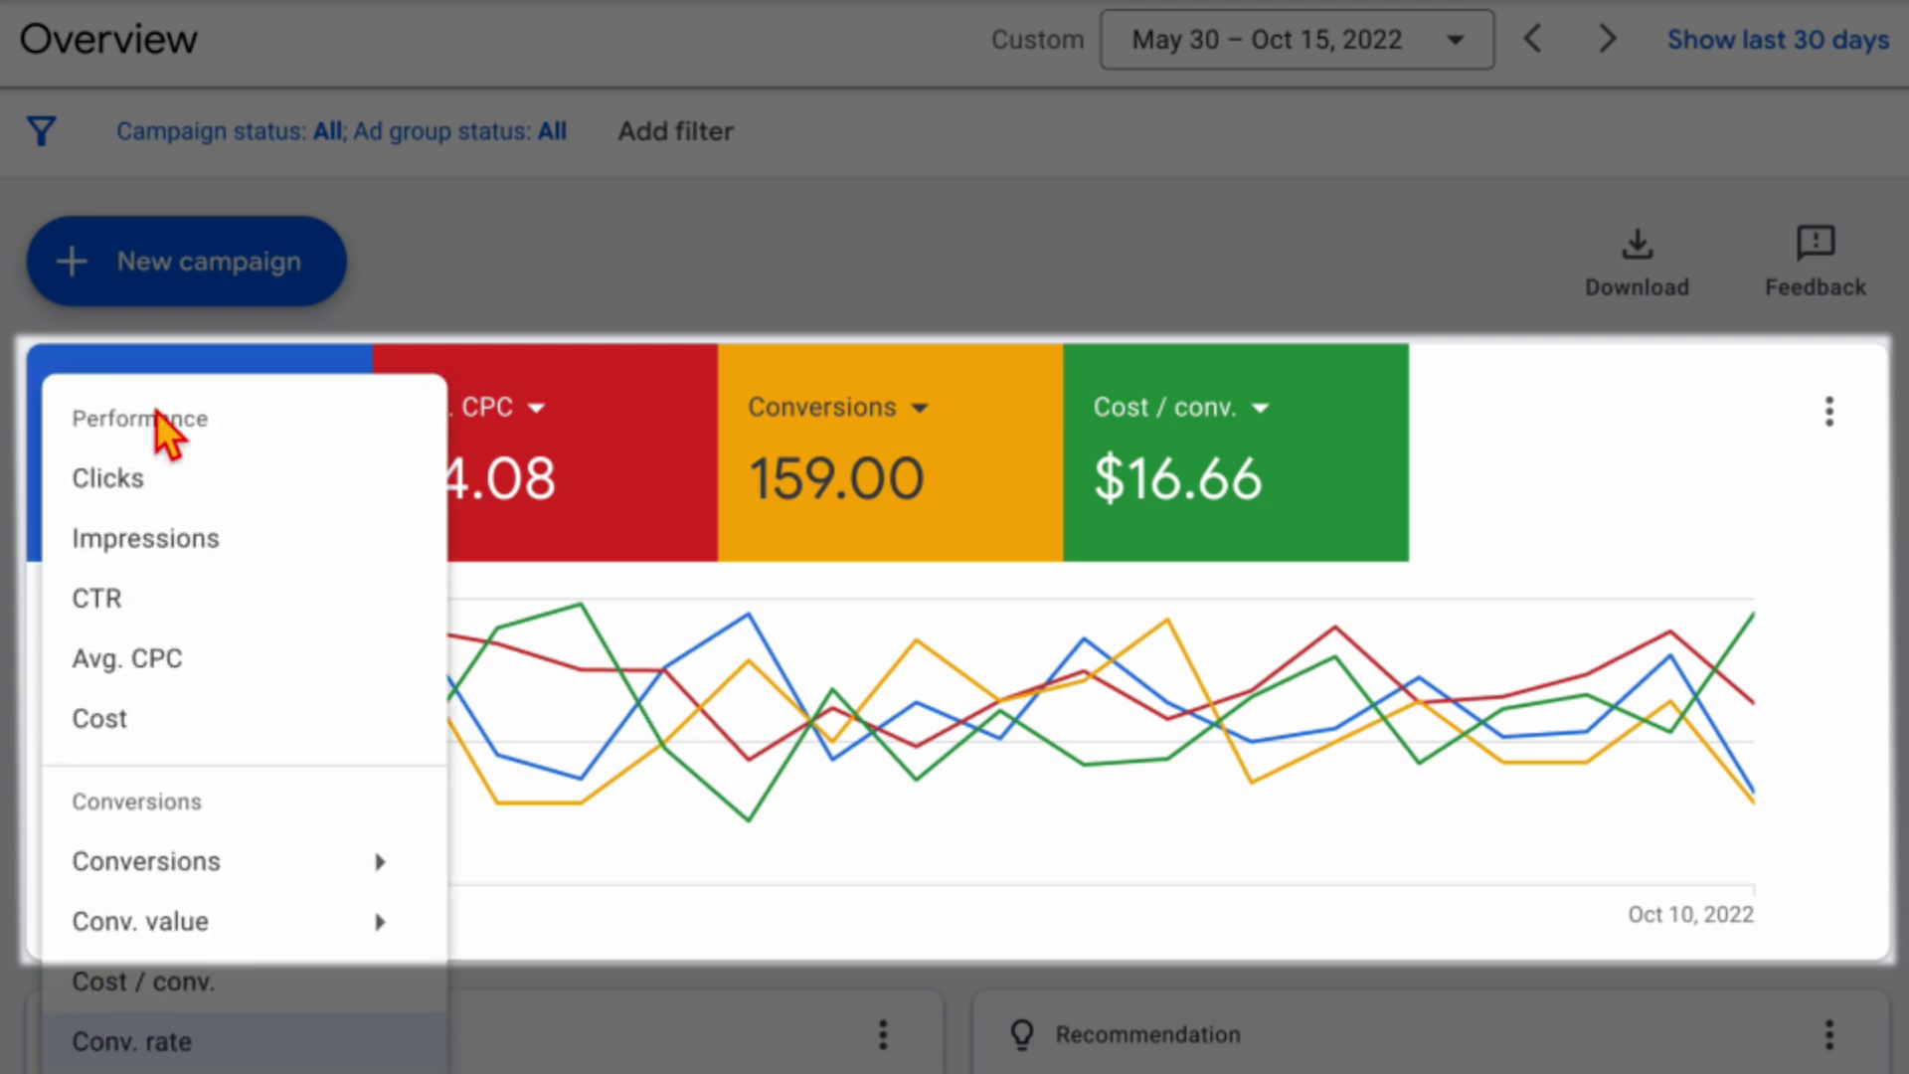
left_click(713, 278)
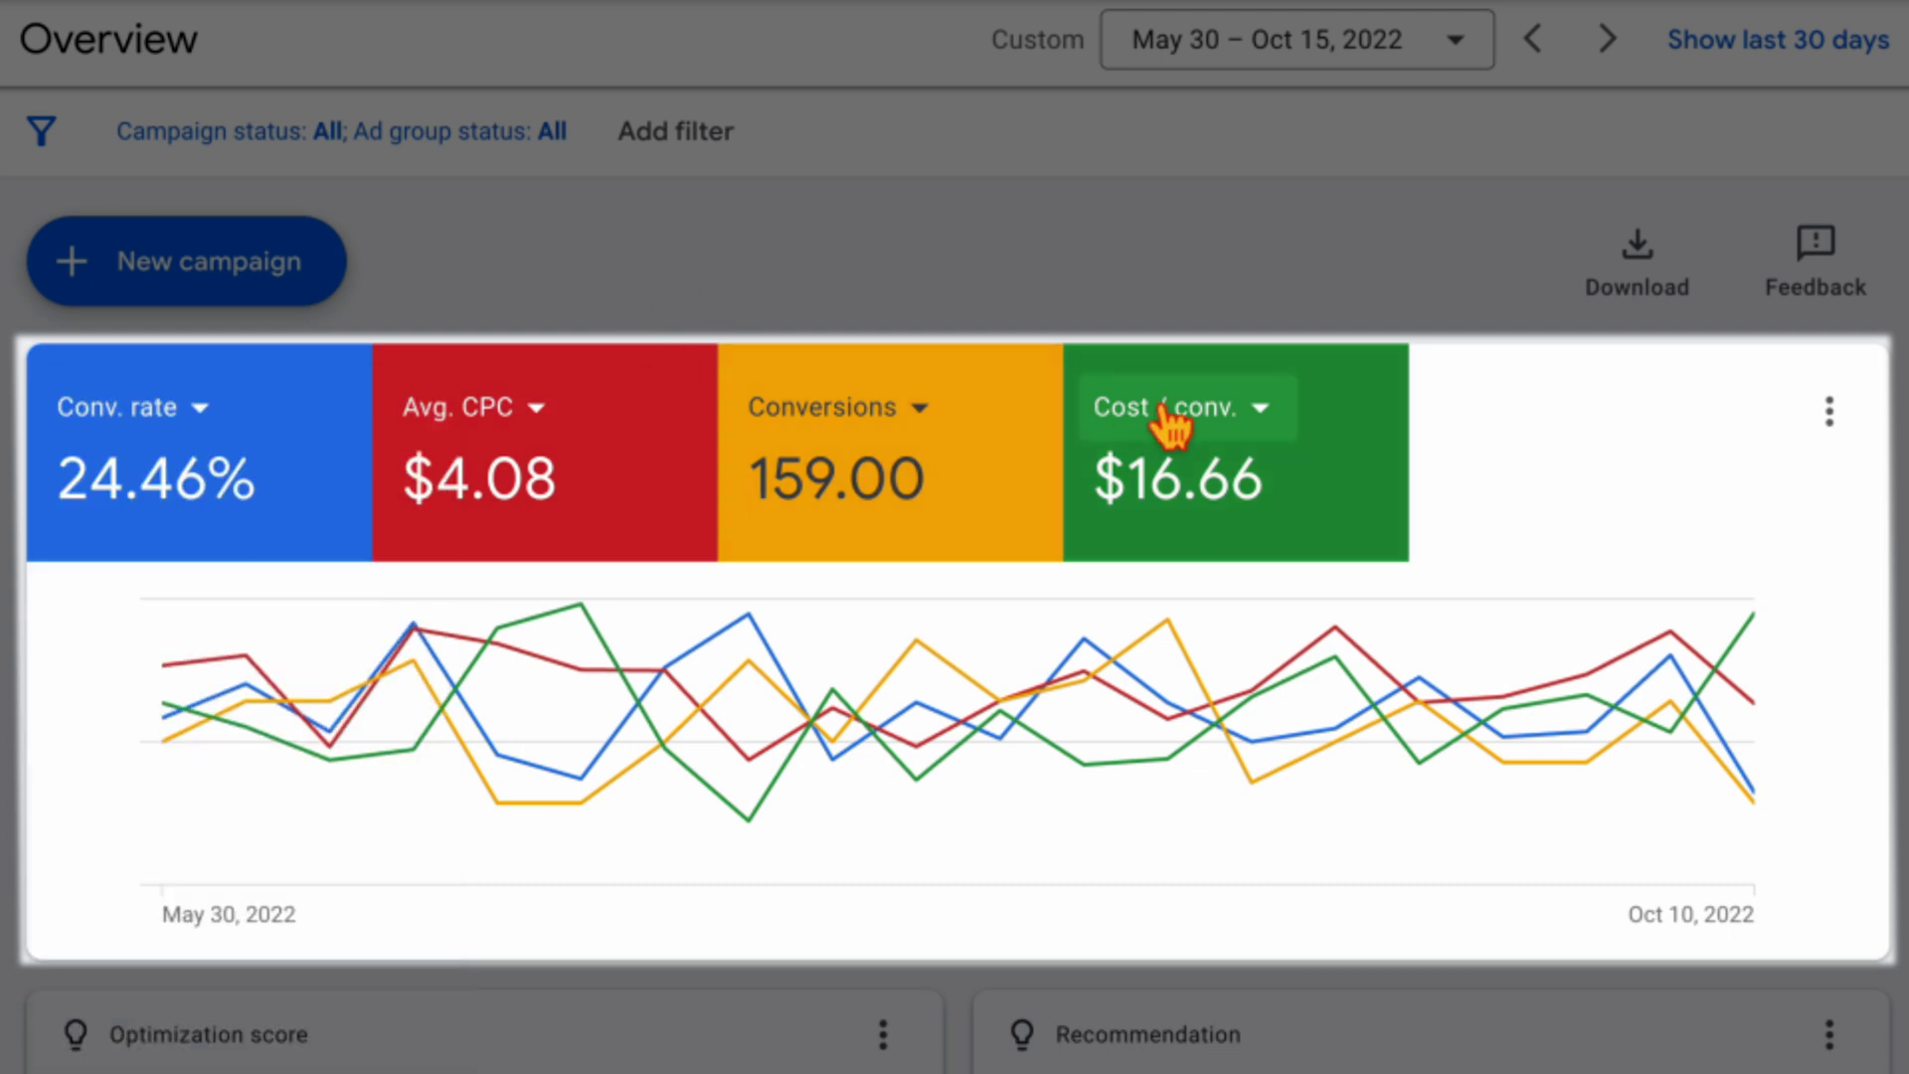
left_click(507, 413)
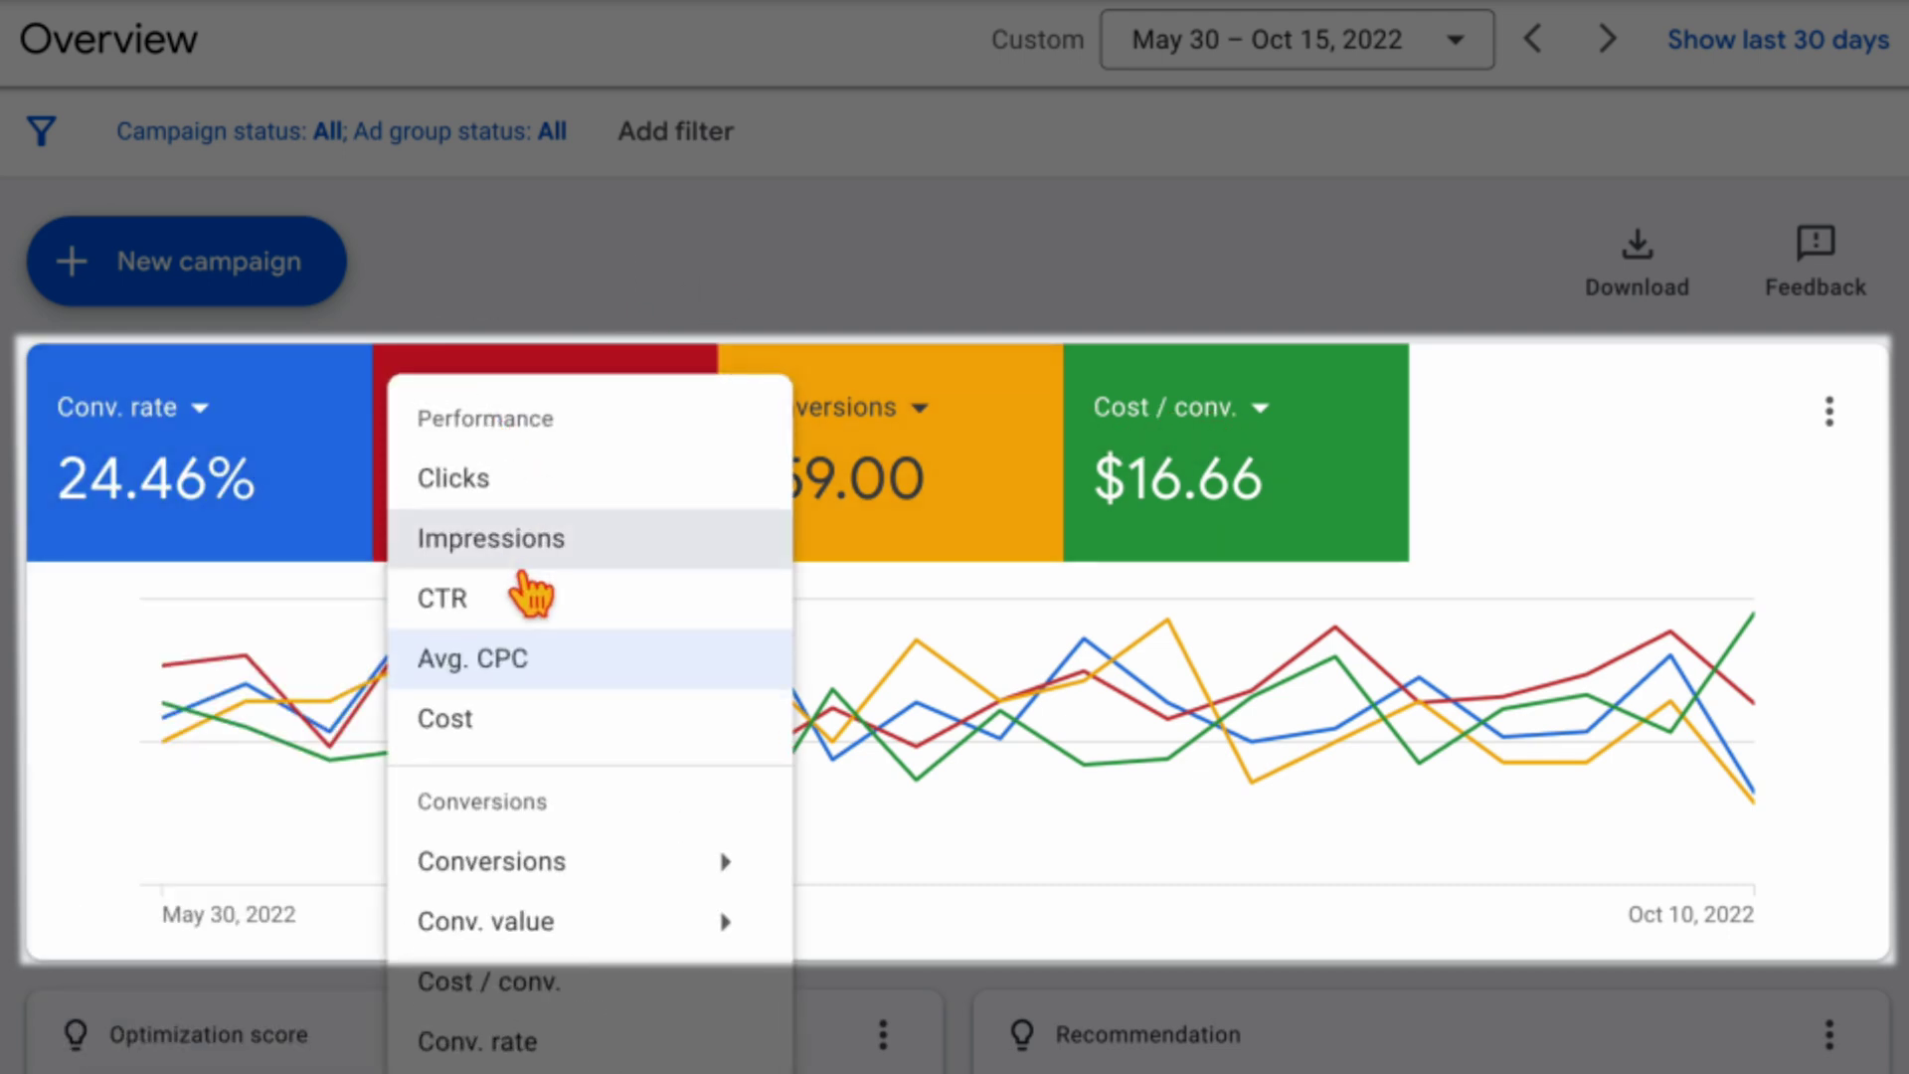
left_click(528, 726)
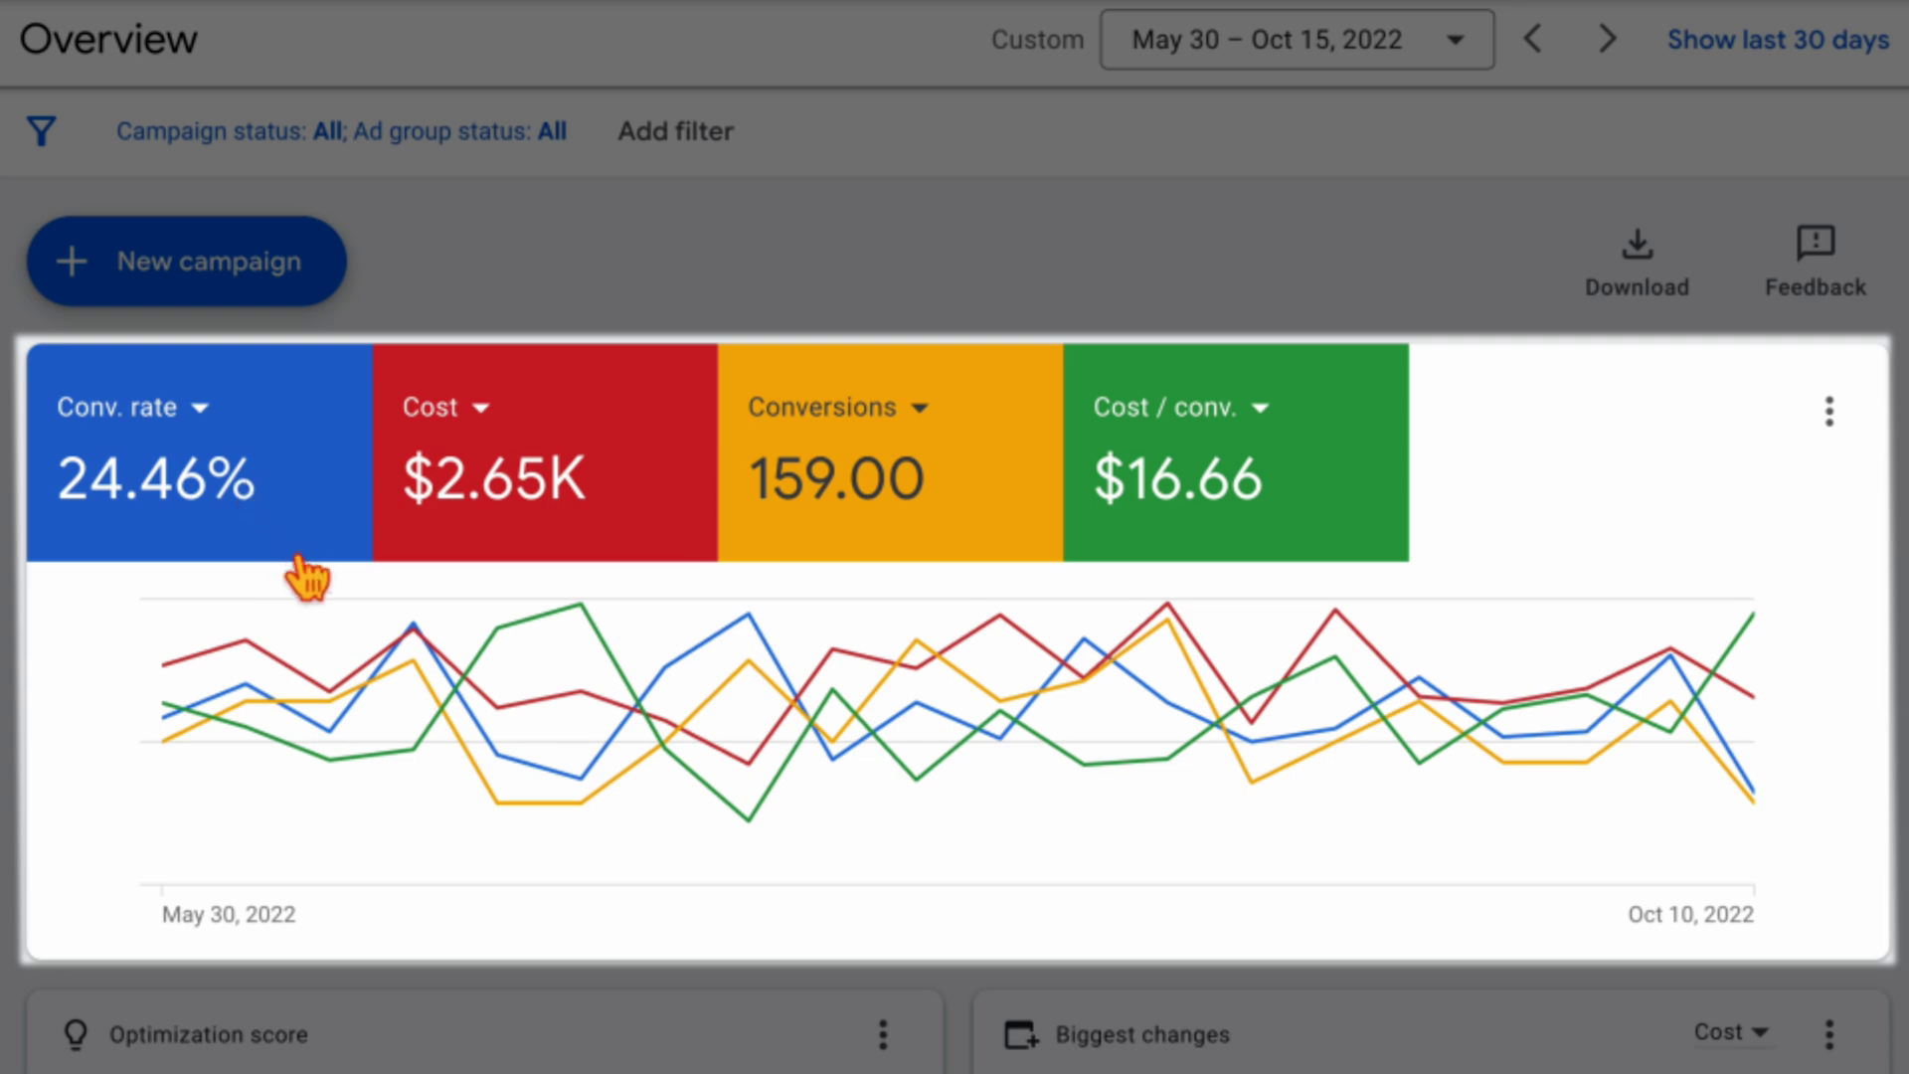
Turn off the Conv. rate and Cost / conv. lines so the overview chart plots only Cost and Conversions
left_click(324, 537)
left_click(916, 528)
left_click(1311, 532)
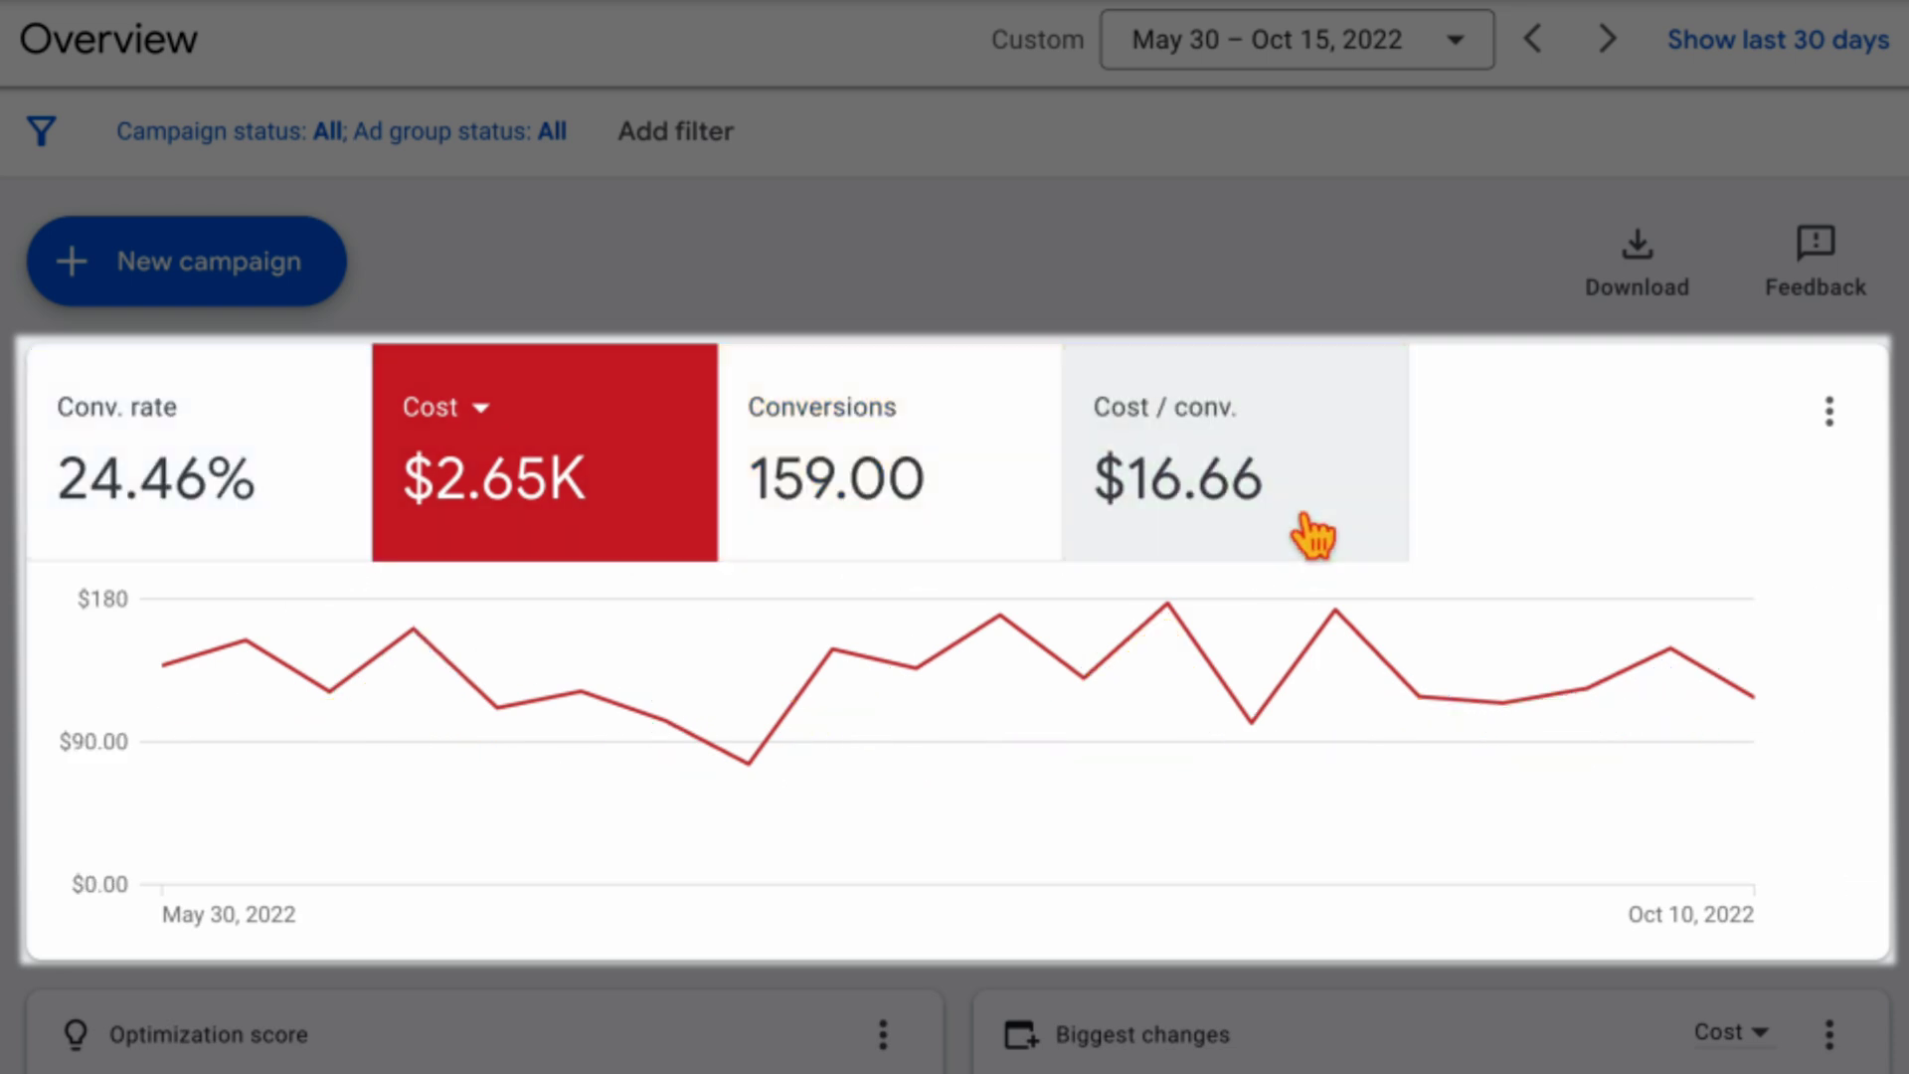
left_click(945, 512)
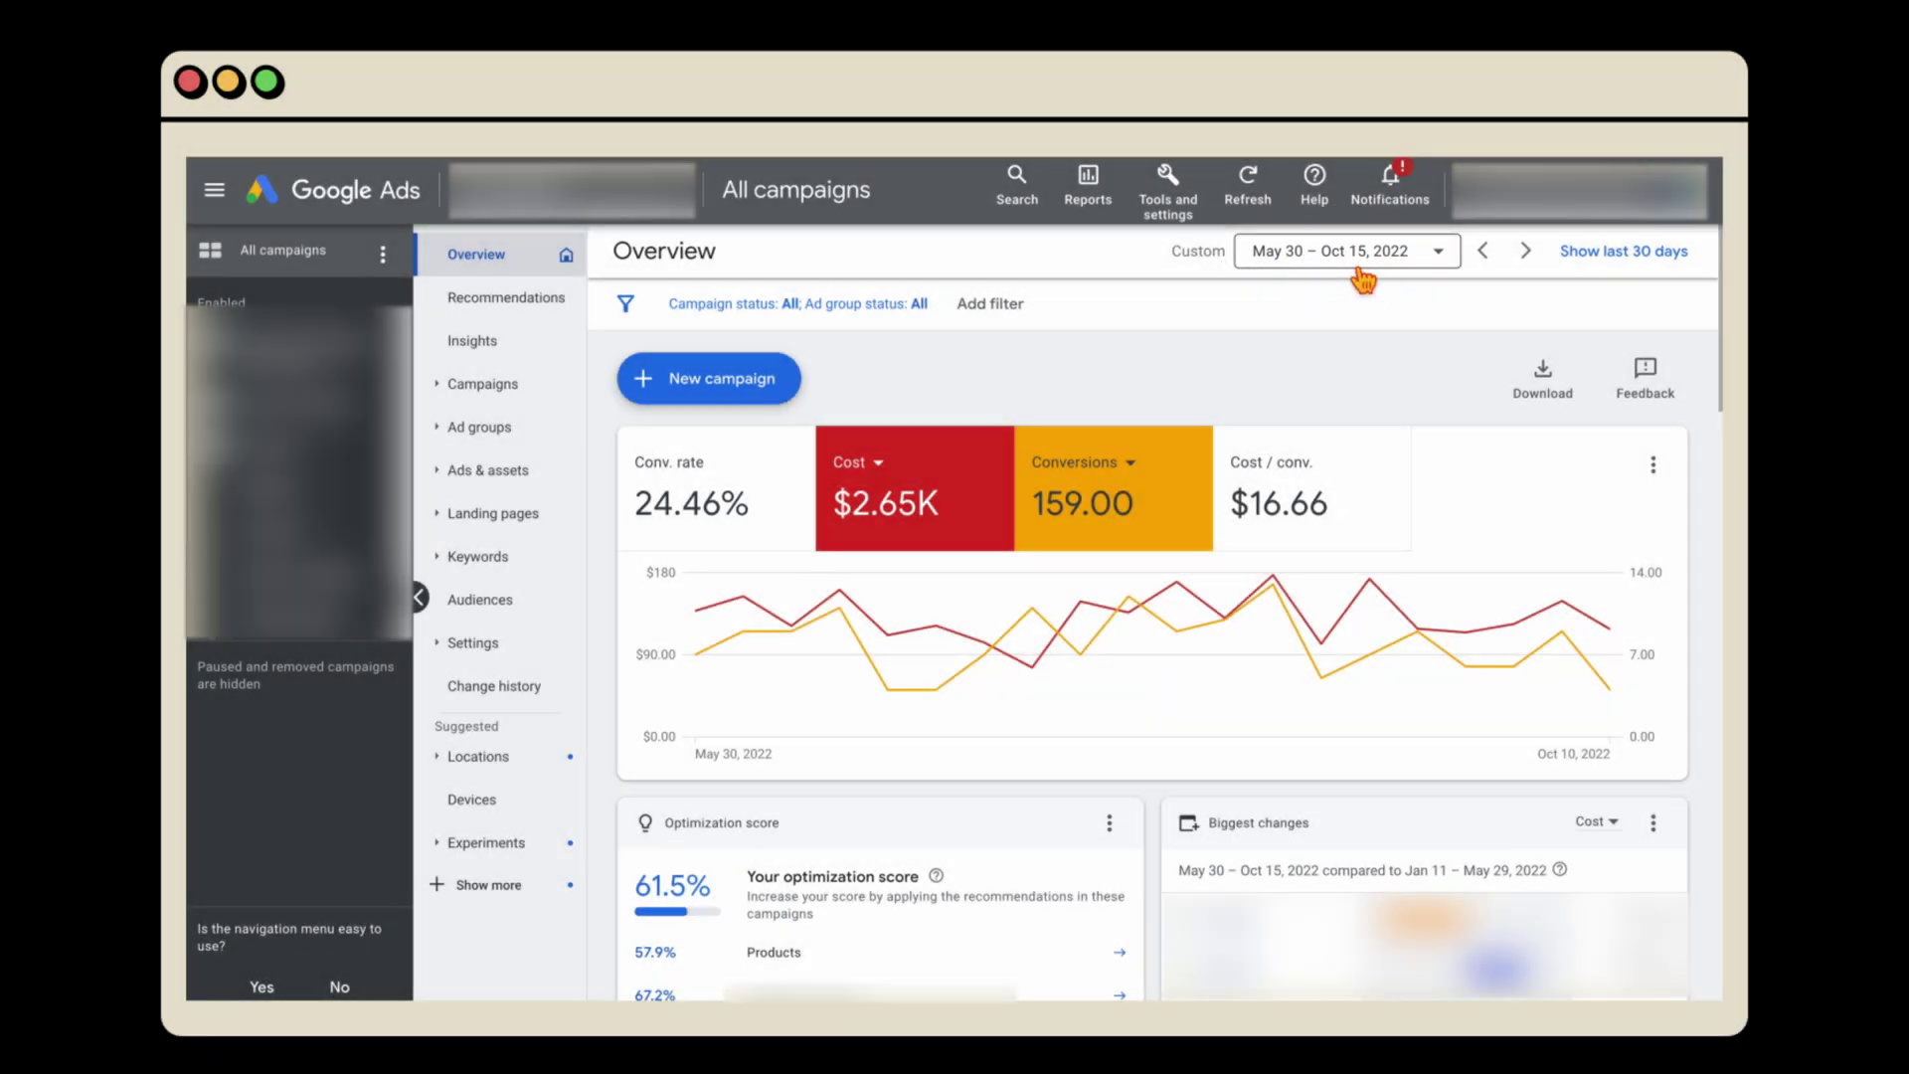
Set the reporting date range to Jun 1 – Oct 15, 2022
left_click(1360, 265)
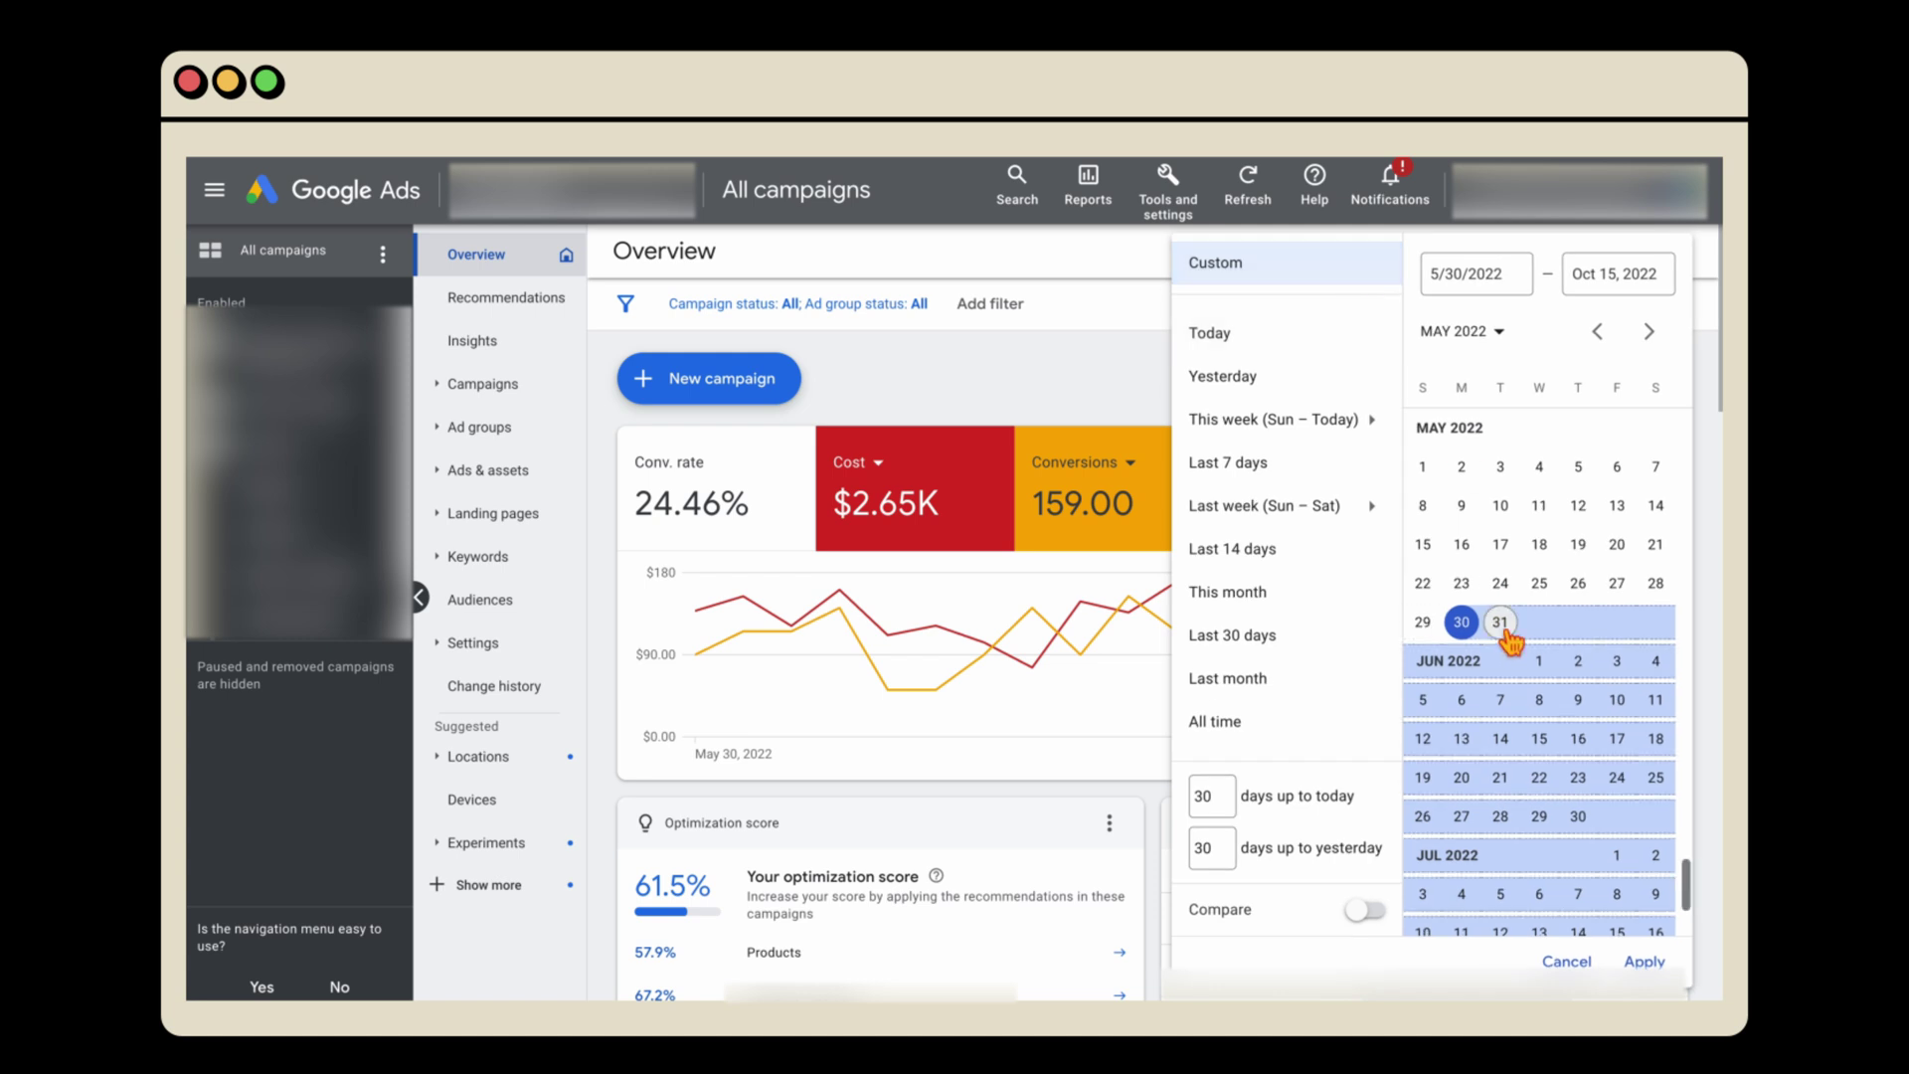
left_click(1547, 670)
left_click(1645, 961)
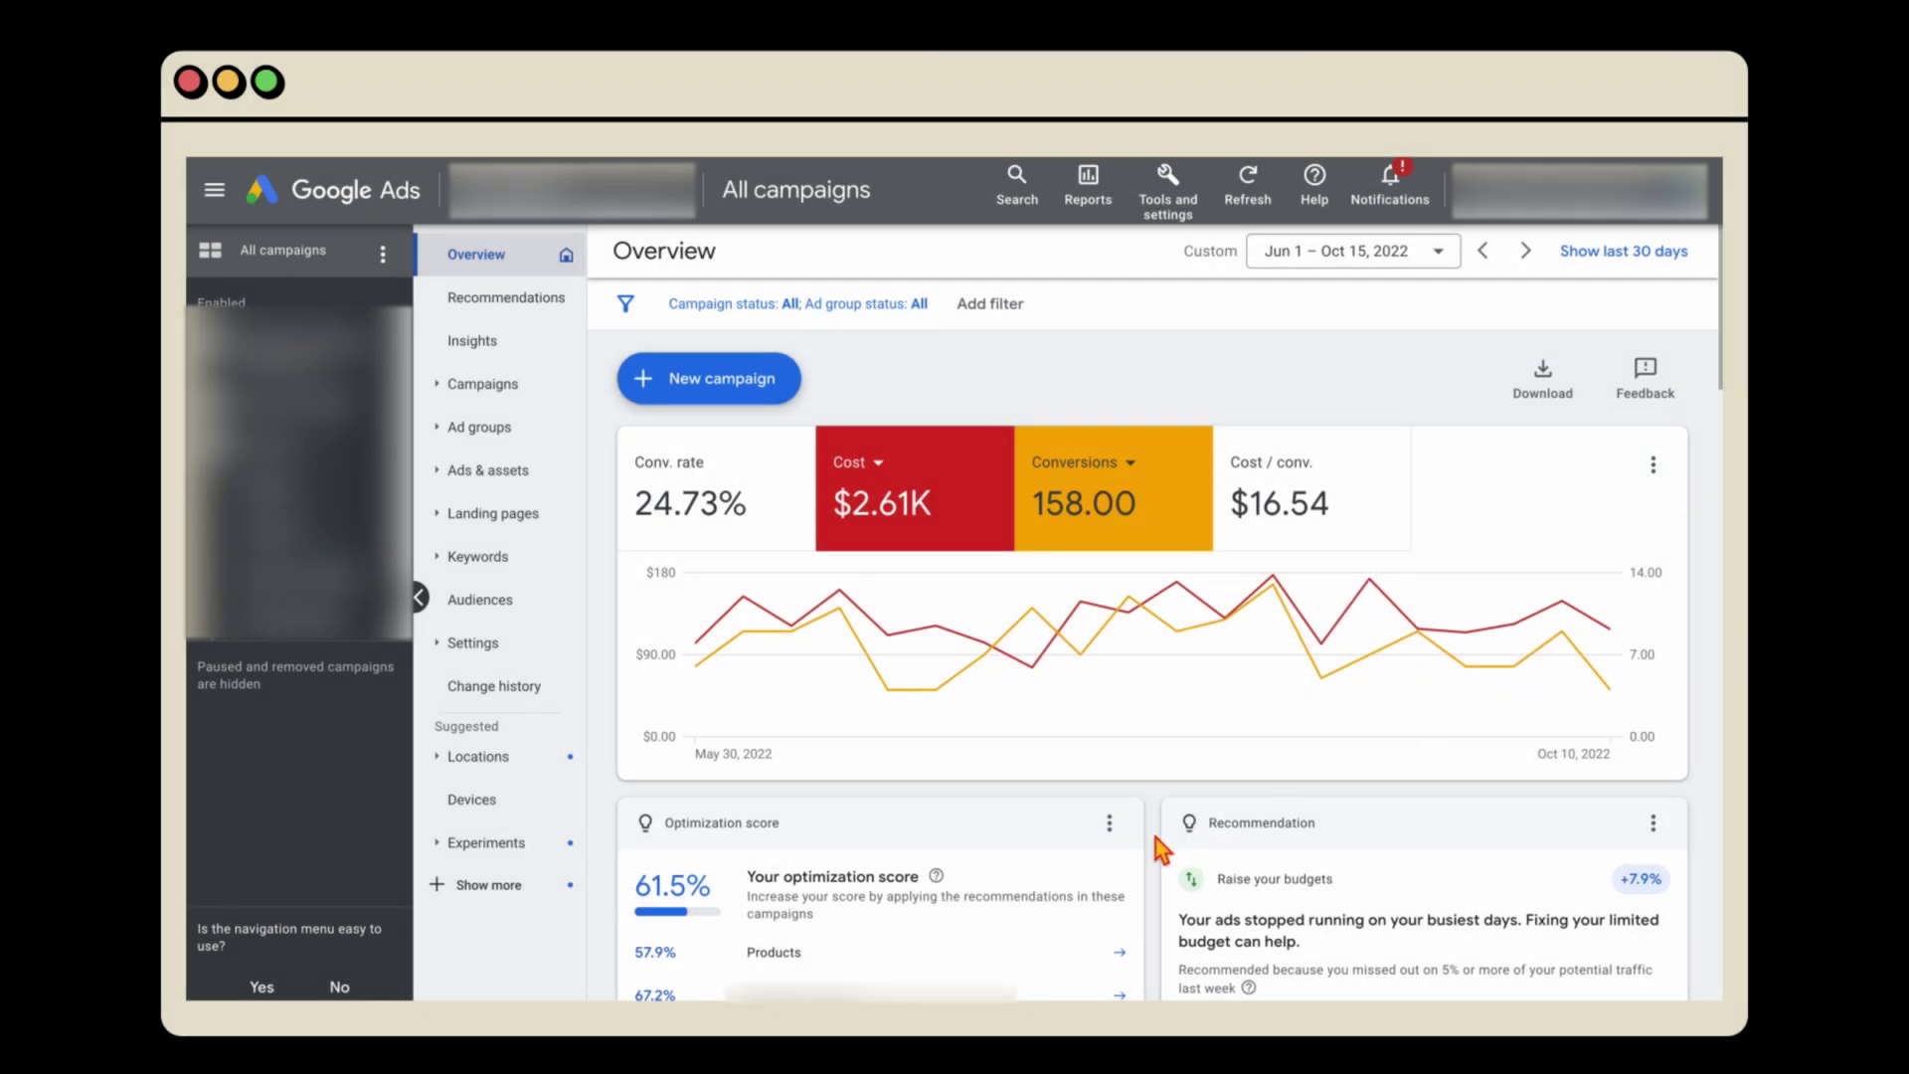
Look through the card options of the optimization score, recommendation and performance chart cards without choosing any
left_click(1110, 822)
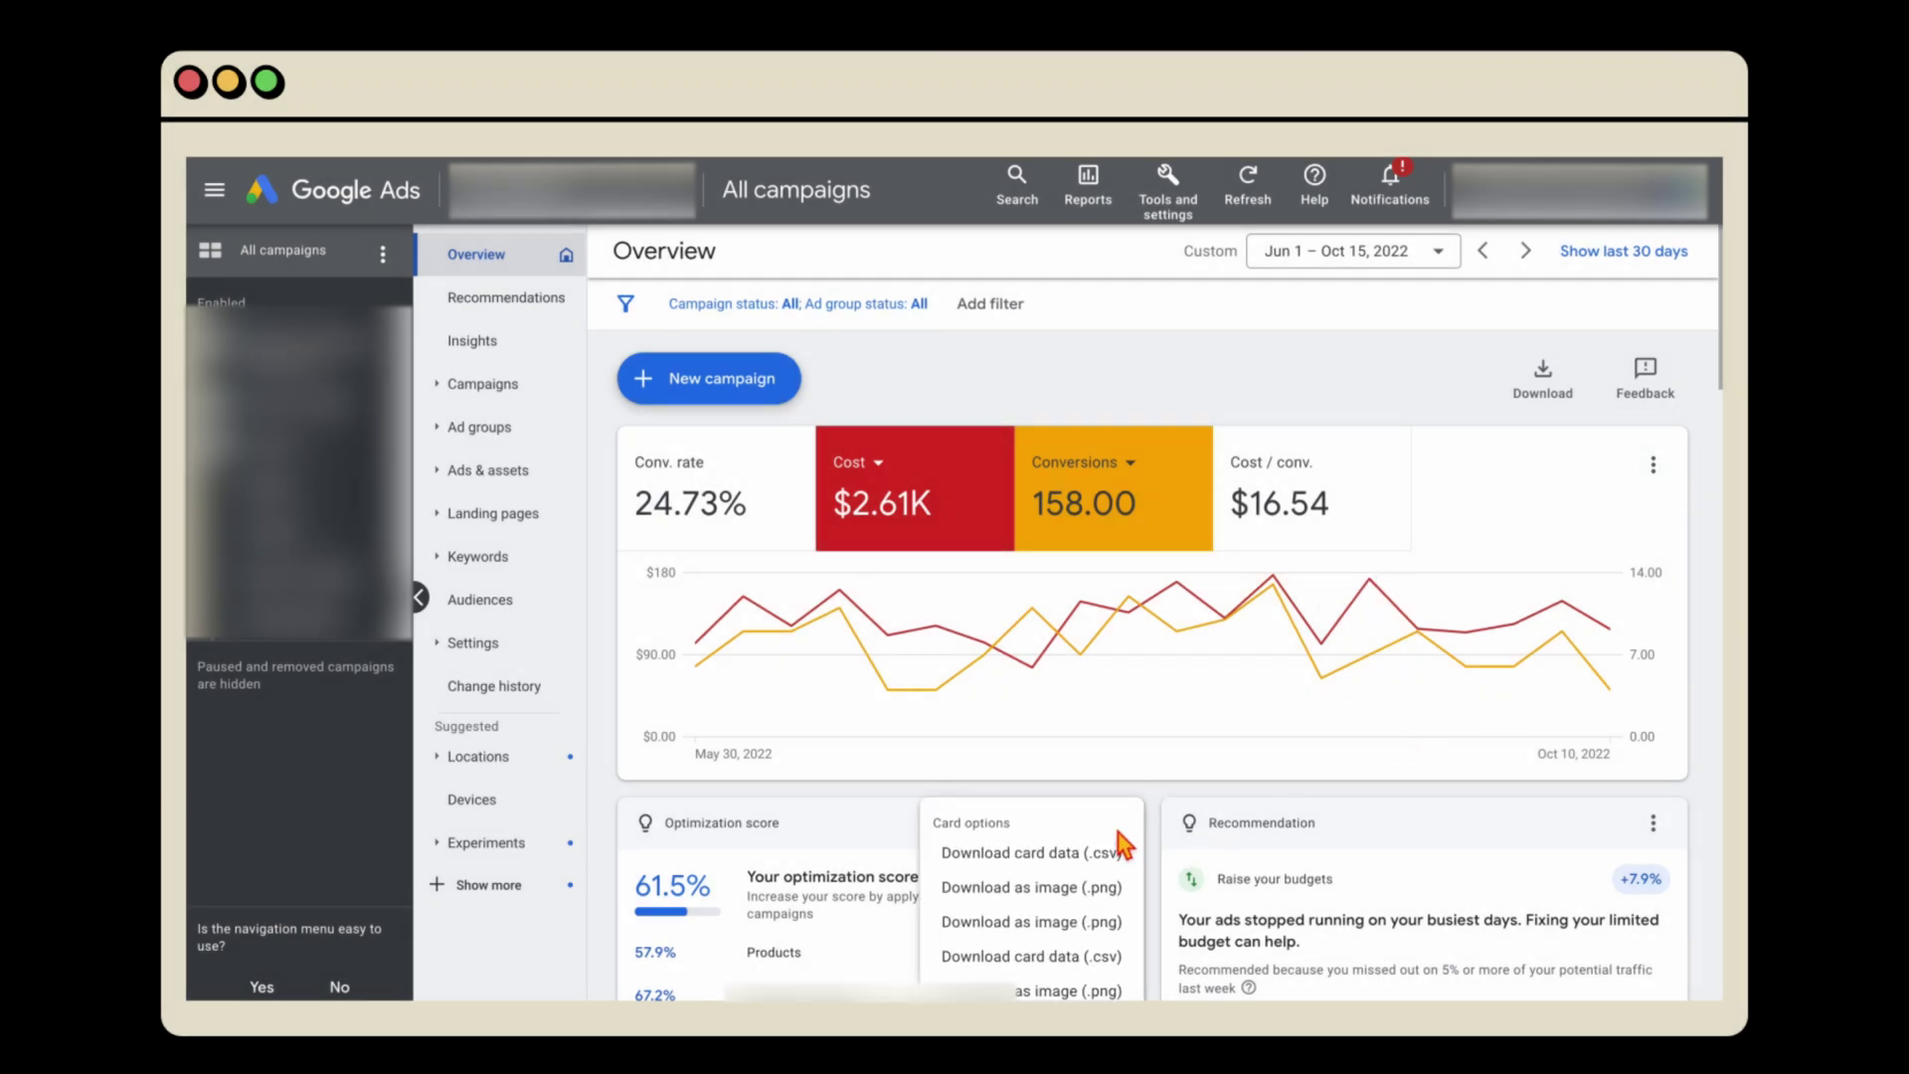
left_click(1653, 822)
left_click(1654, 466)
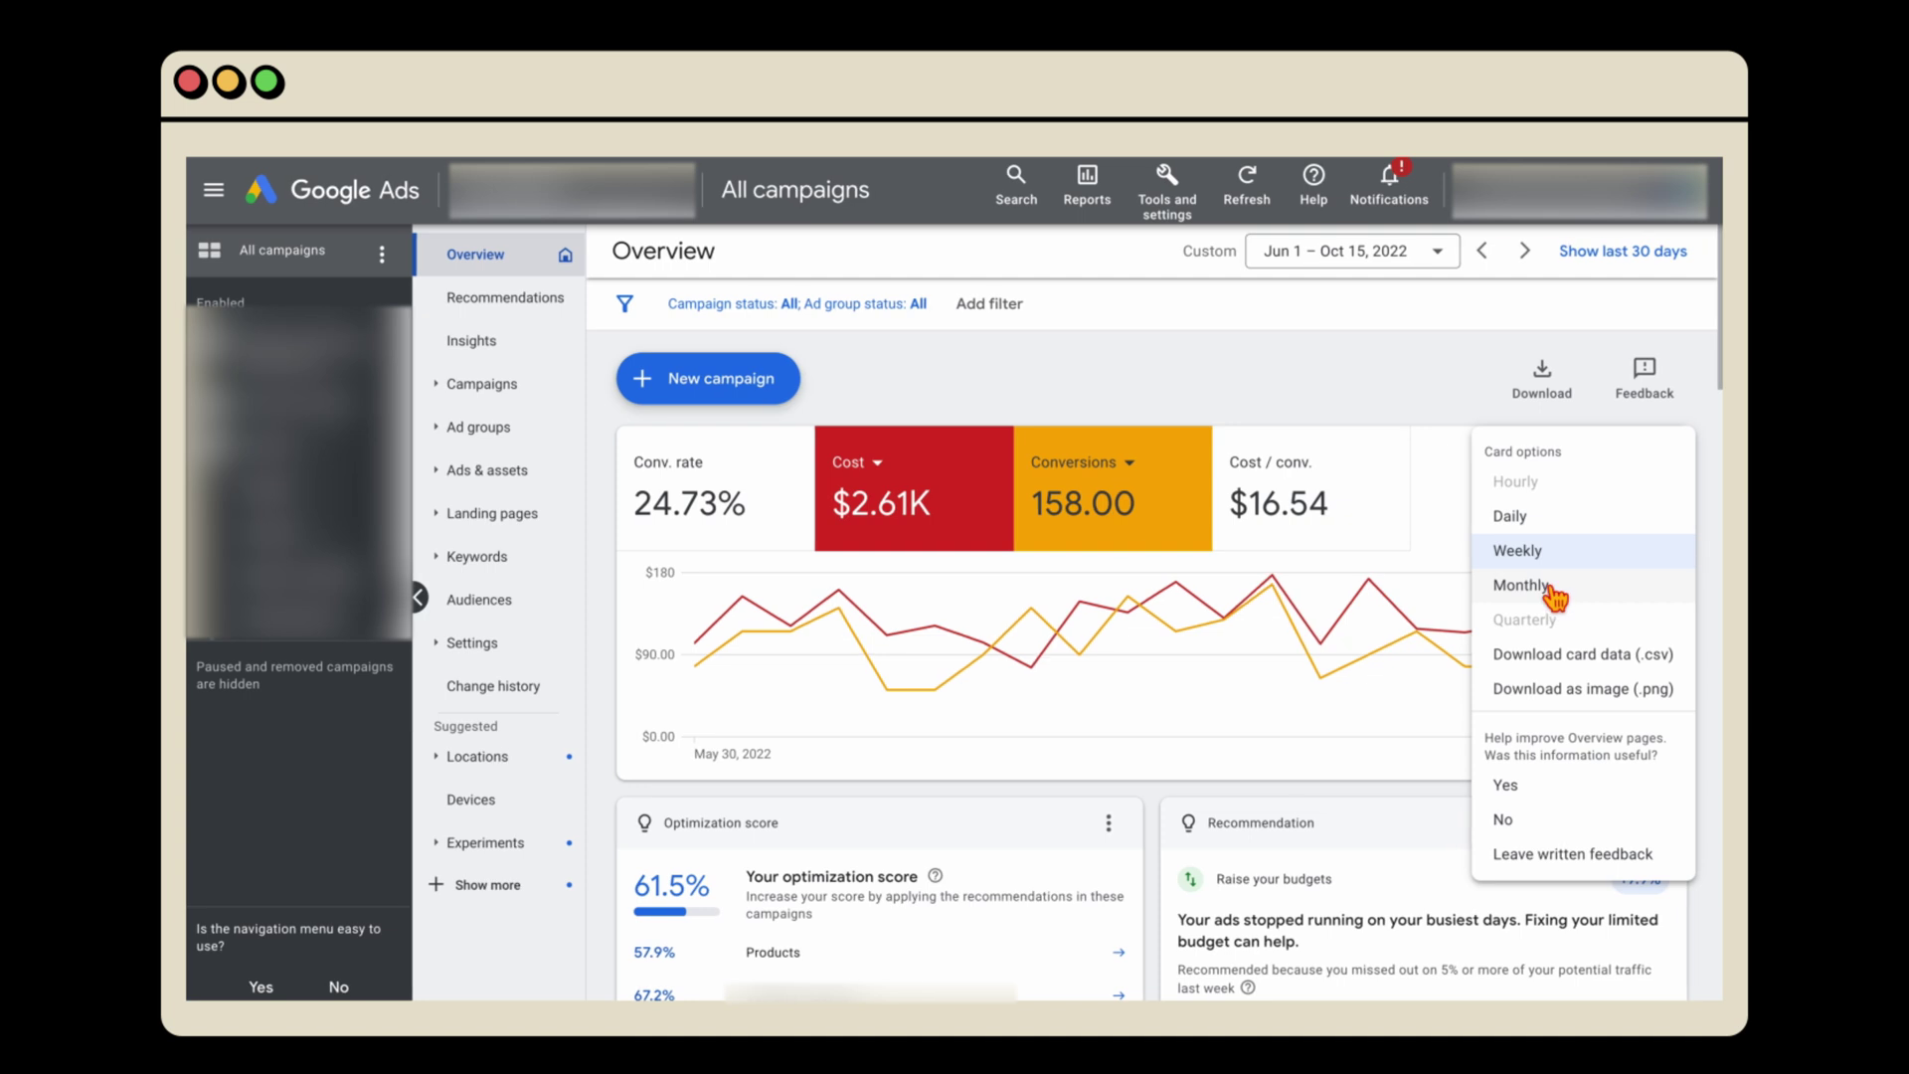
left_click(1164, 410)
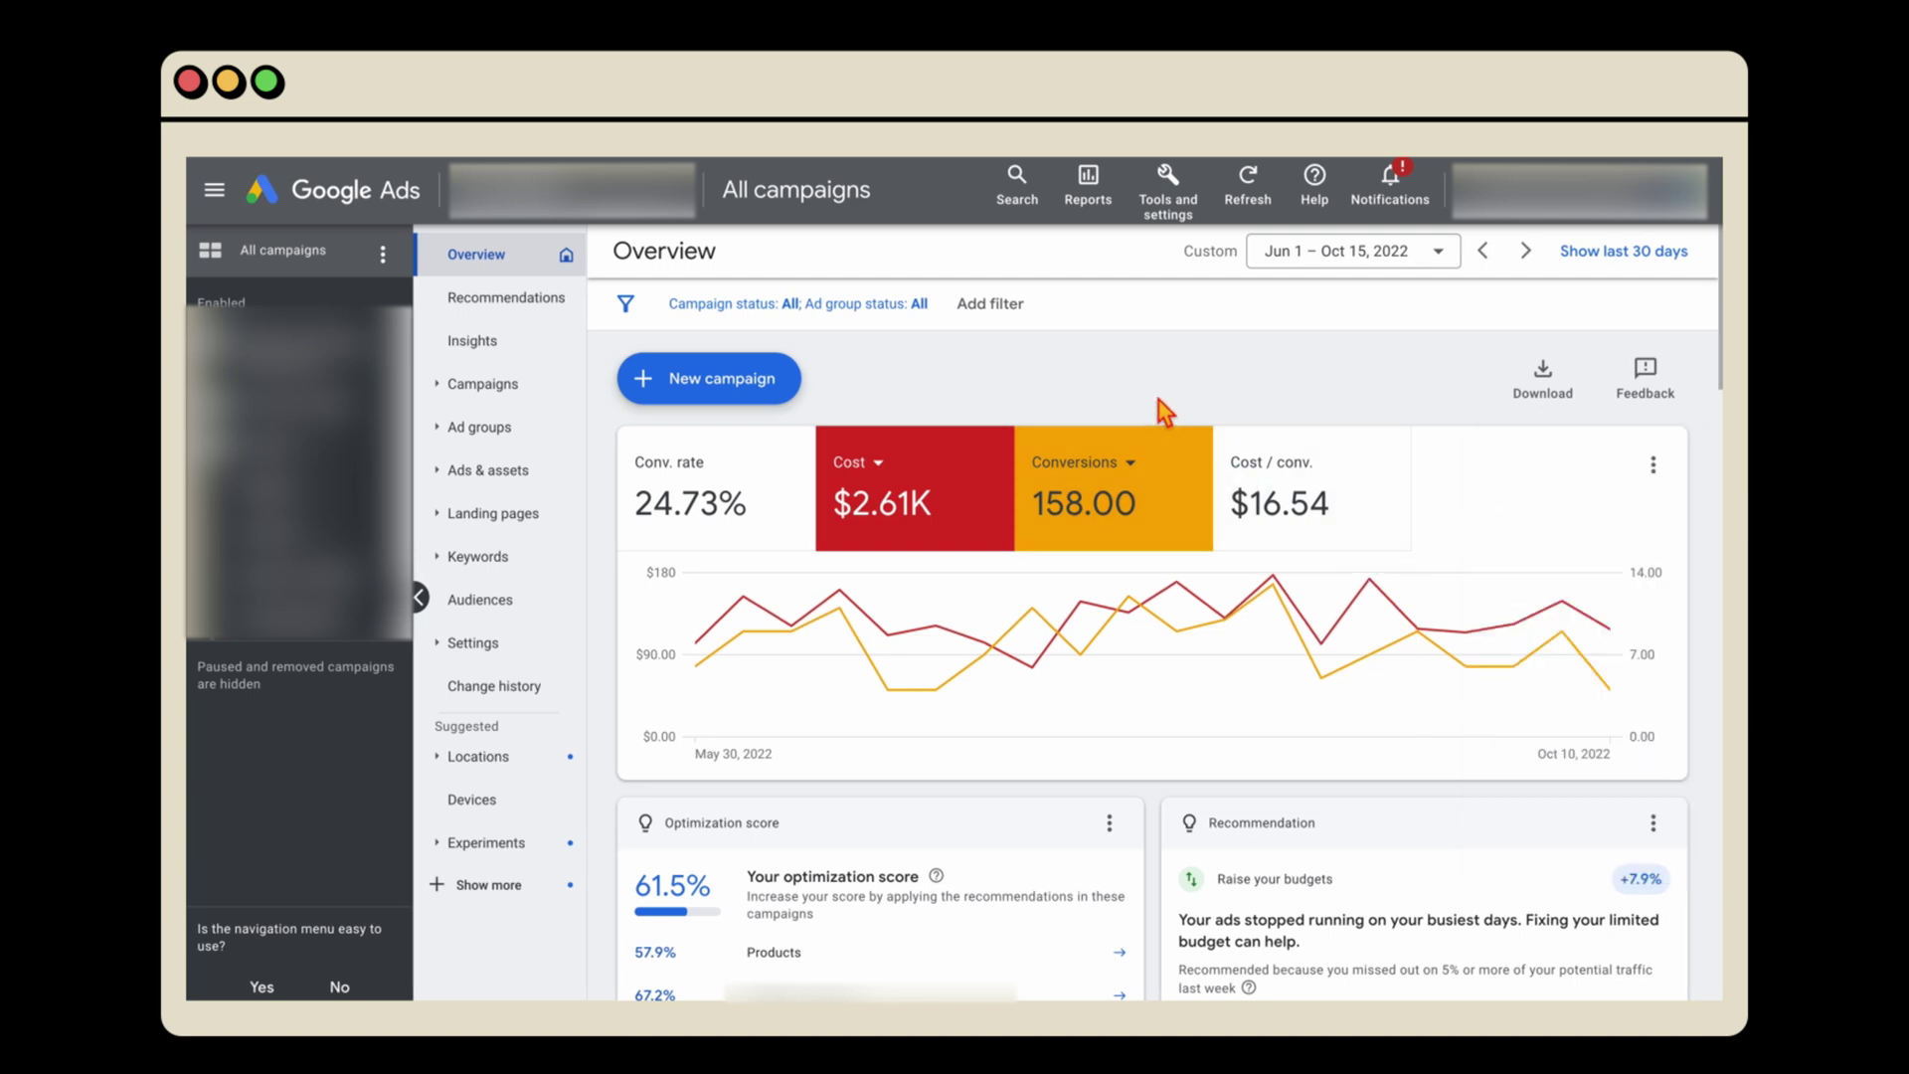
Open the campaigns table and remove its current segmentation
left_click(475, 386)
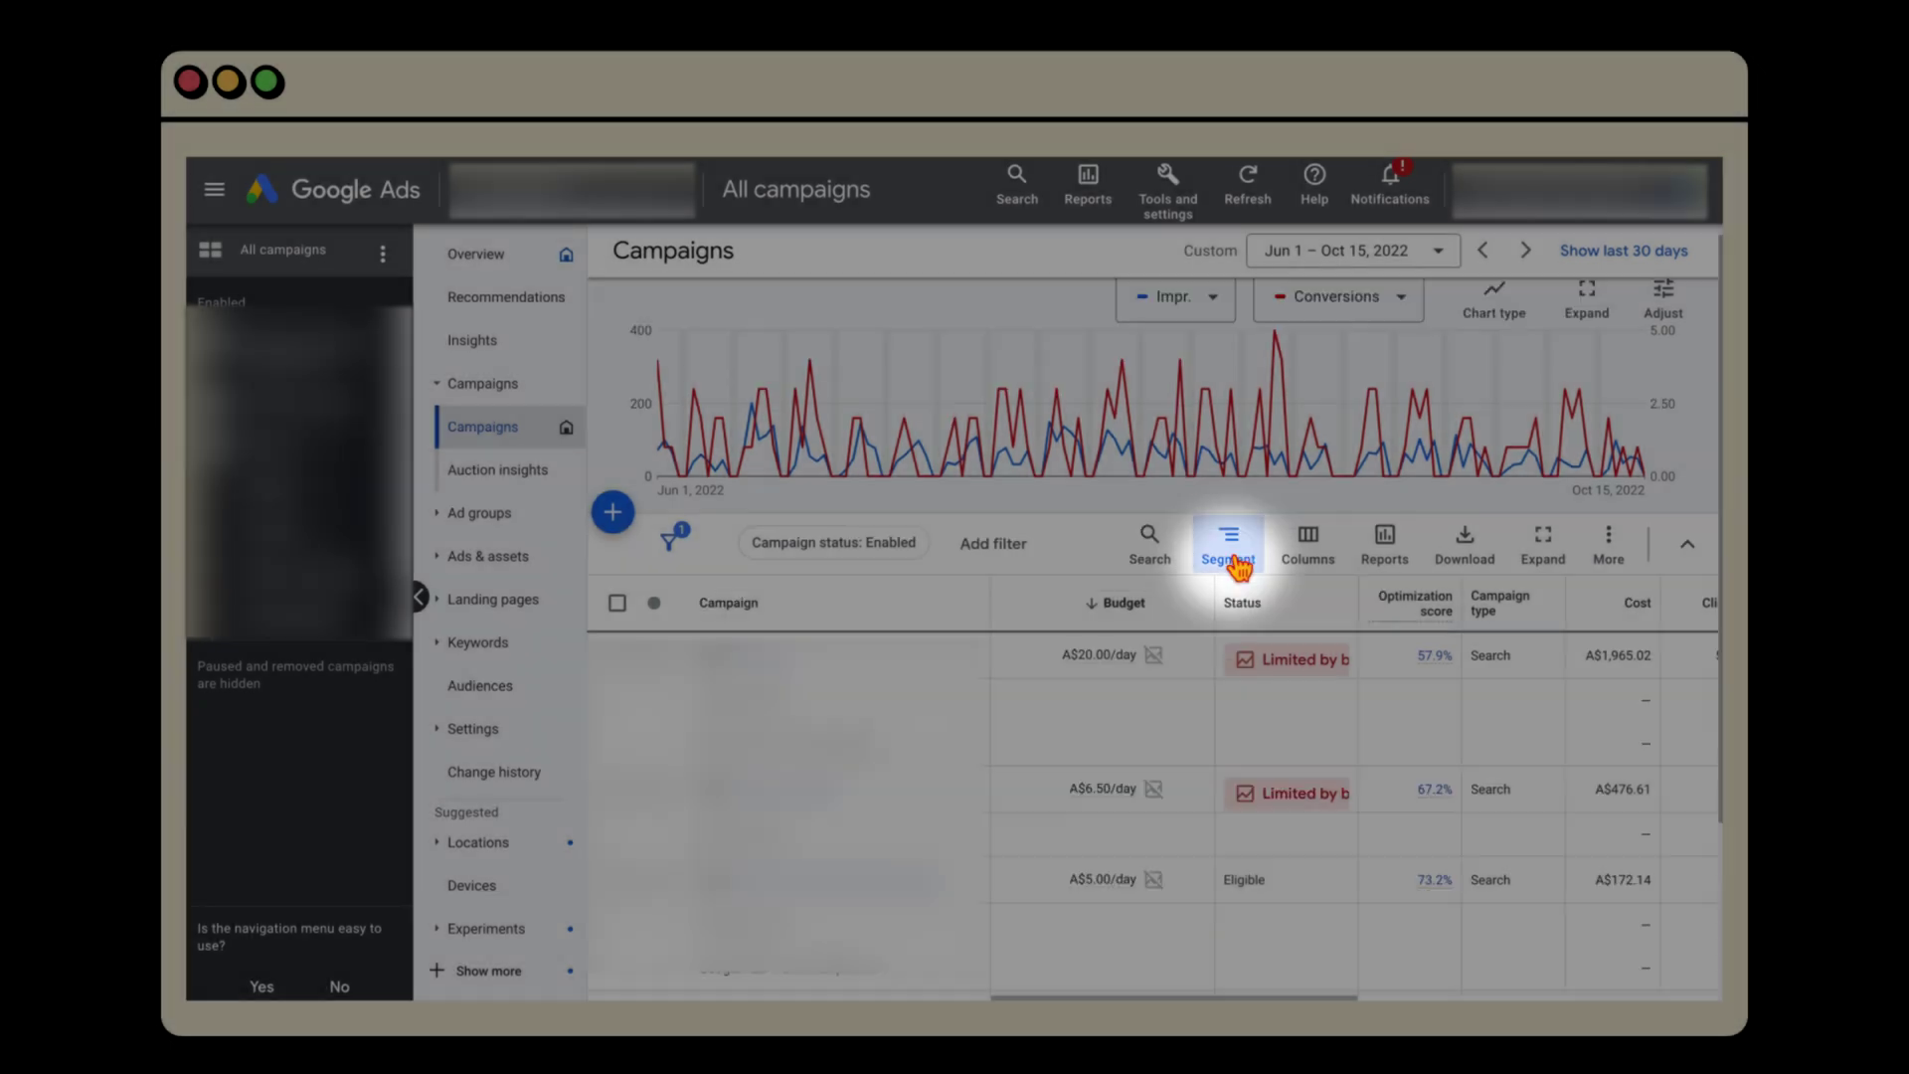
left_click(1238, 562)
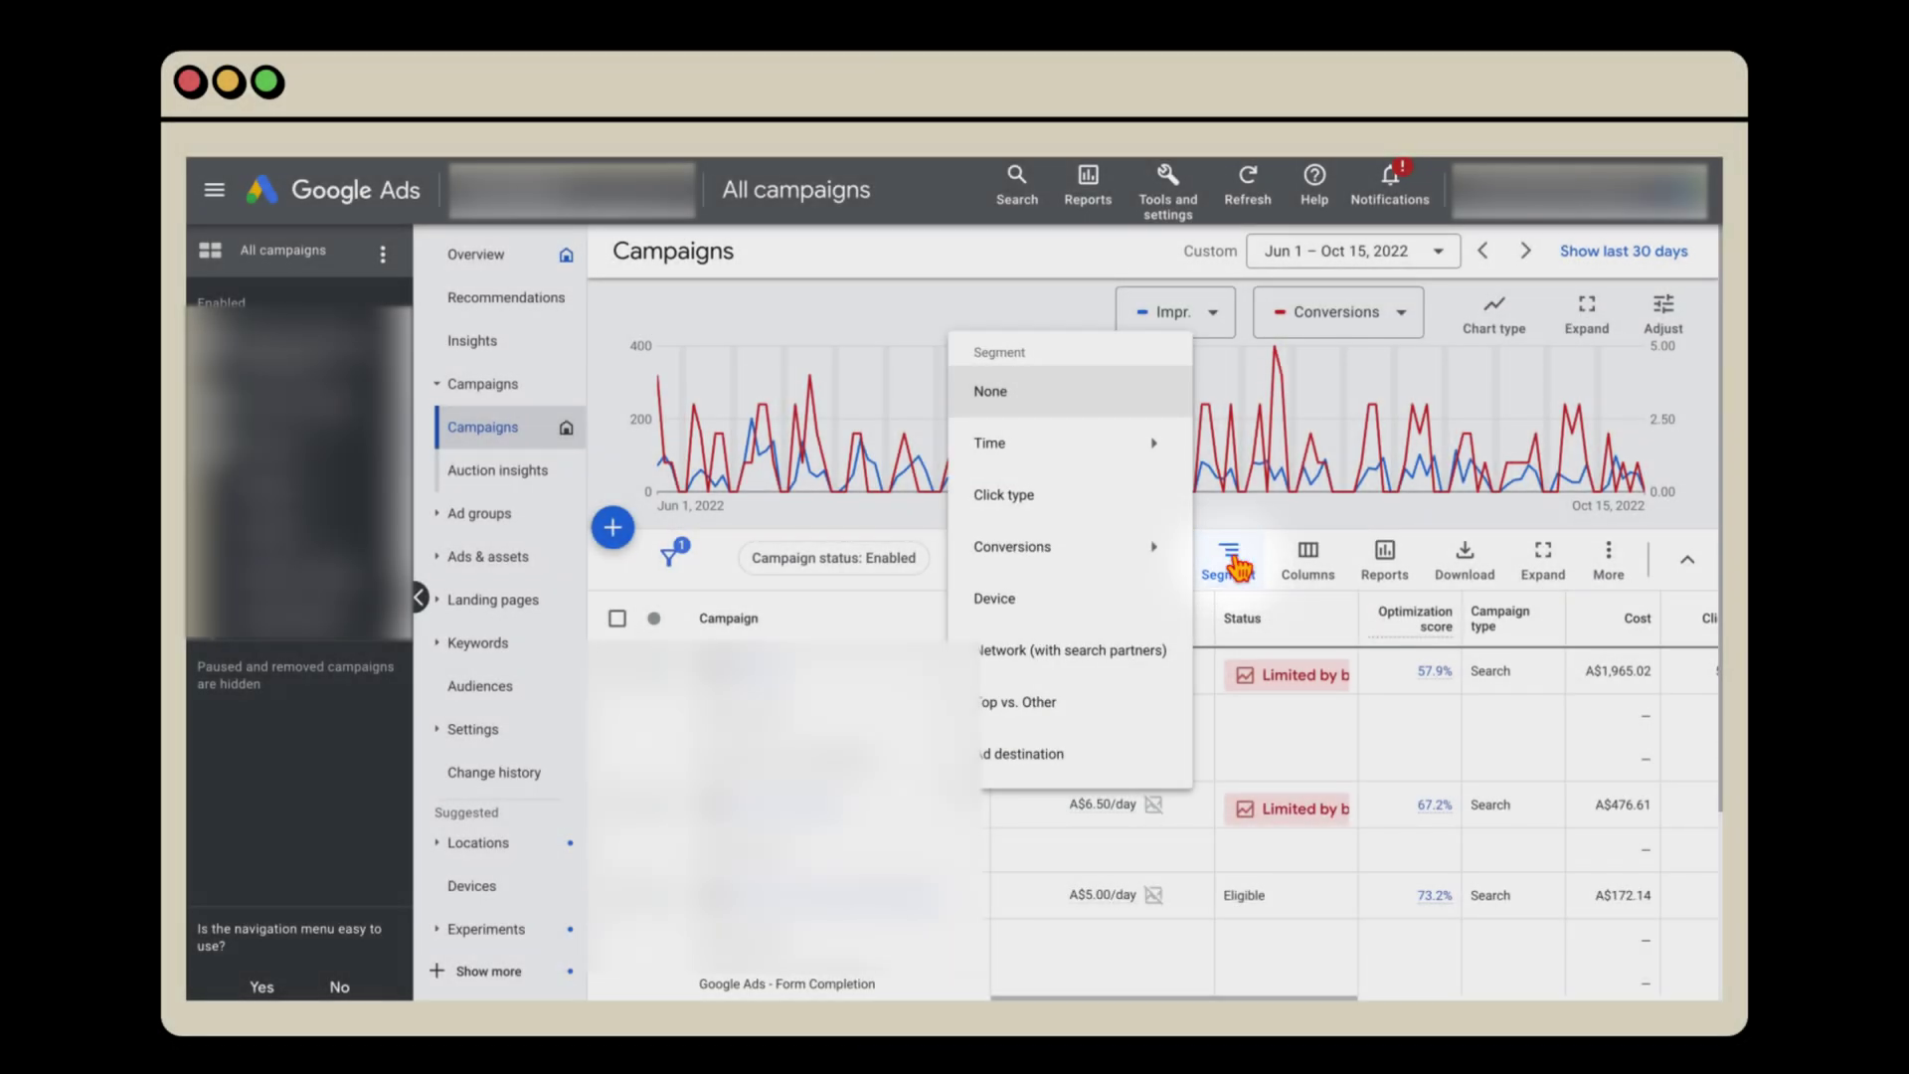
left_click(1135, 589)
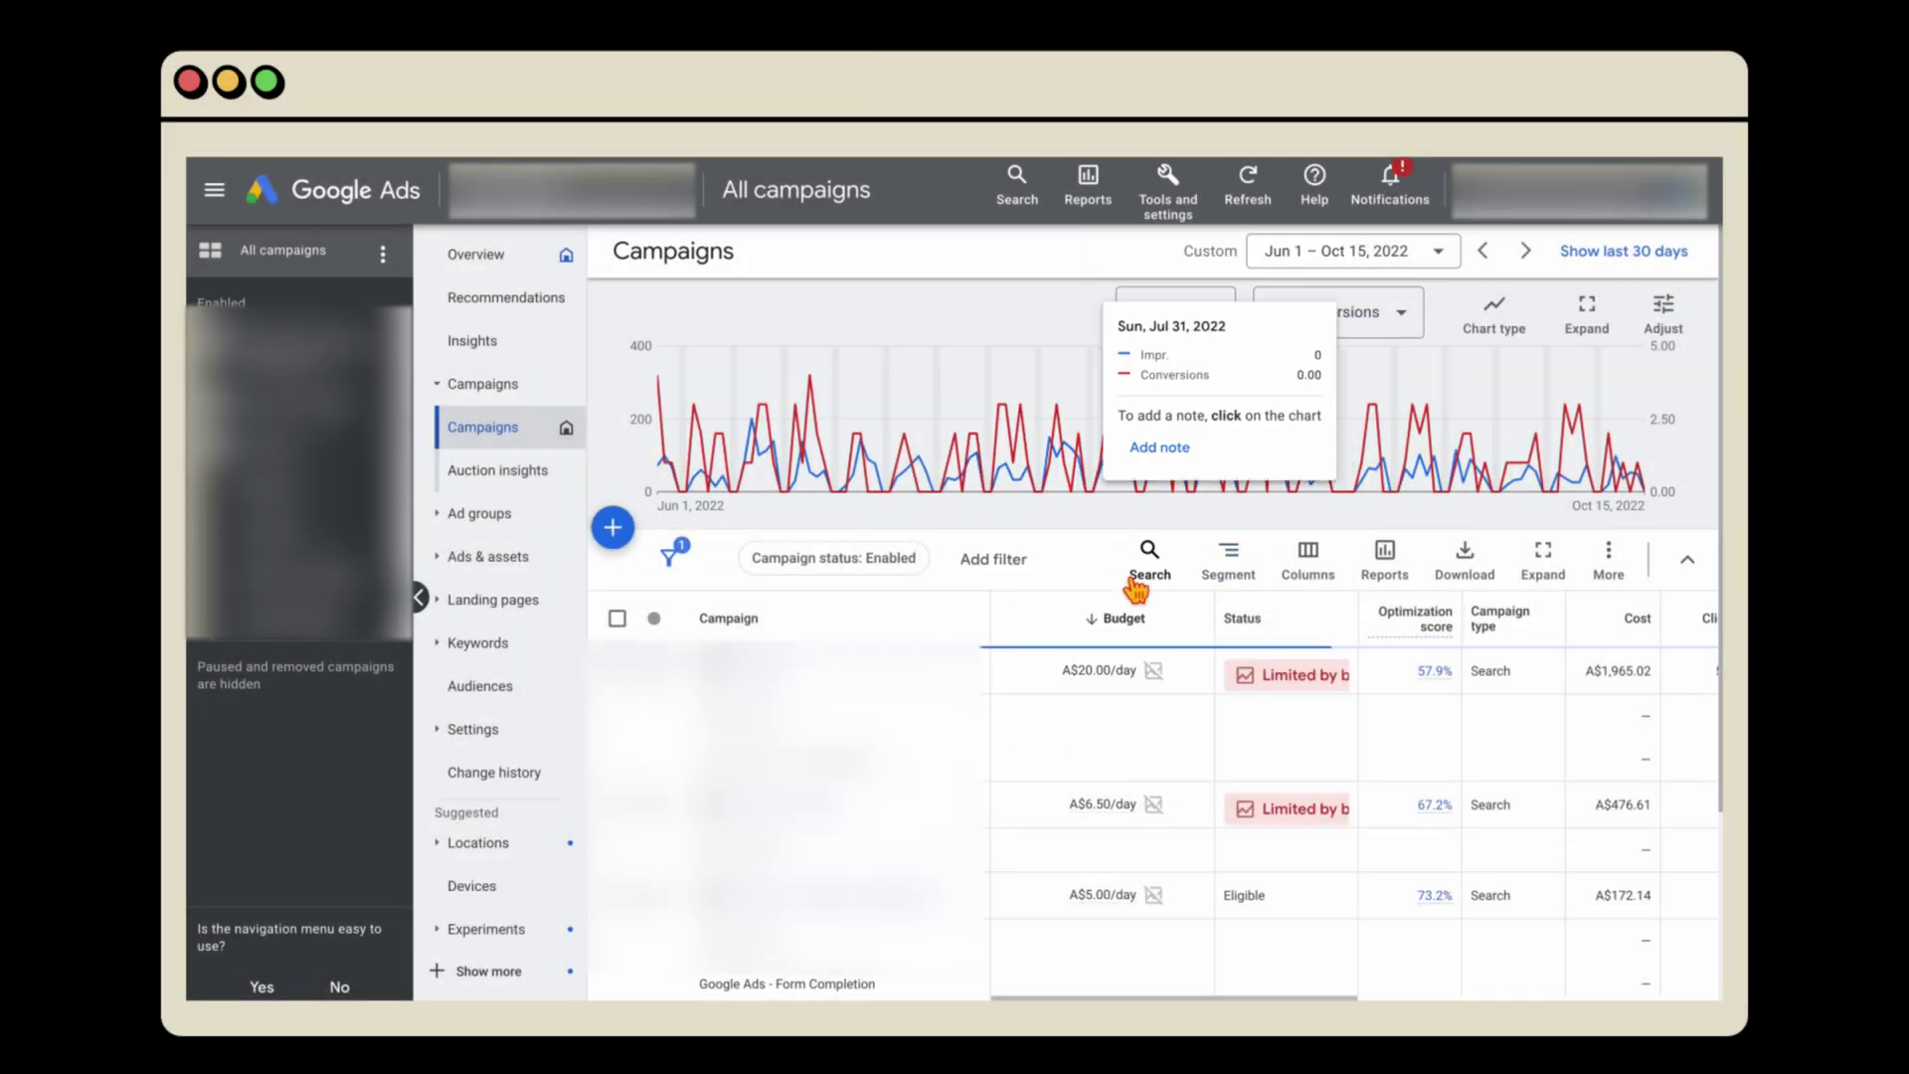
Segment the campaigns table by conversion action
left_click(1231, 561)
mouse_move(1134, 562)
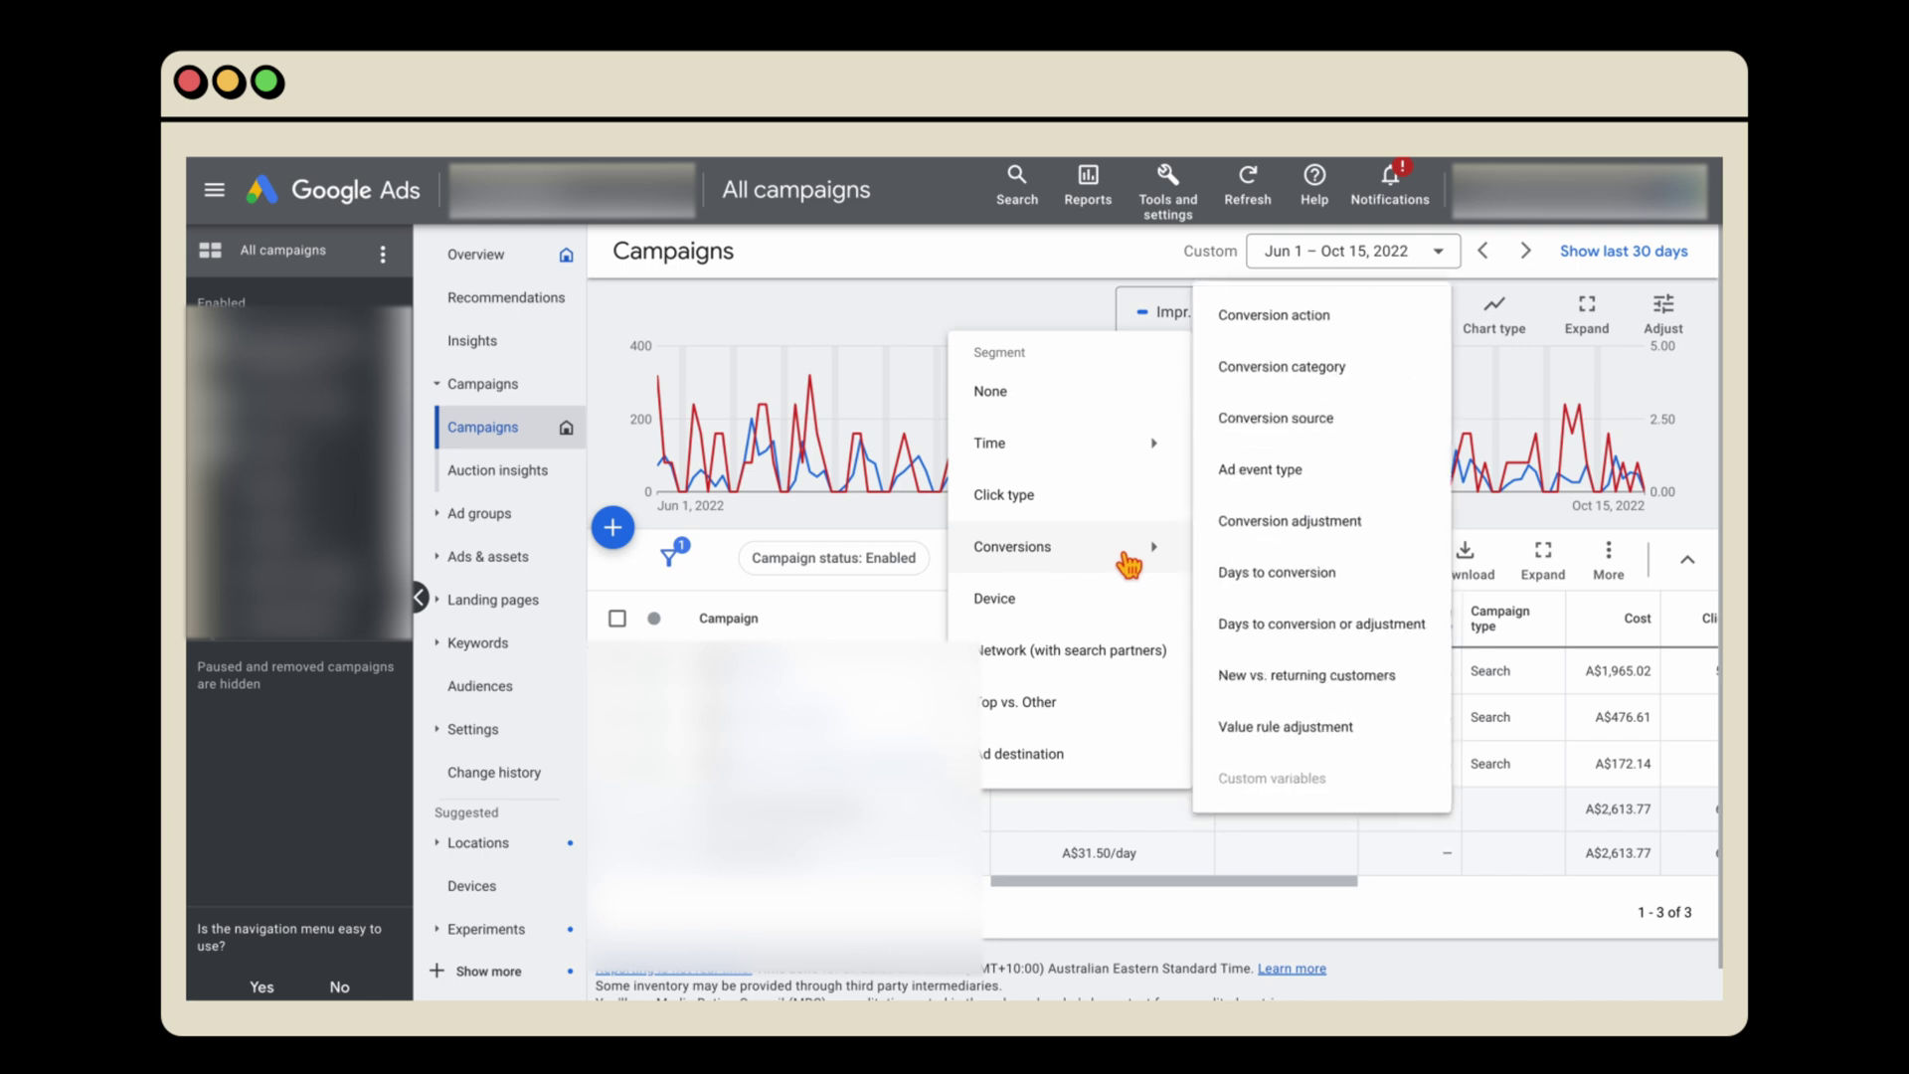
left_click(1321, 328)
Examine each campaign's segmented rows across the cost, clicks, conversions, phone calls and conversion rate columns
scroll(930, 760, "down", 1)
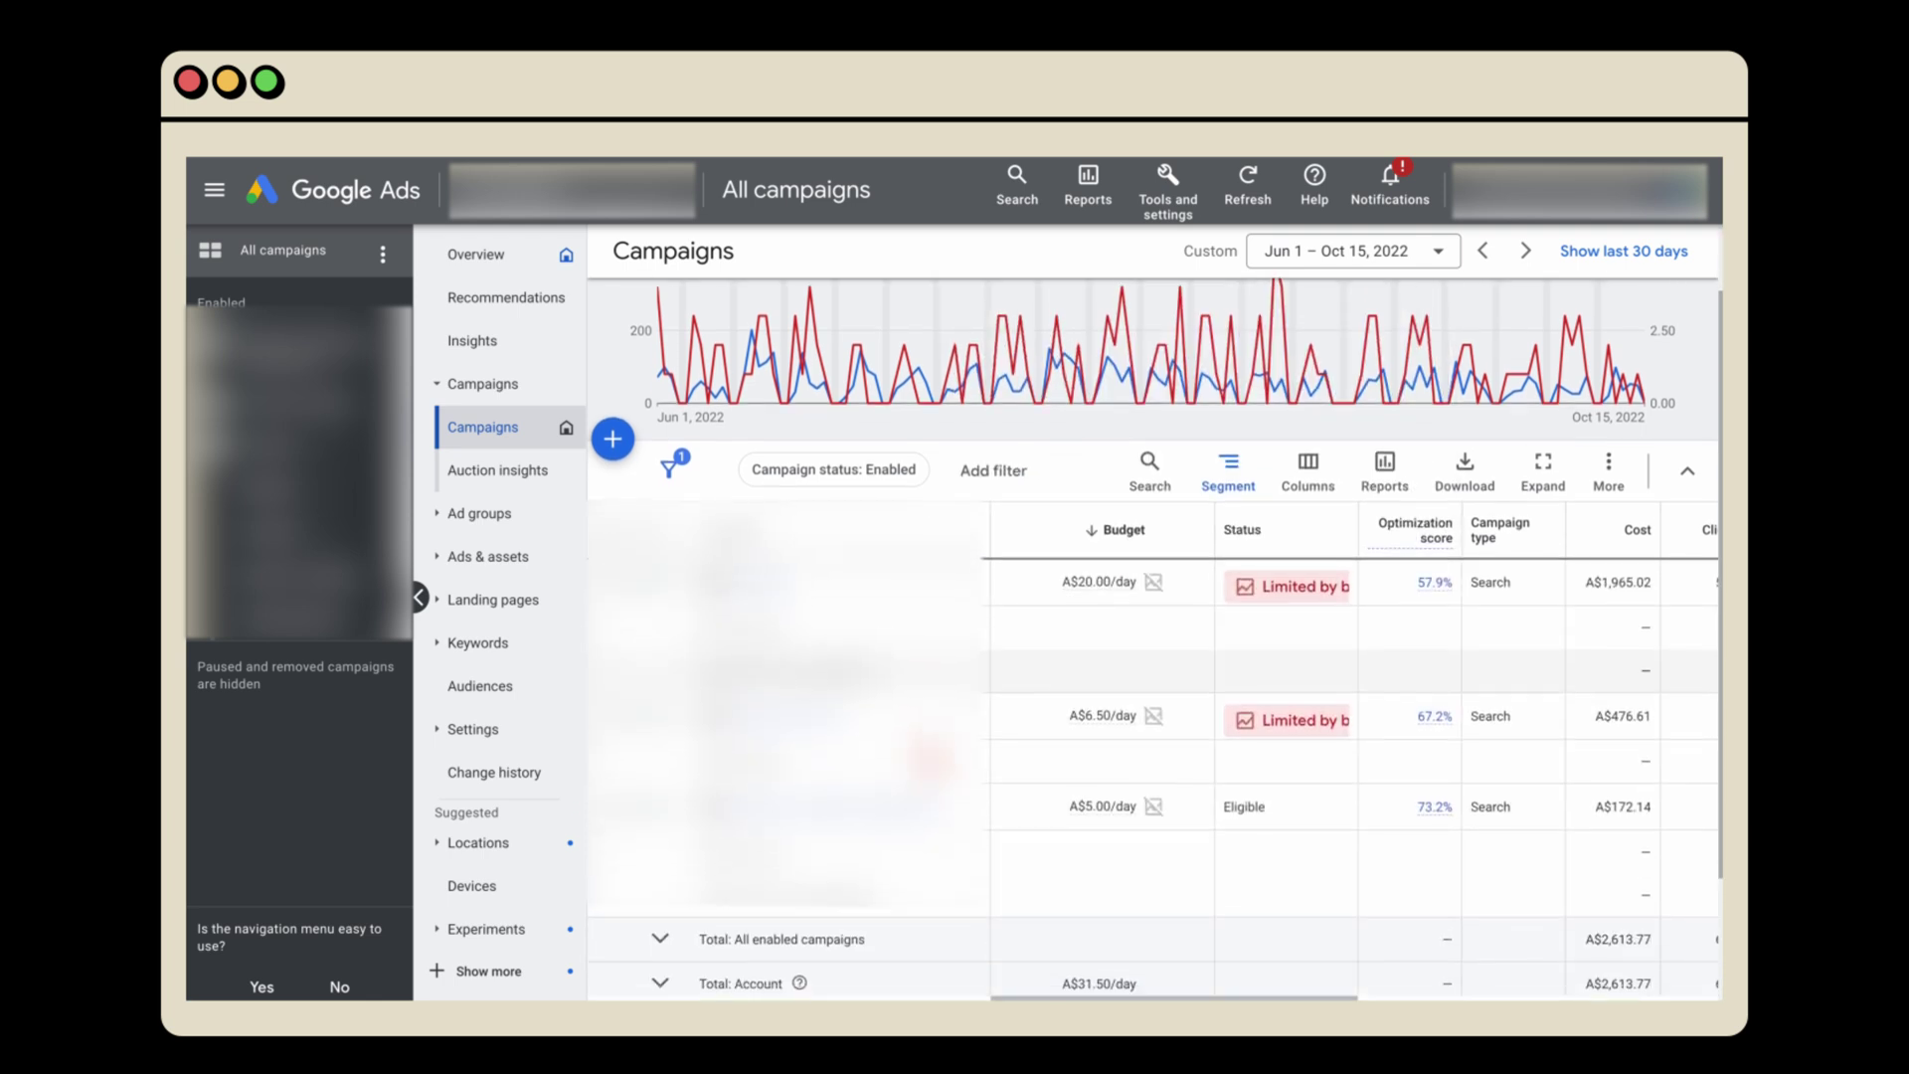
scroll(1153, 637, "down", 2)
scroll(1154, 637, "up", 2)
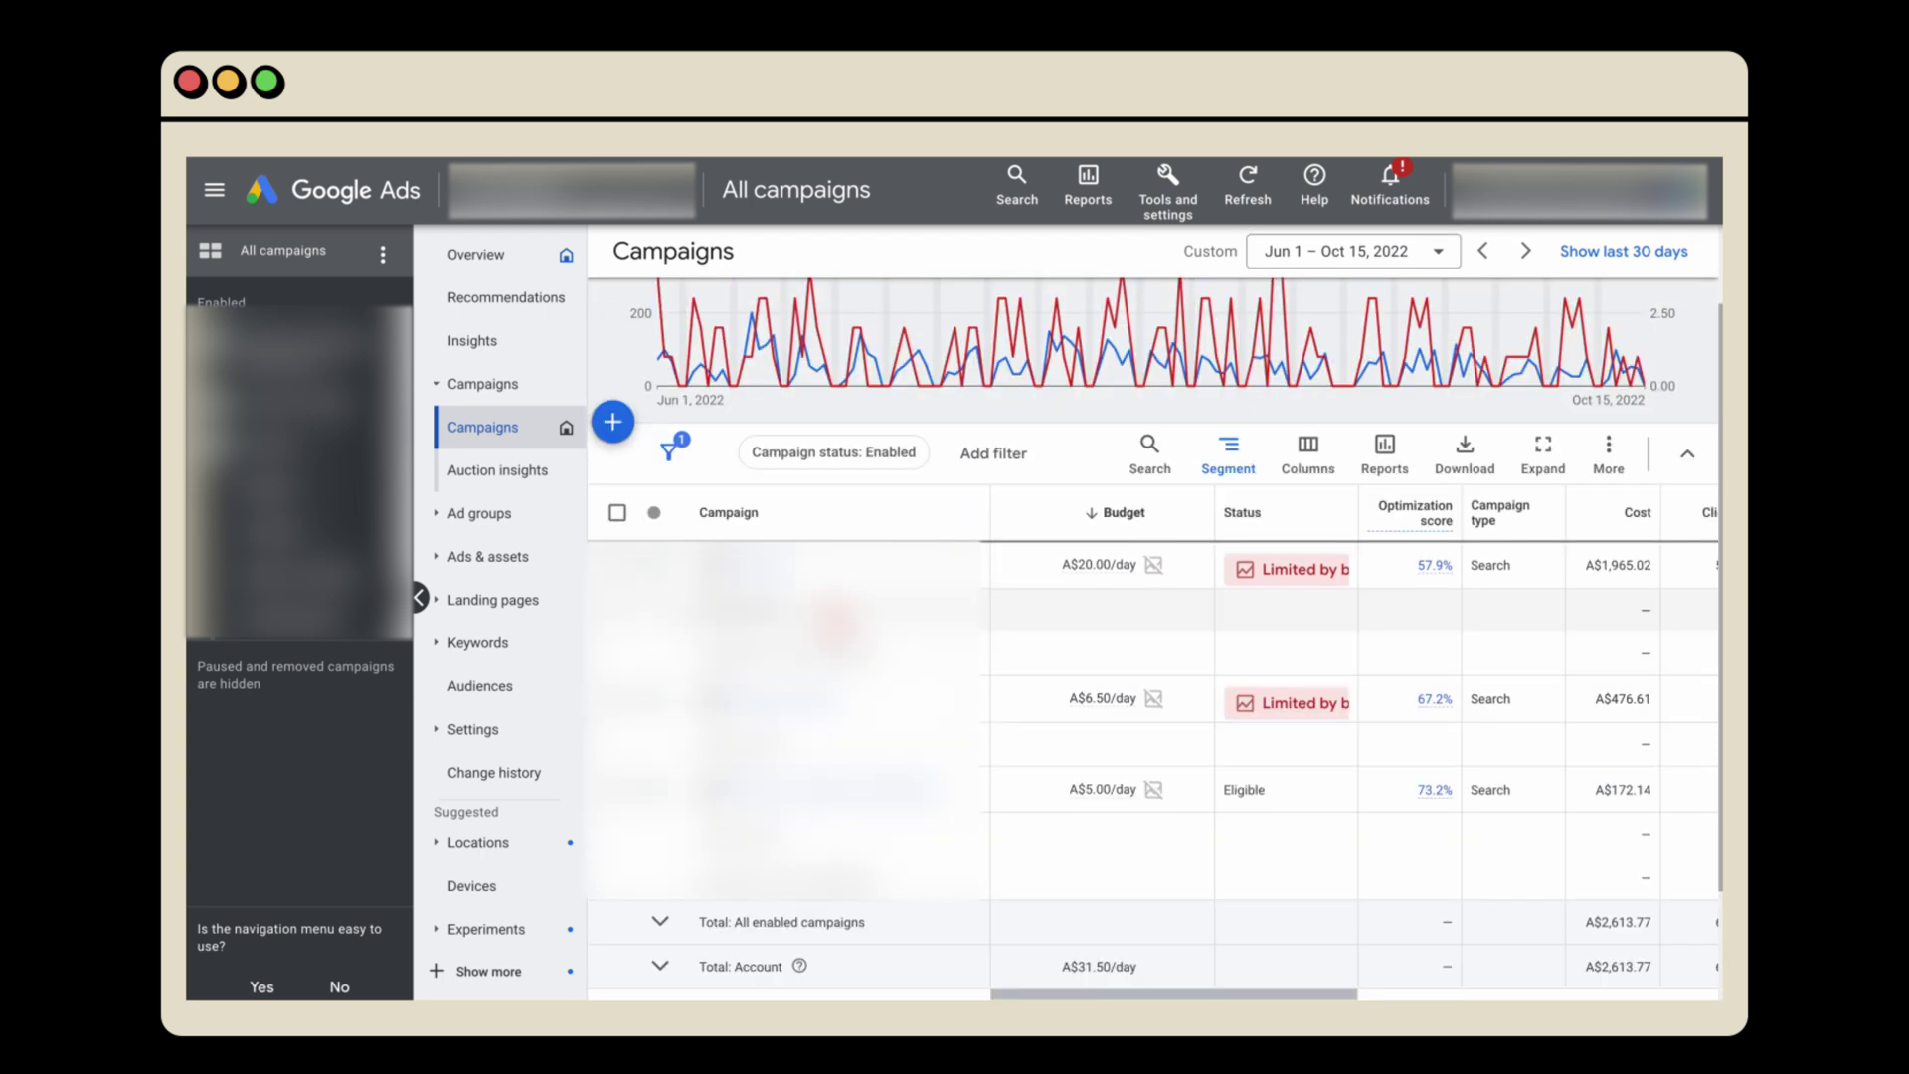
scroll(1153, 736, "right", 5)
scroll(1154, 637, "down", 1)
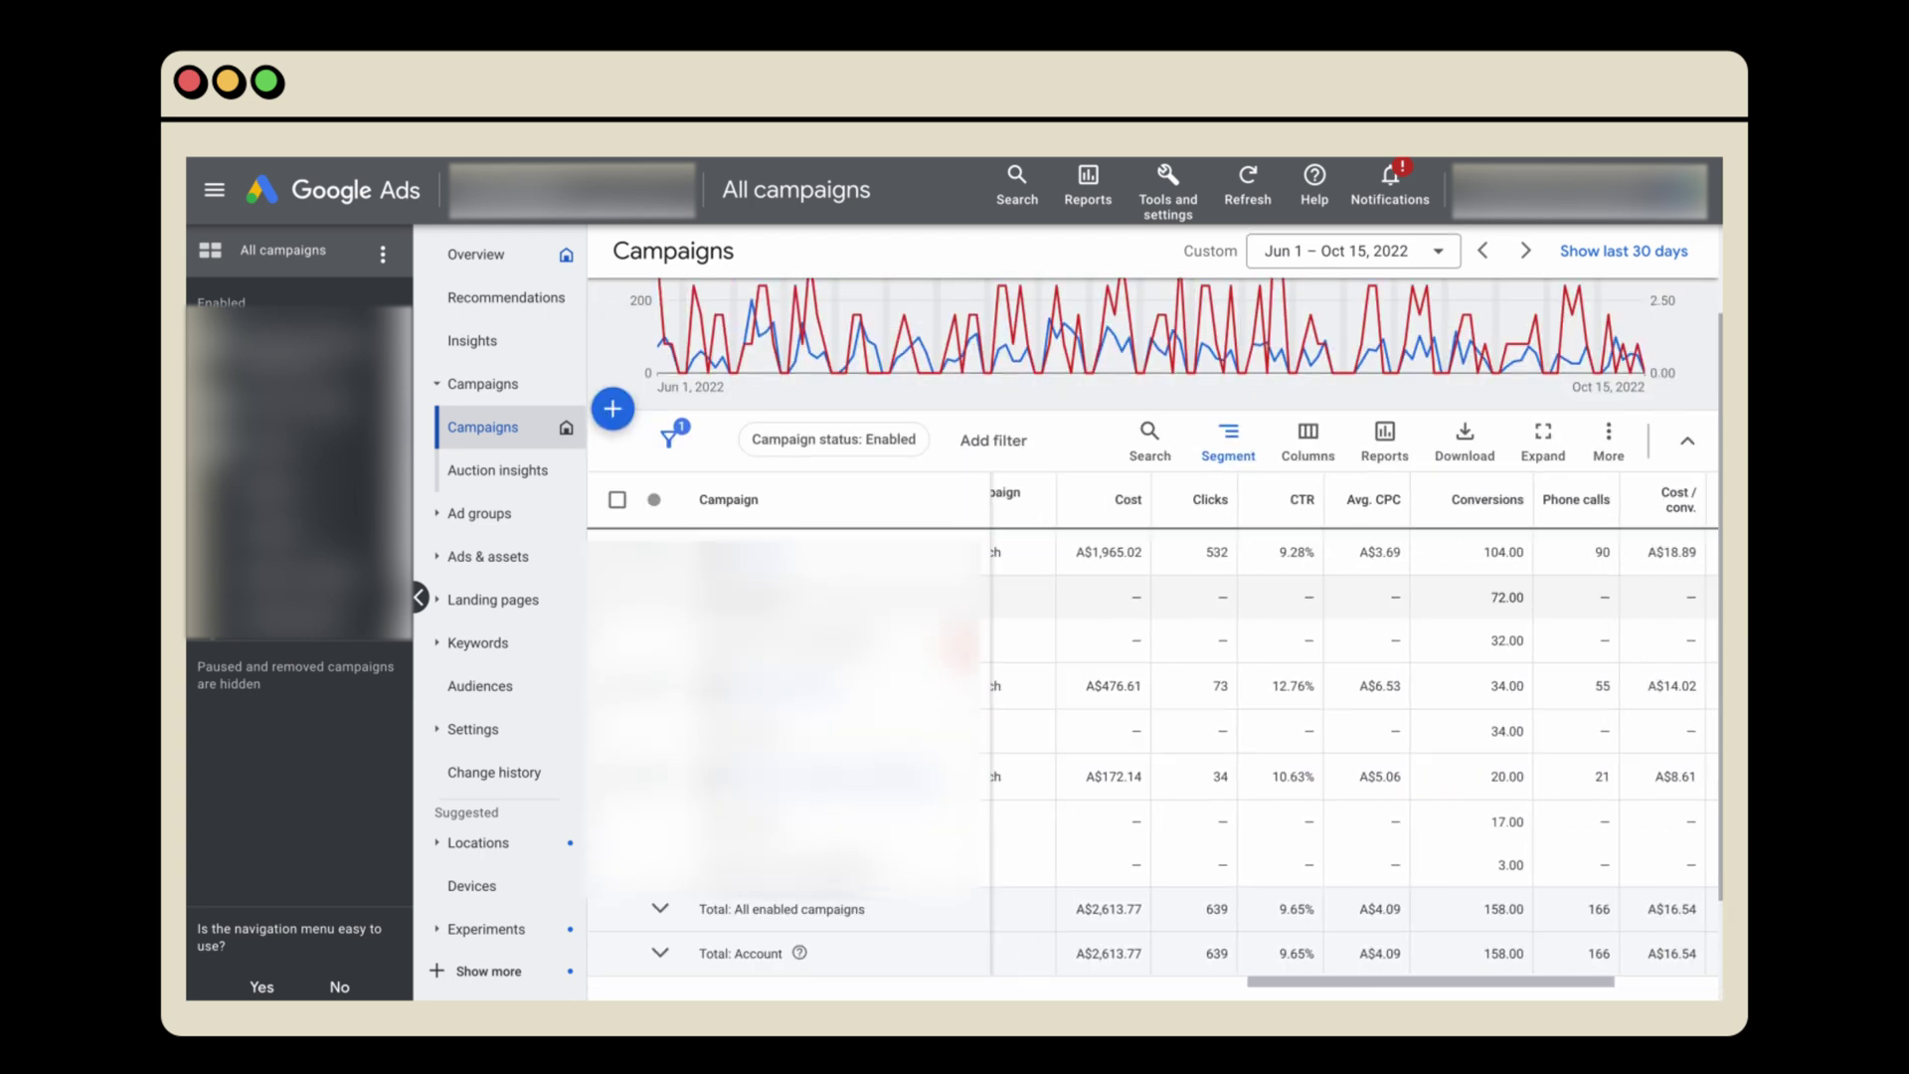
scroll(1352, 725, "right", 3)
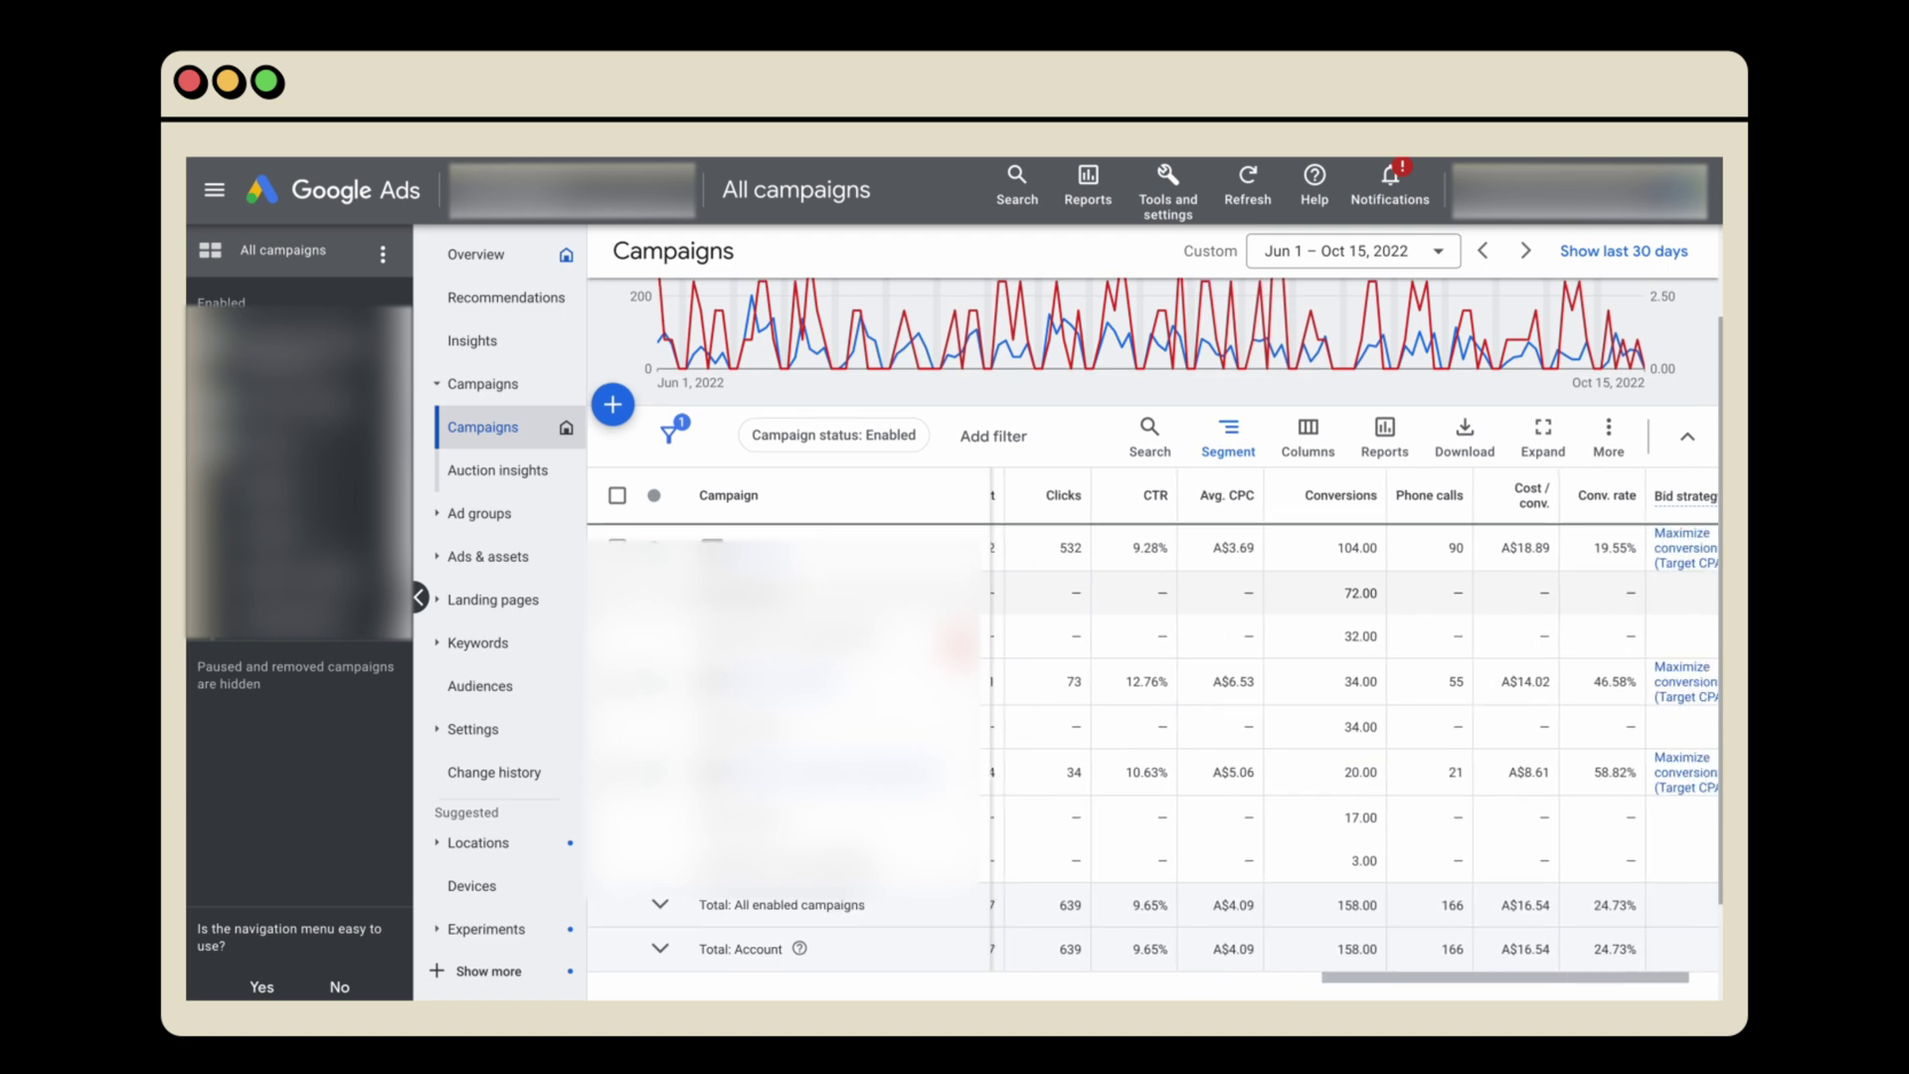
scroll(1352, 726, "left", 3)
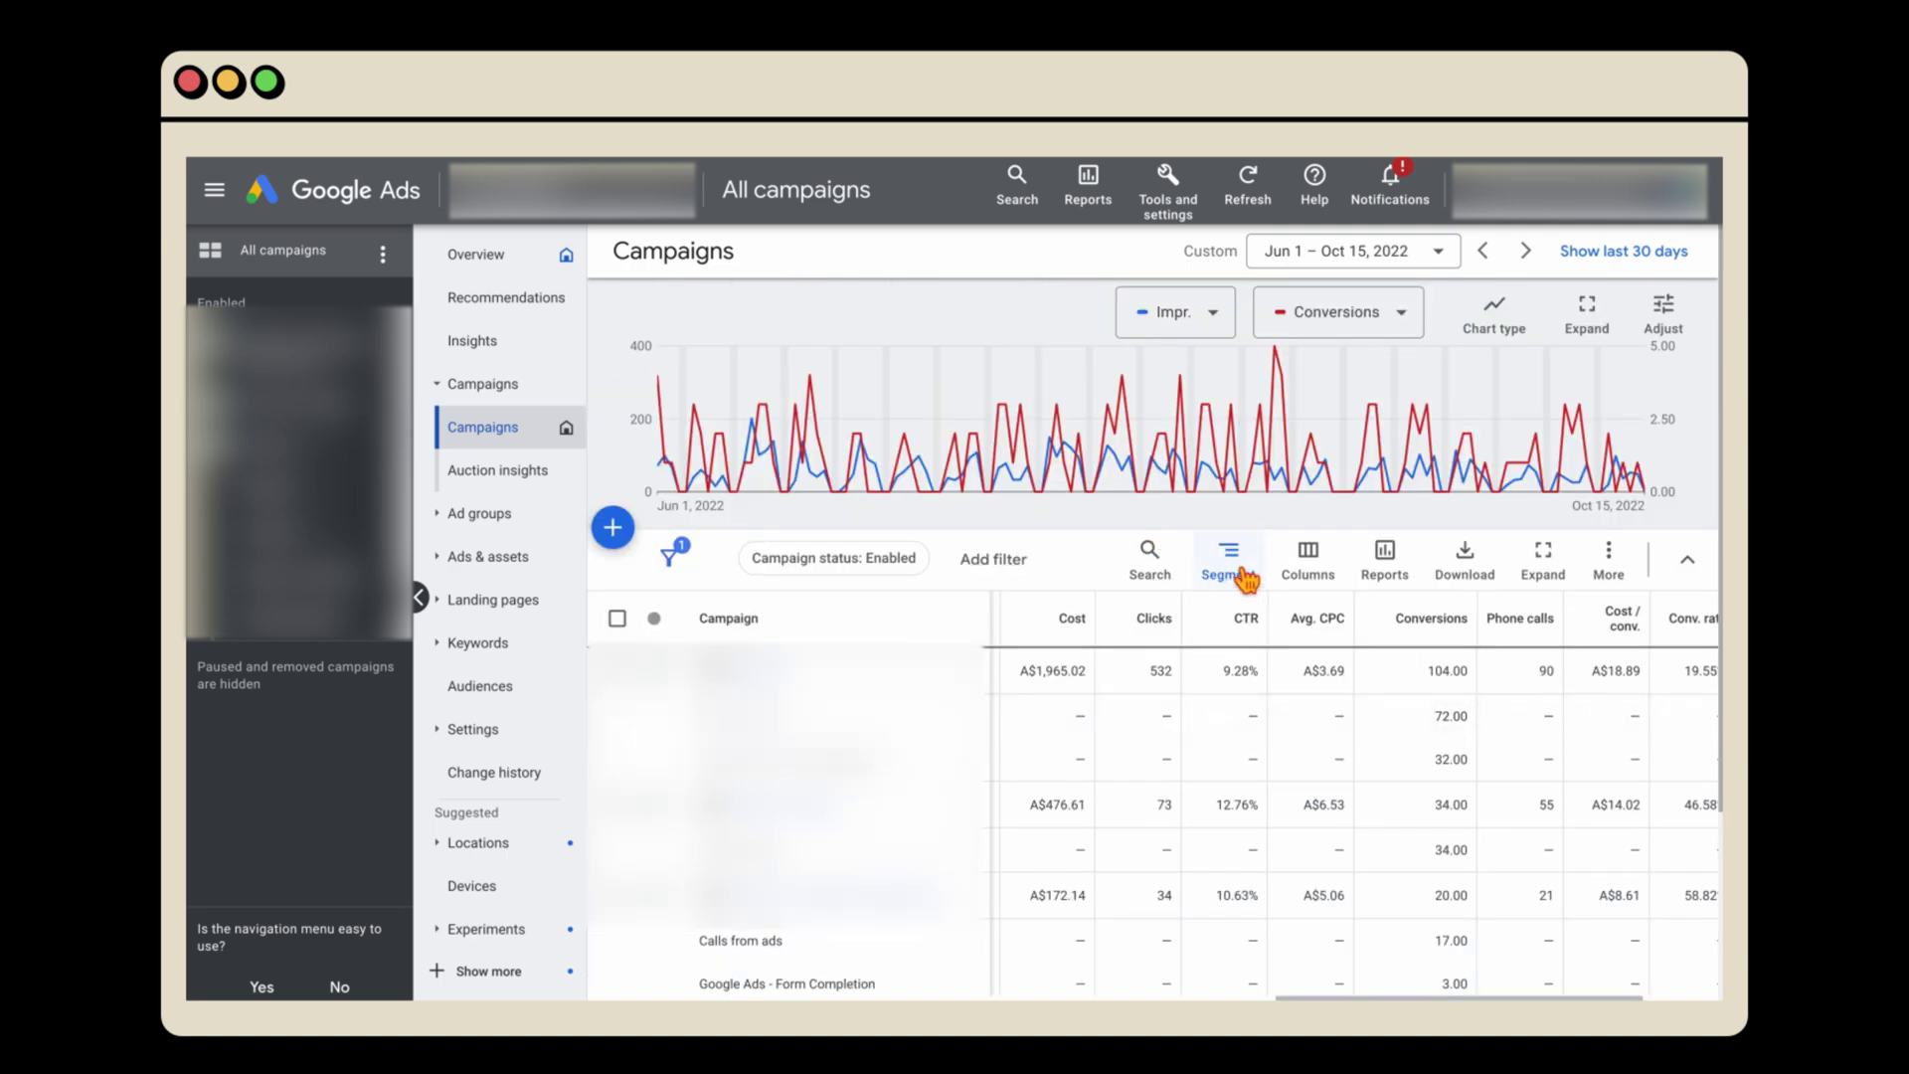
scroll(1313, 636, "right", 3)
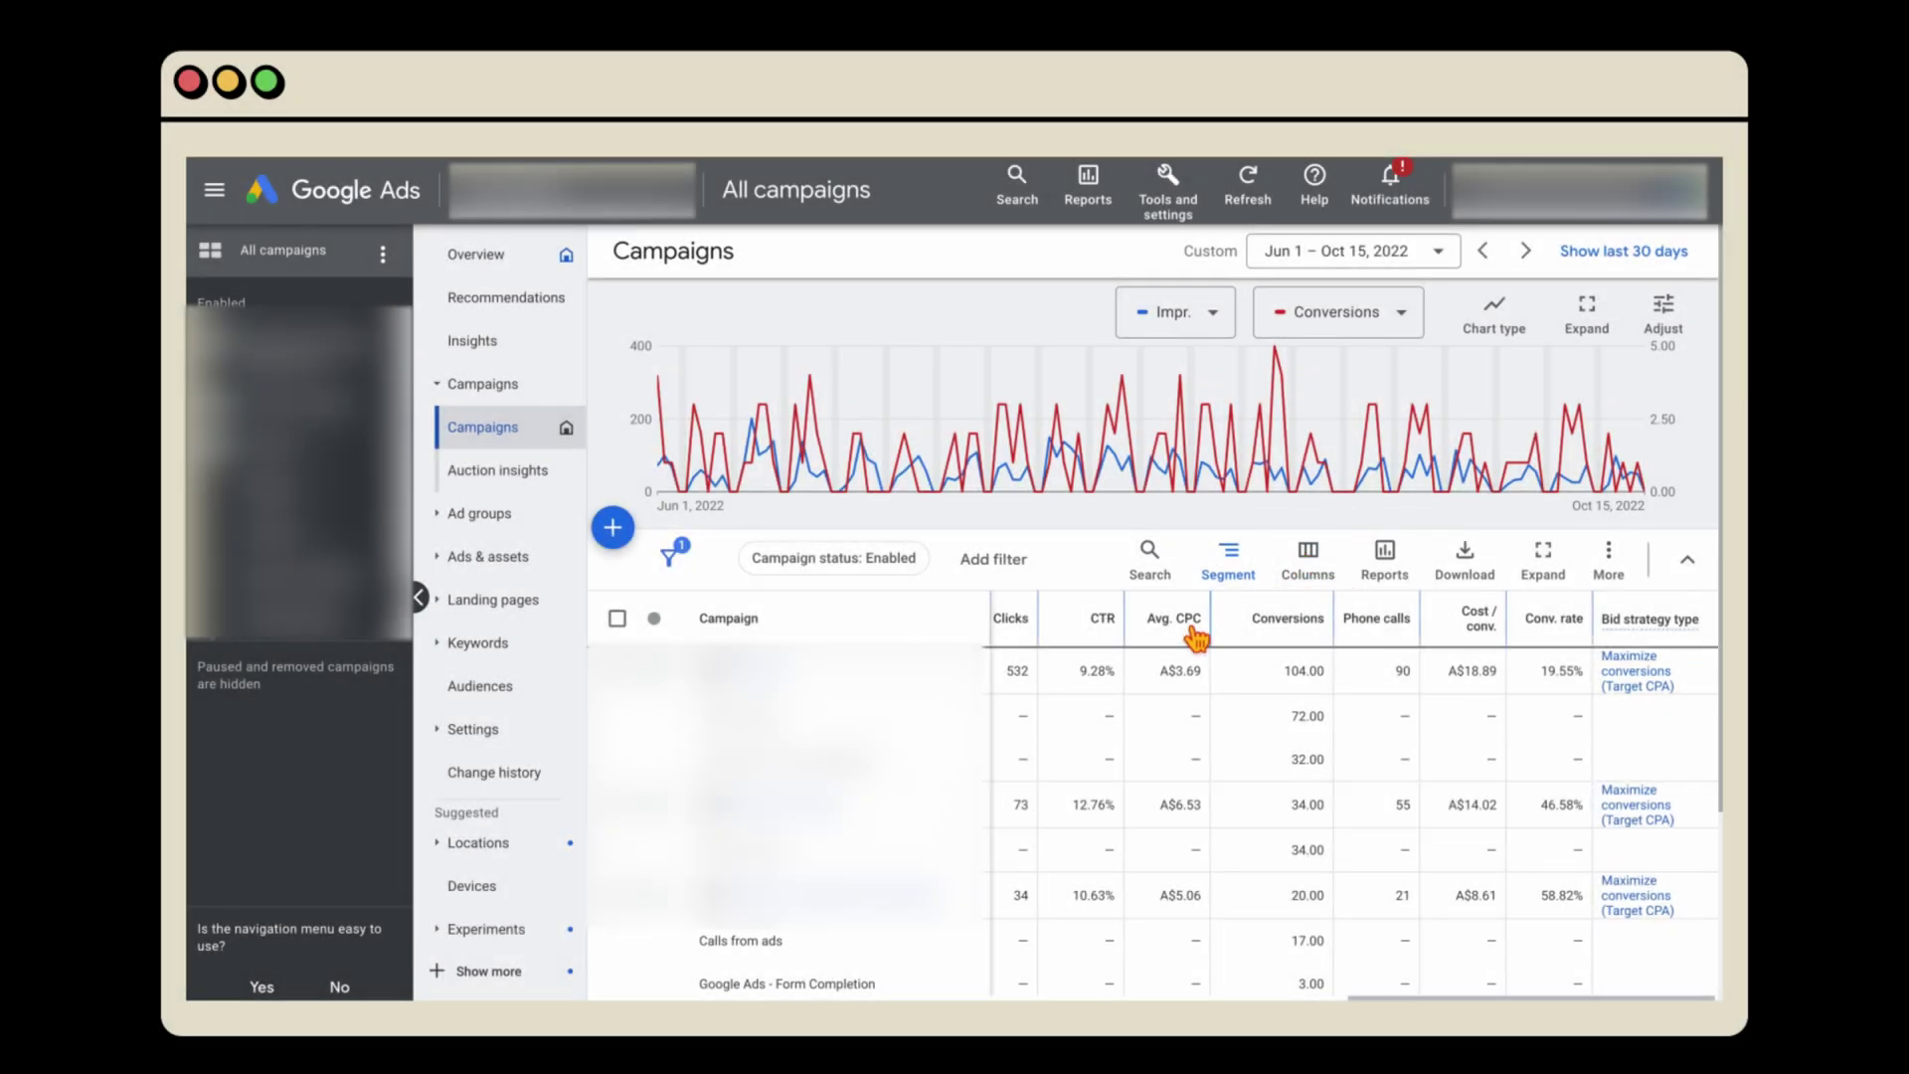
scroll(1198, 633, "left", 5)
scroll(1198, 634, "right", 2)
scroll(1197, 636, "right", 3)
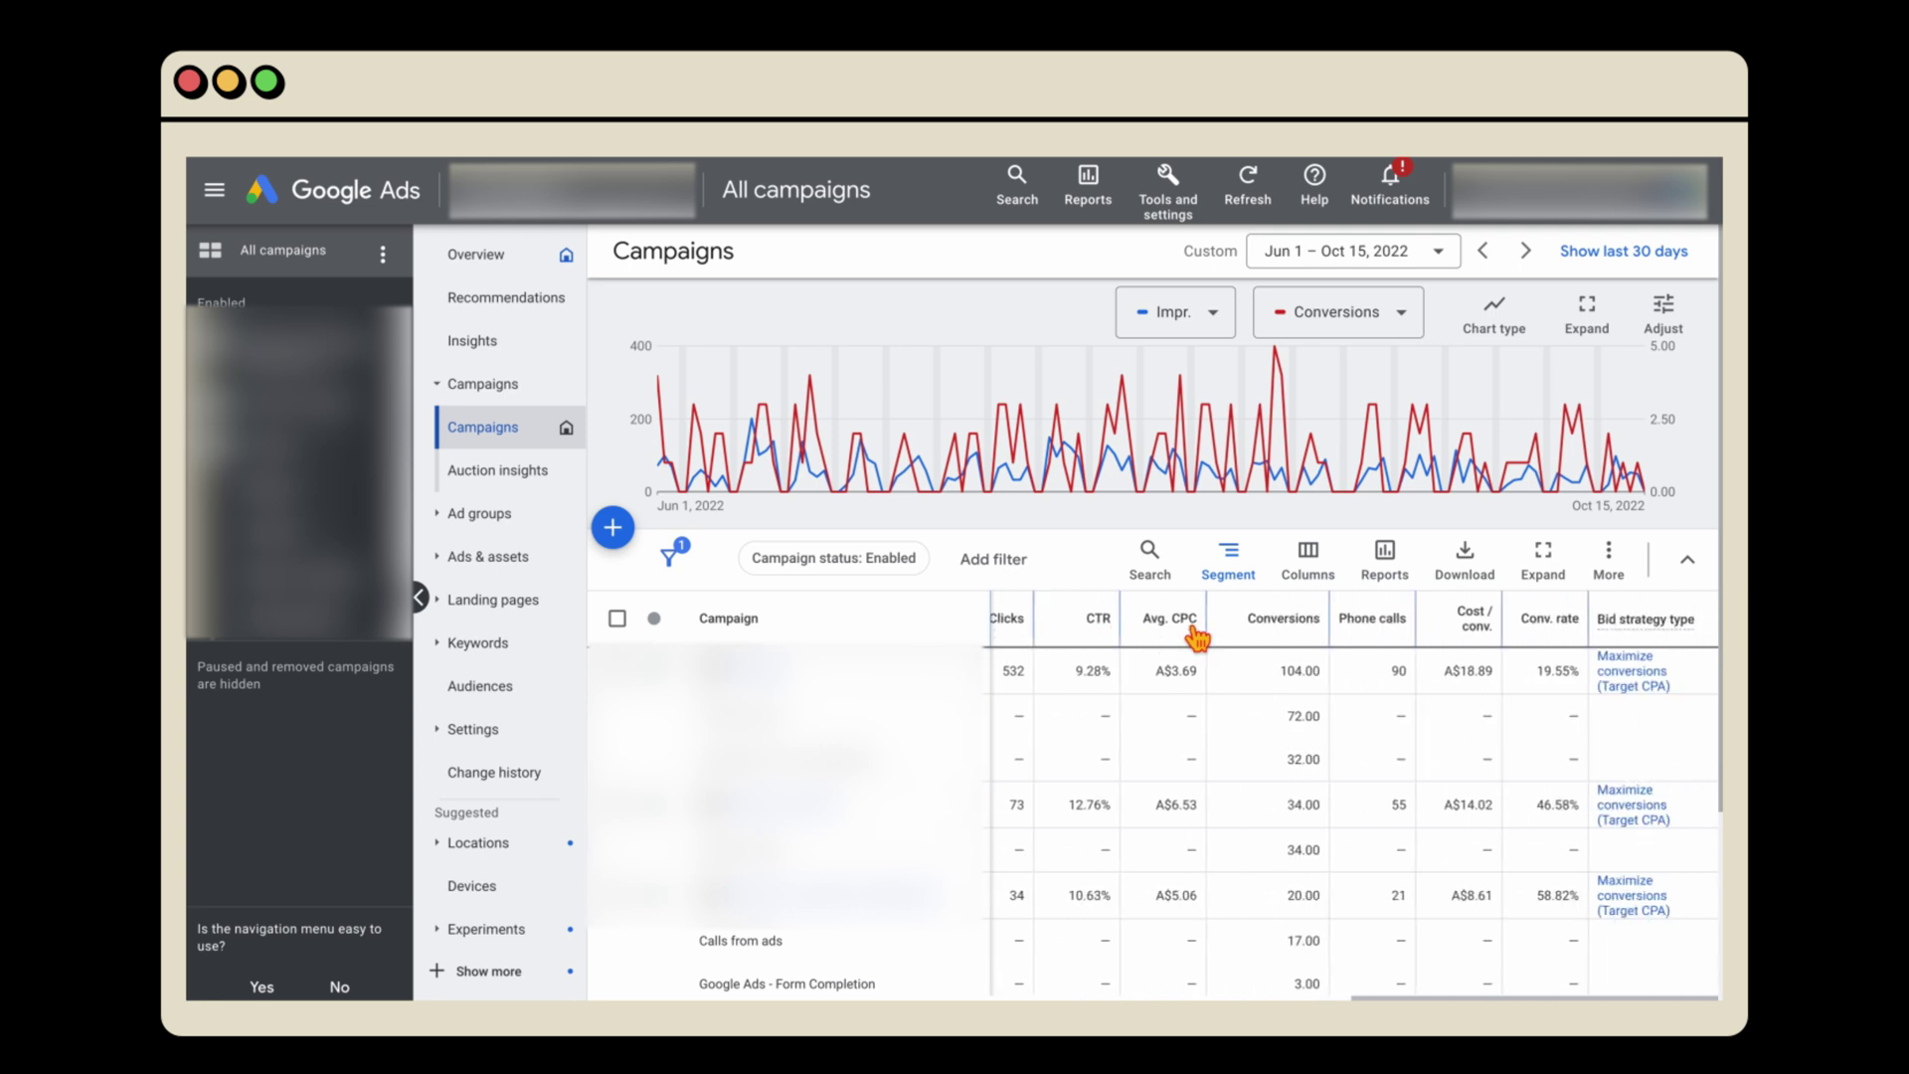
Add the Search impr. share and Search abs. top IS columns to the campaigns table's column selection
left_click(1311, 557)
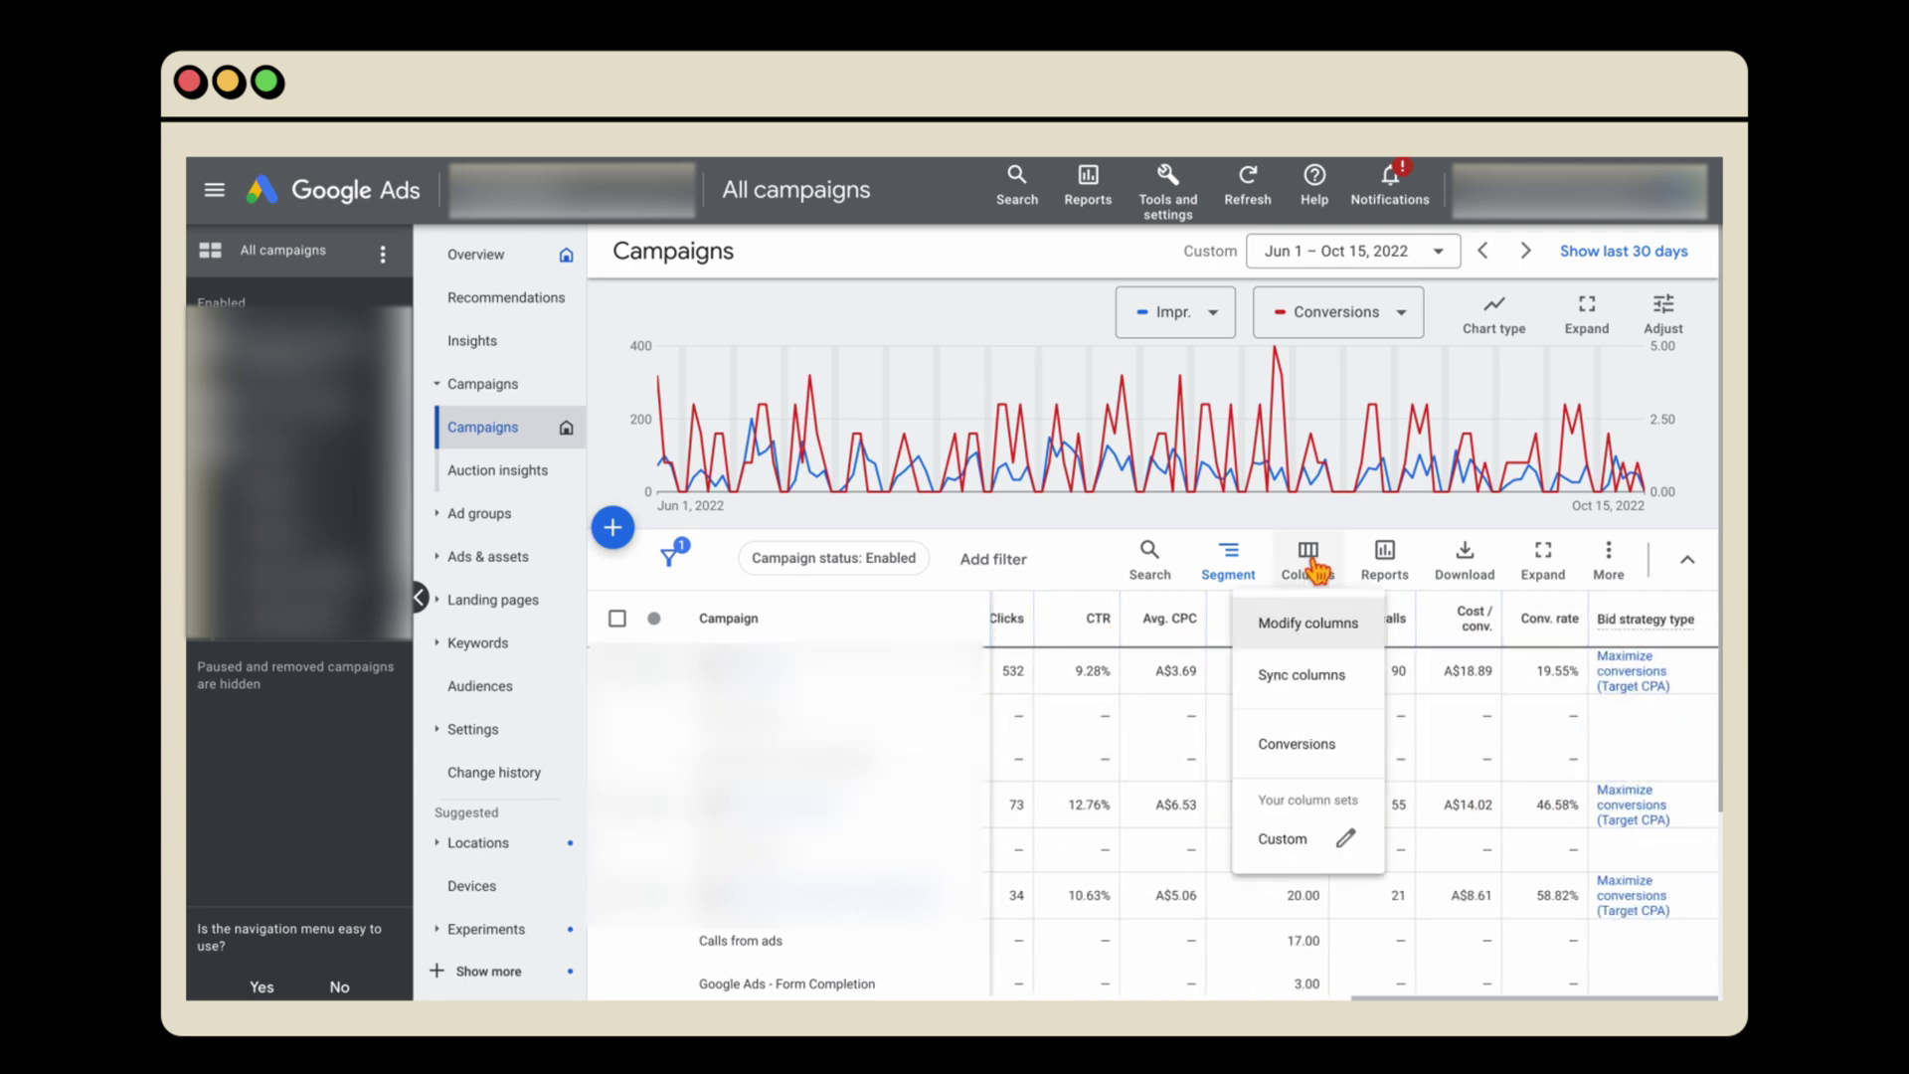
left_click(1309, 626)
scroll(1302, 634, "down", 3)
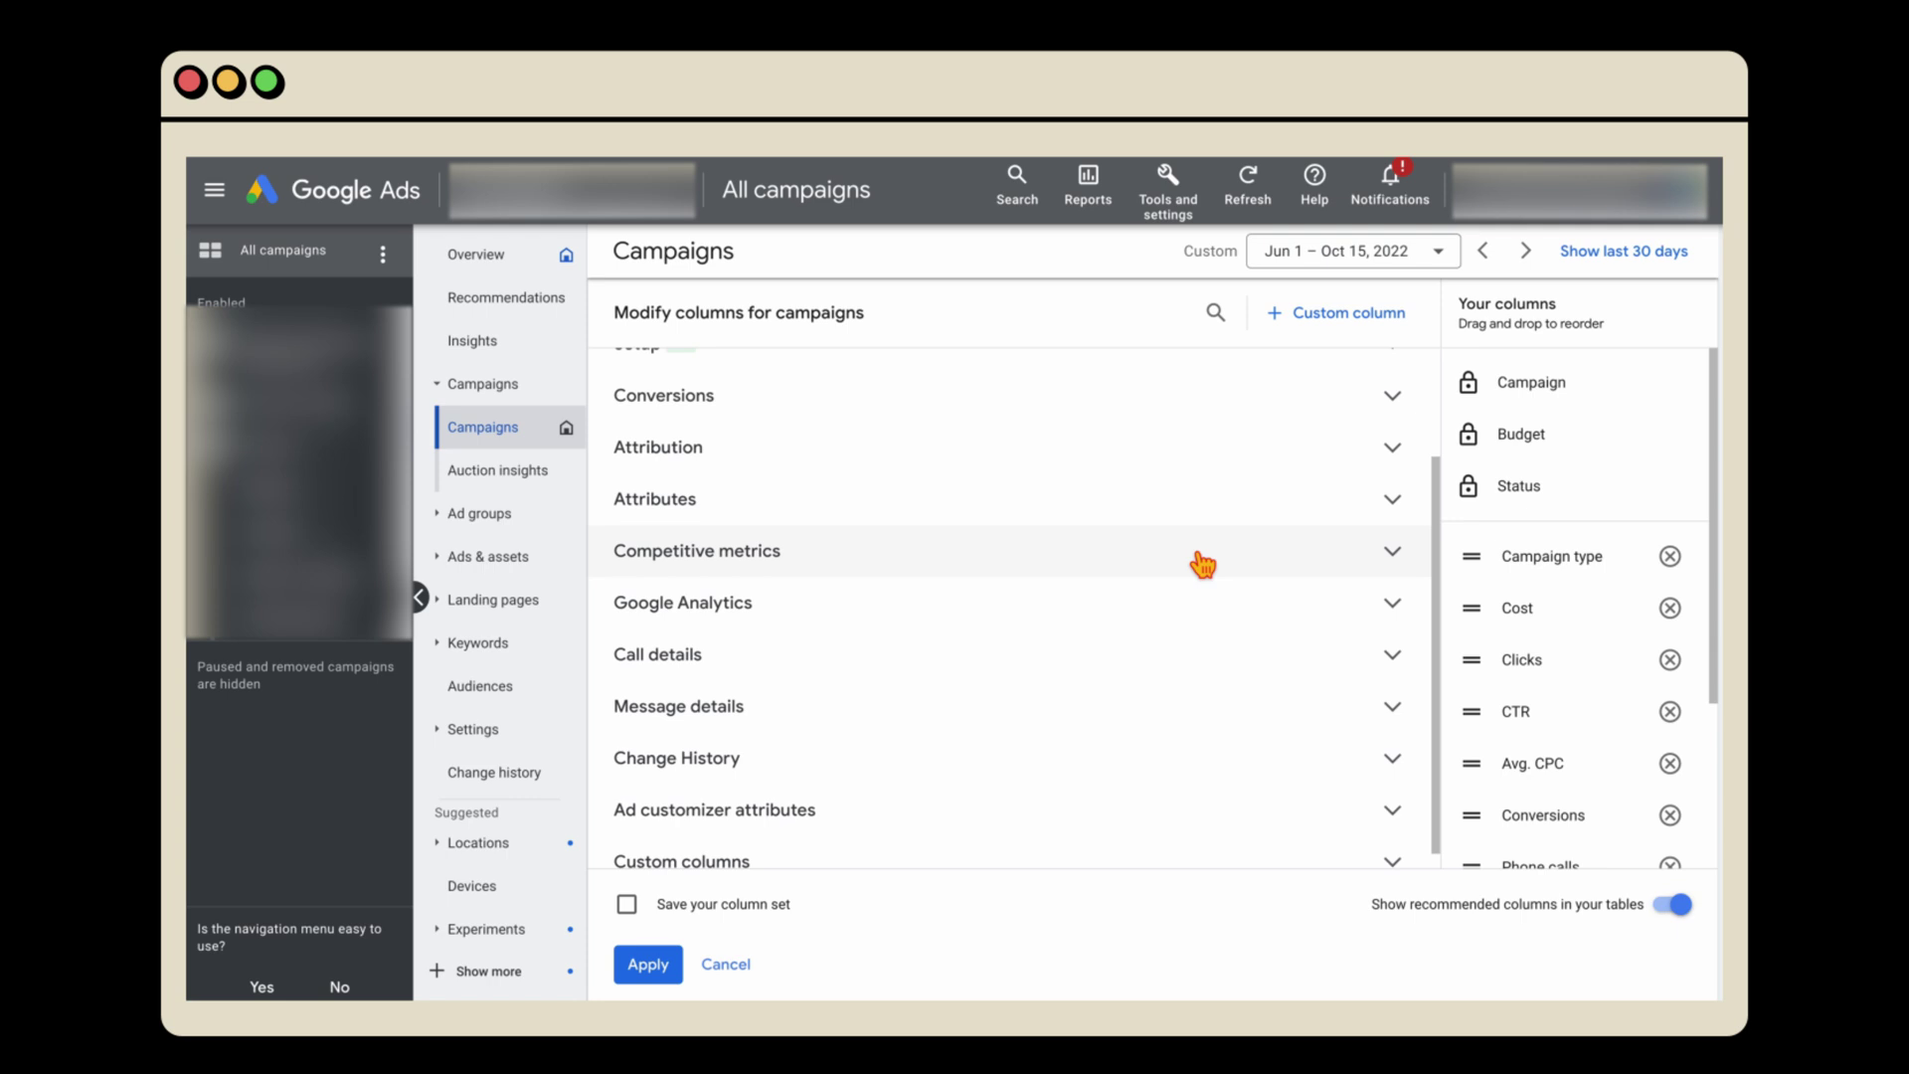
scroll(1227, 388, "up", 3)
left_click(1214, 313)
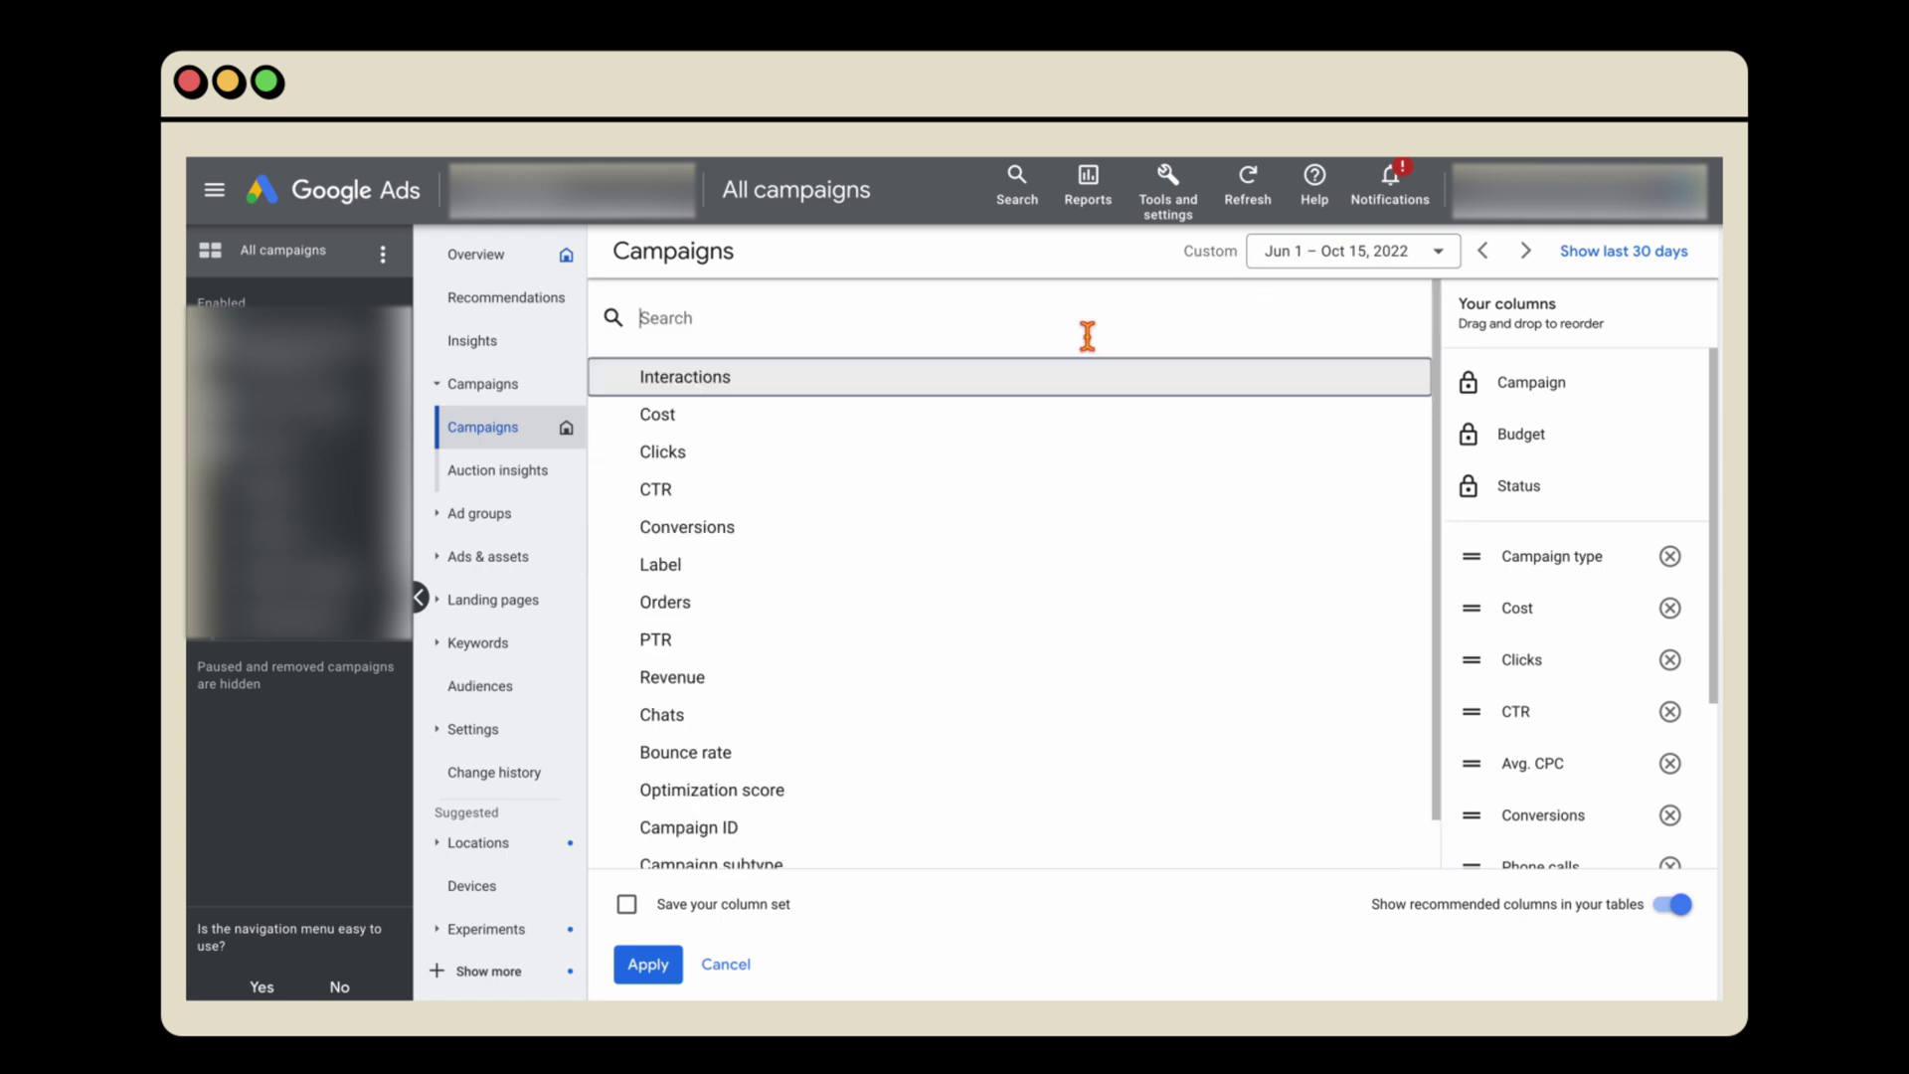
type("sear")
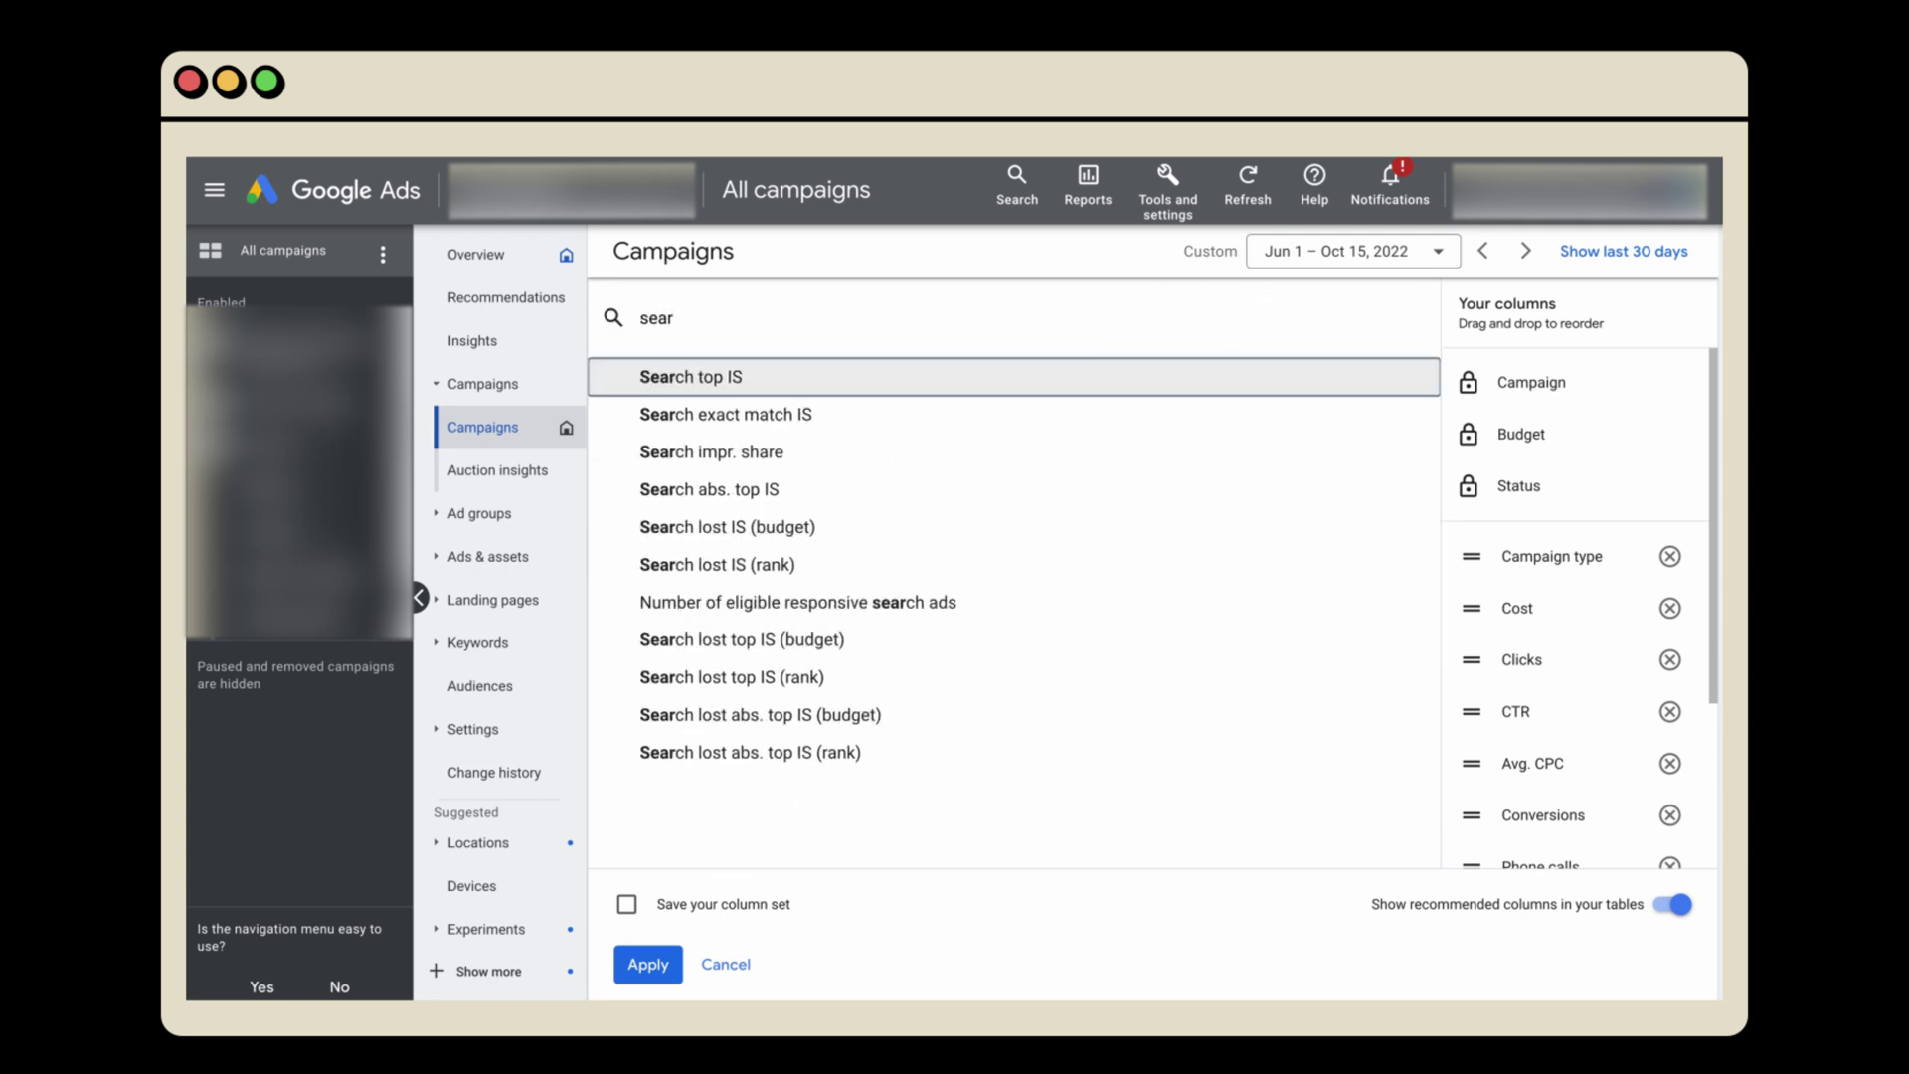
left_click(940, 448)
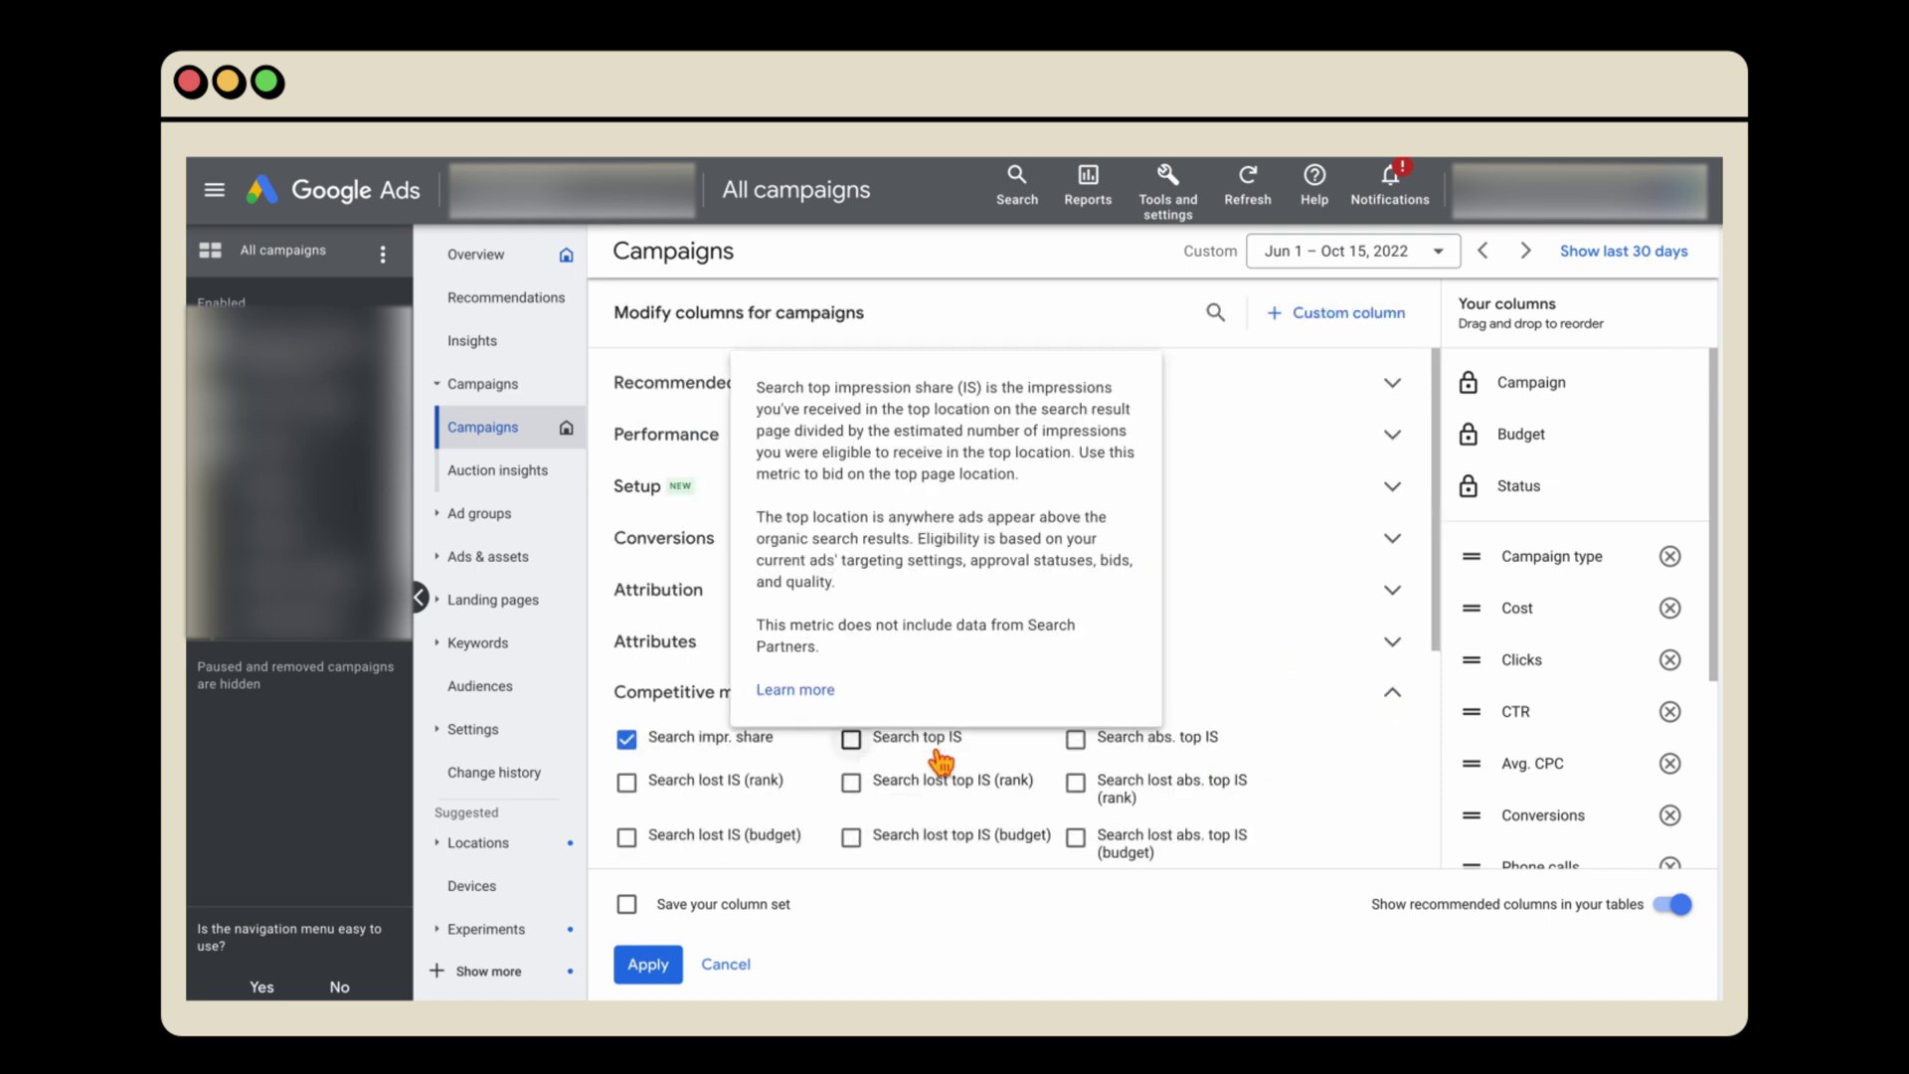
left_click(1106, 748)
Remove the Optimization score and Bid strategy type columns from the campaigns table's column selection
scroll(1536, 828, "down", 3)
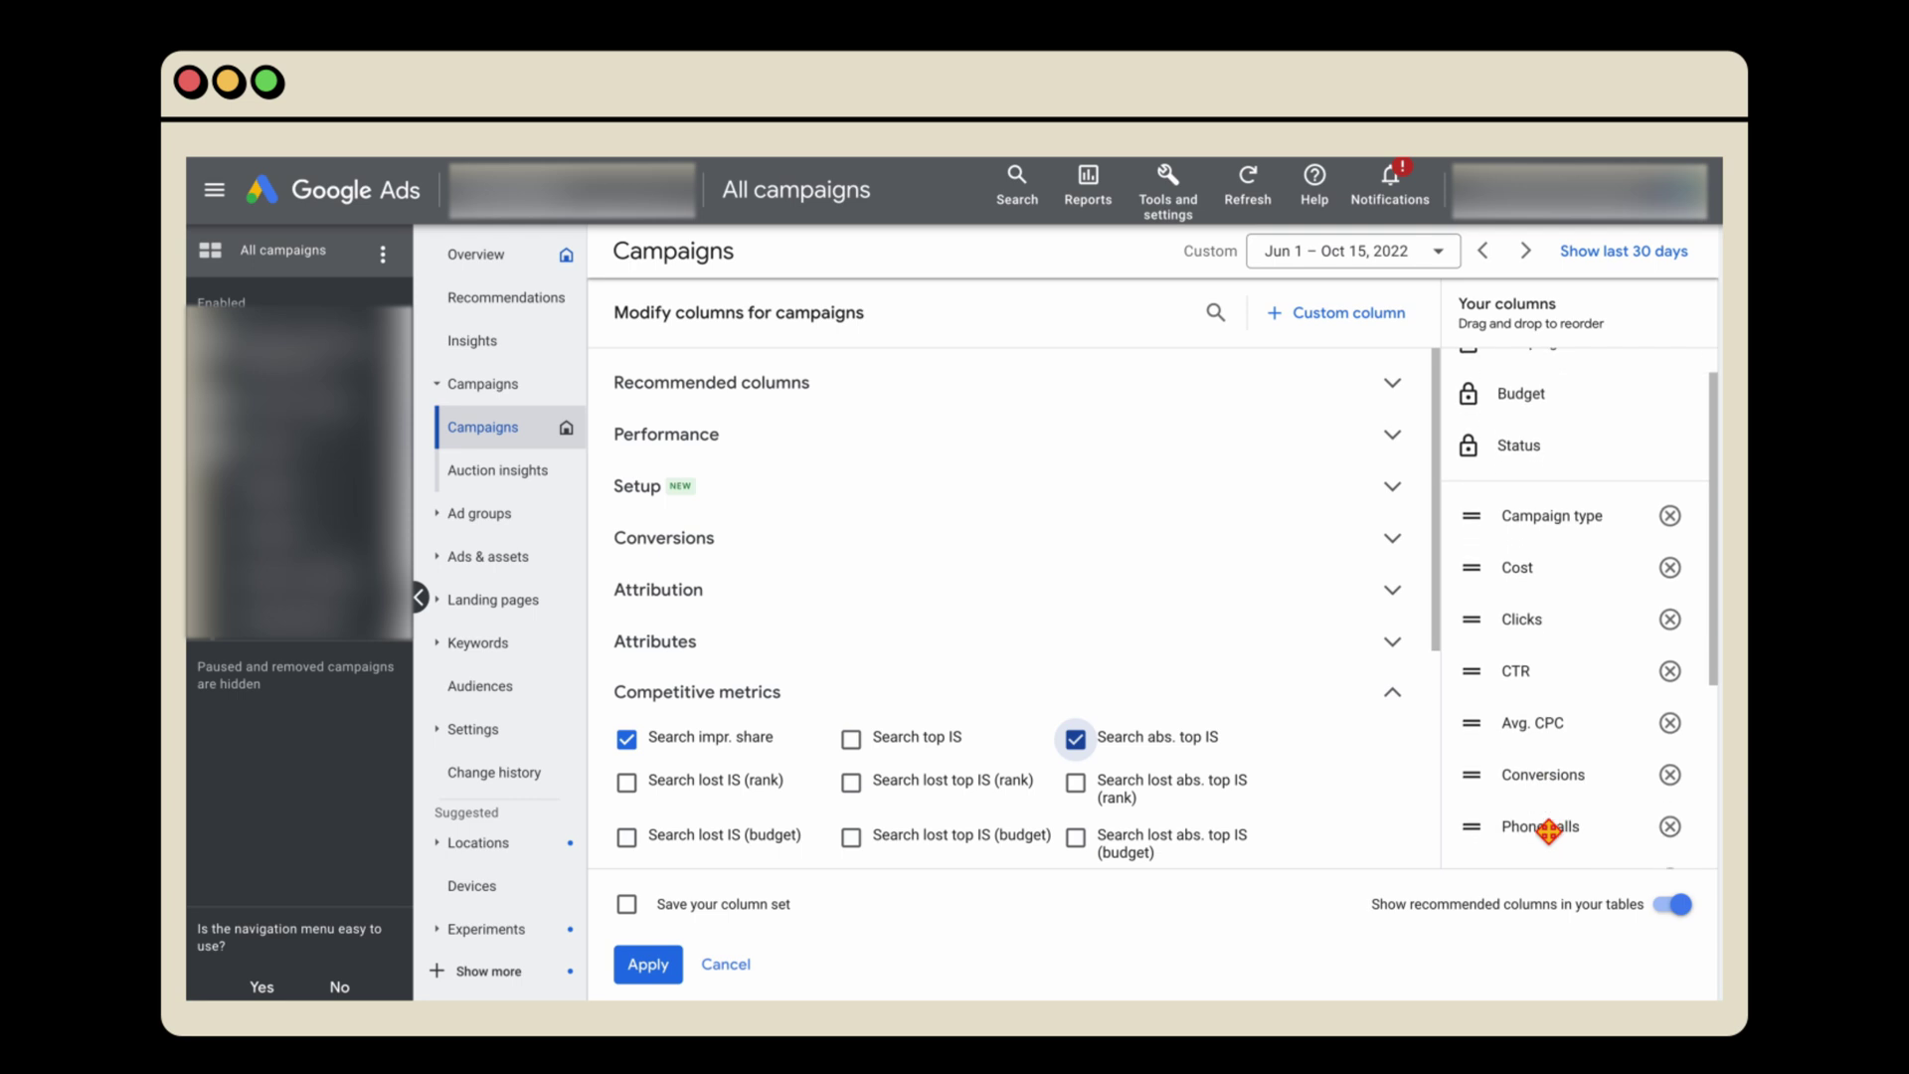
scroll(1549, 830, "down", 2)
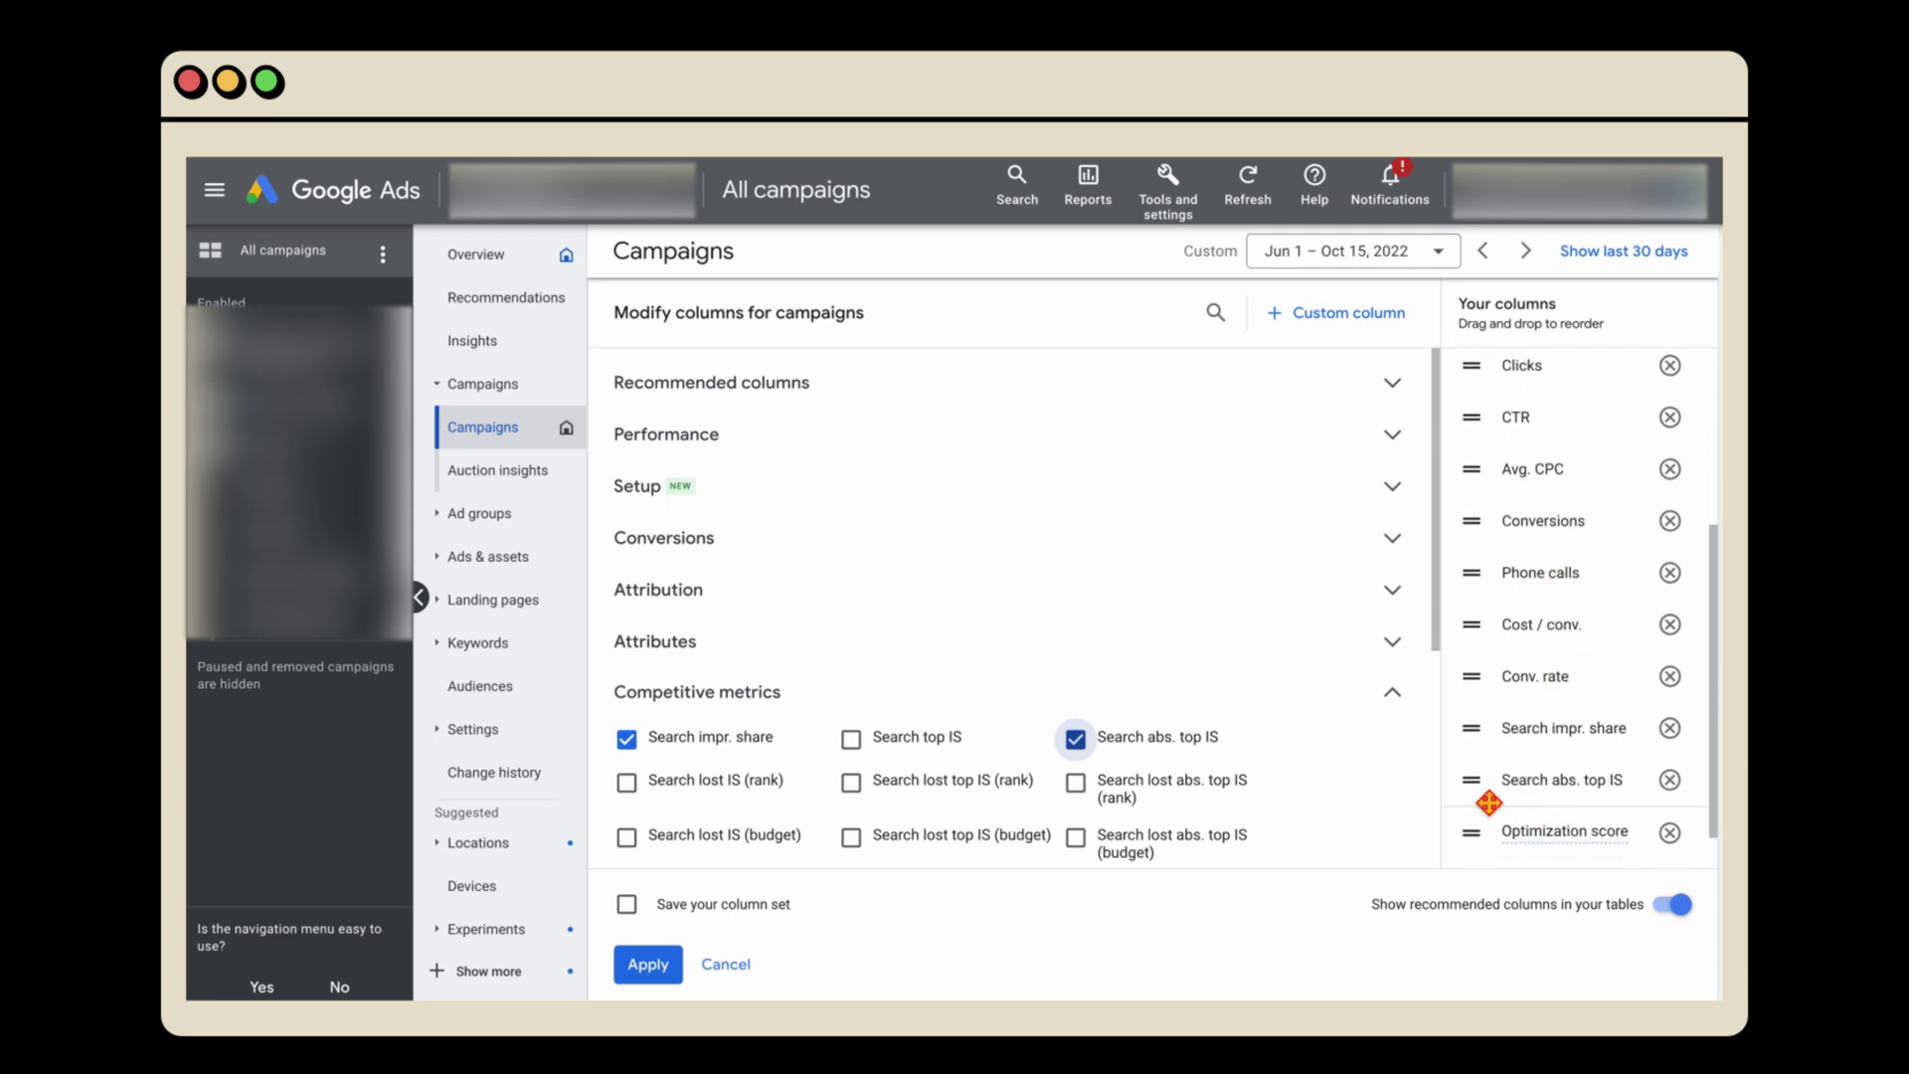
scroll(1475, 779, "up", 1)
scroll(1611, 839, "down", 1)
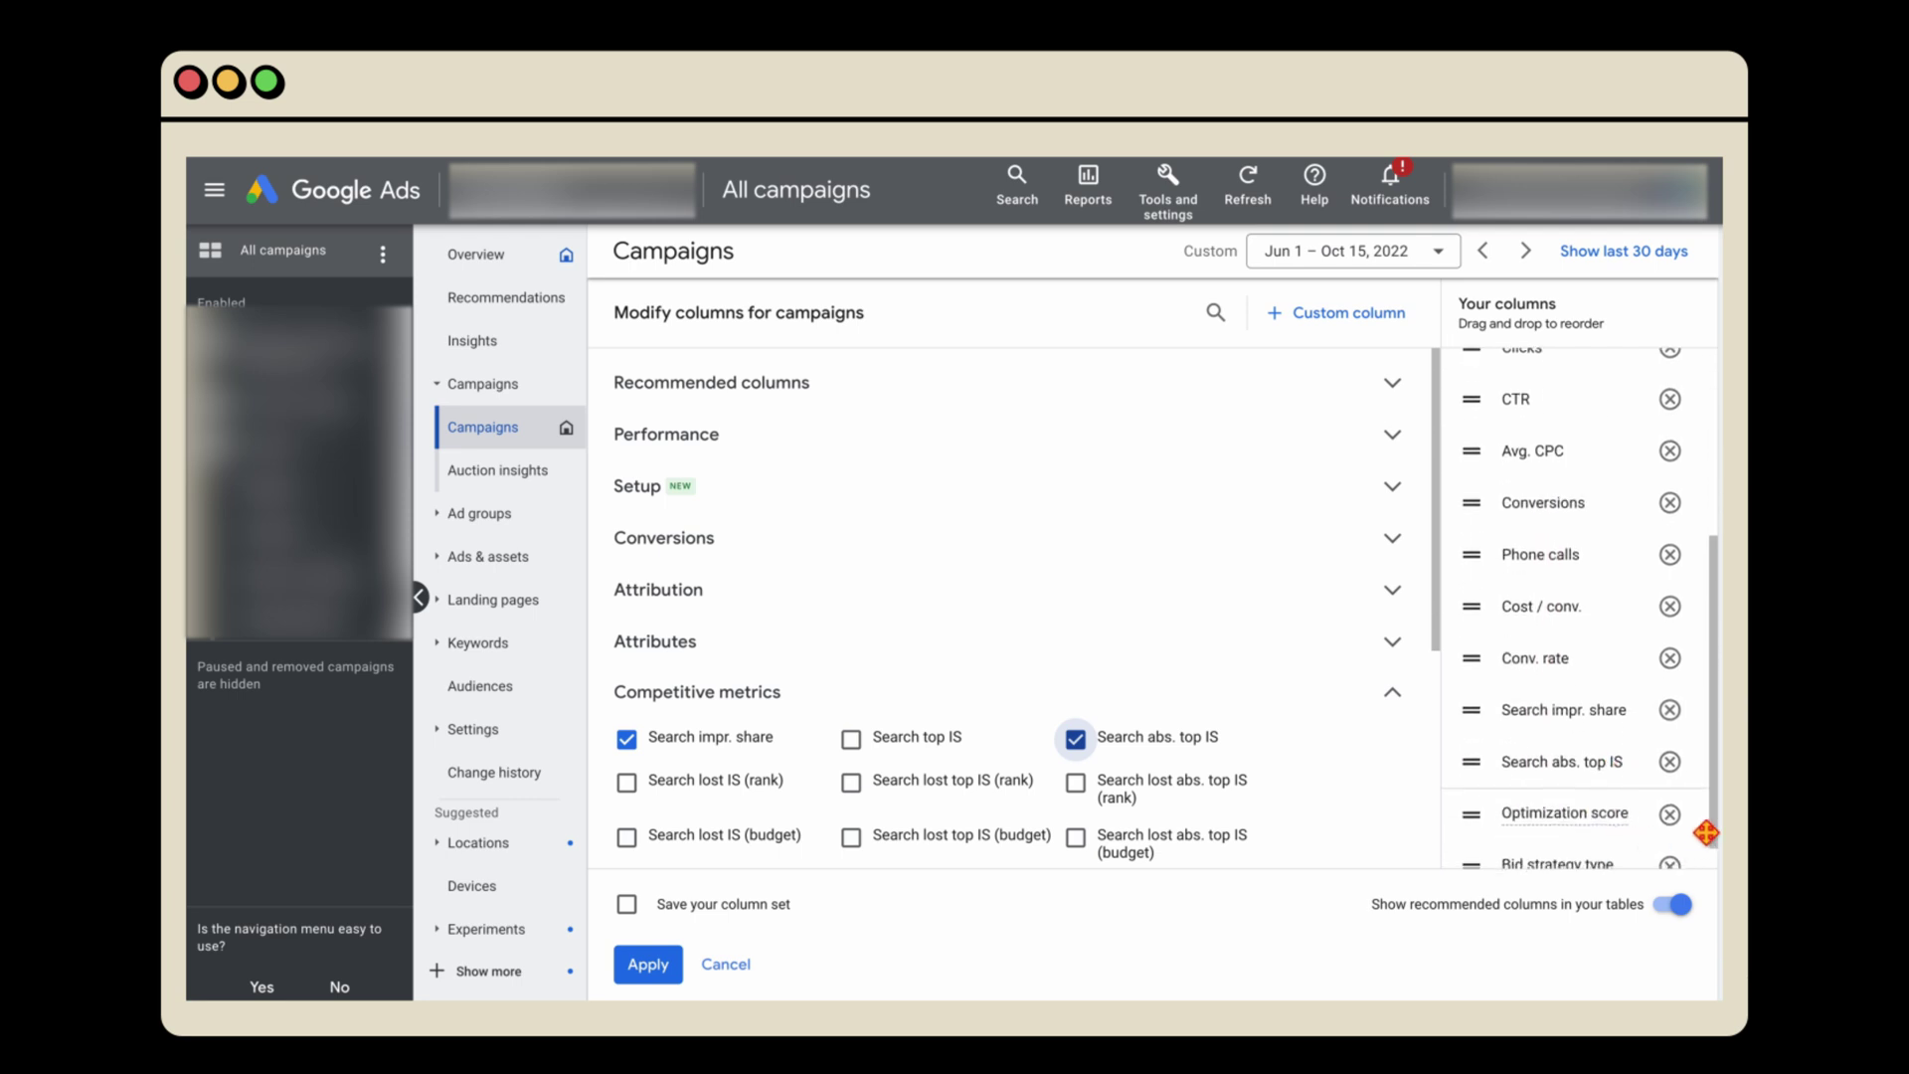
left_click(1672, 814)
left_click(1672, 829)
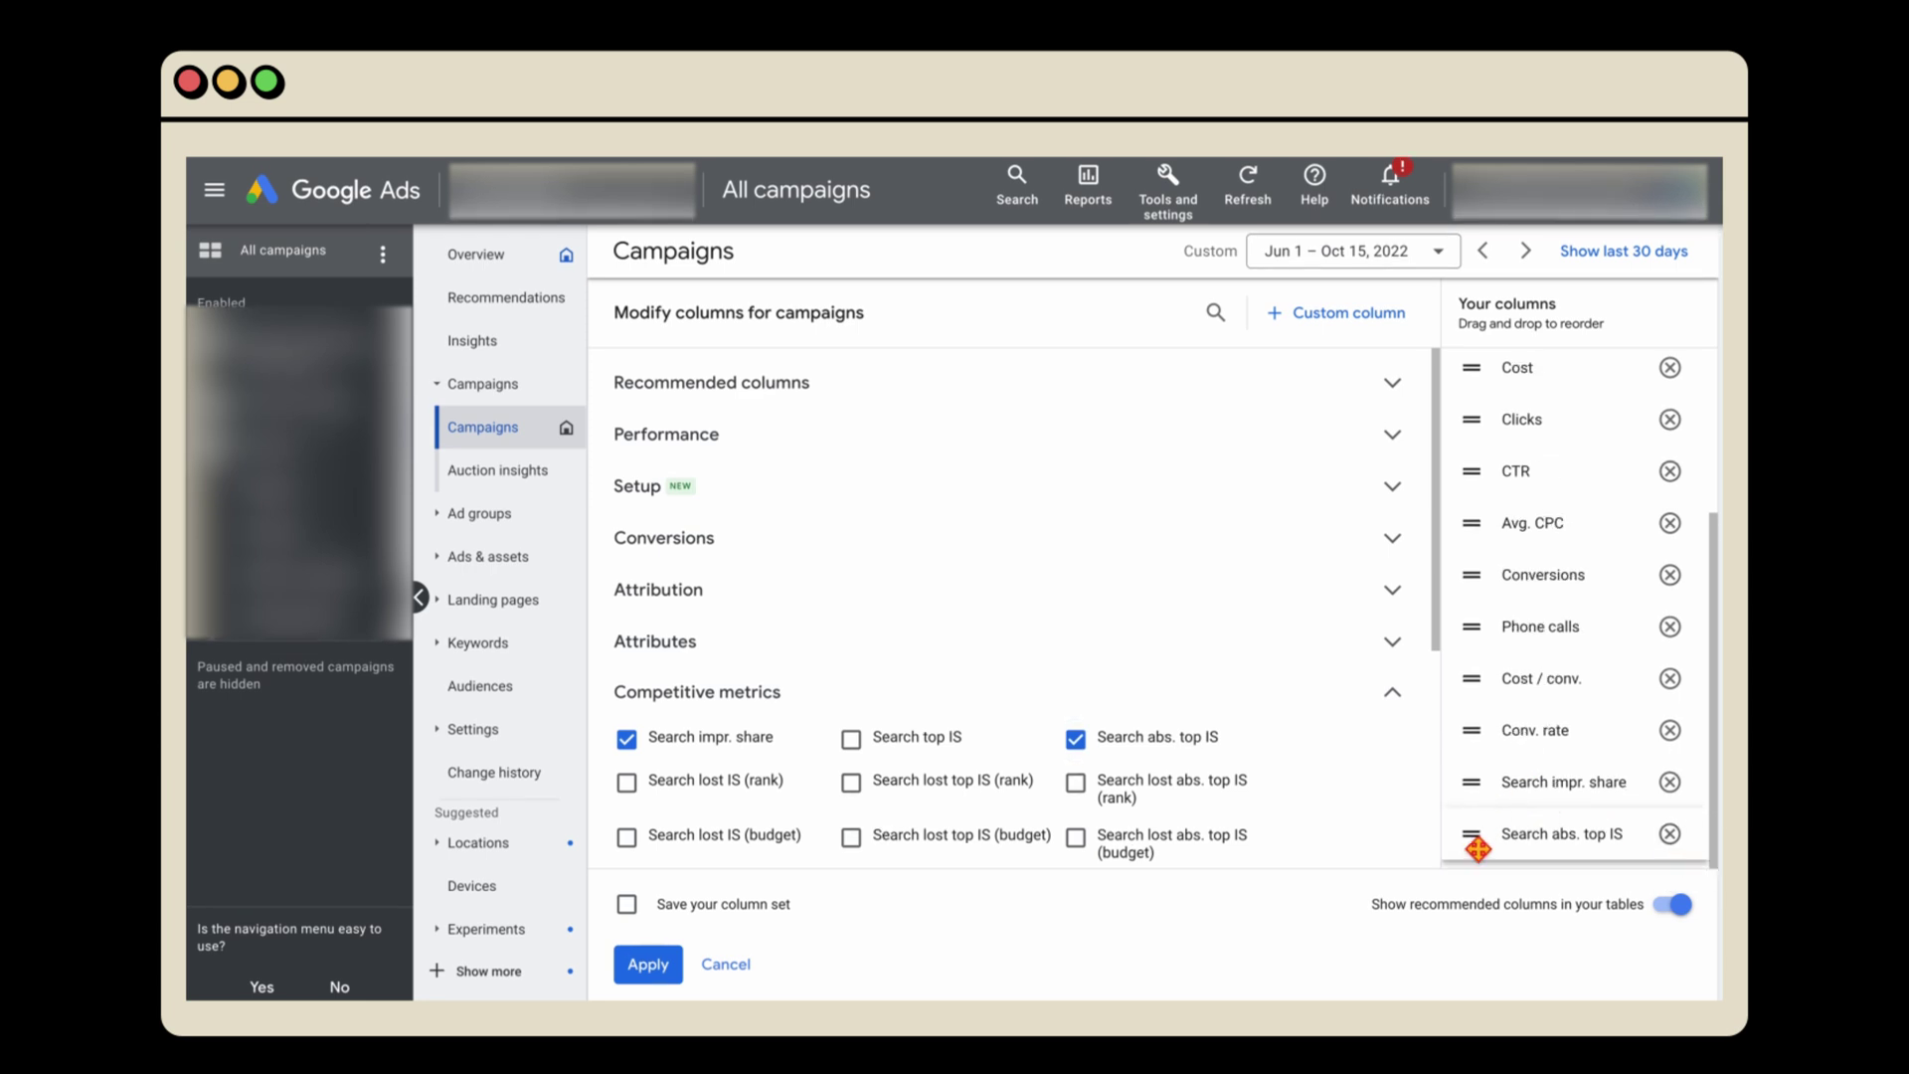
Move Search impr. share and Search abs. top IS between Cost and Clicks, and apply the column changes
left_click_drag(1475, 845, 1479, 447)
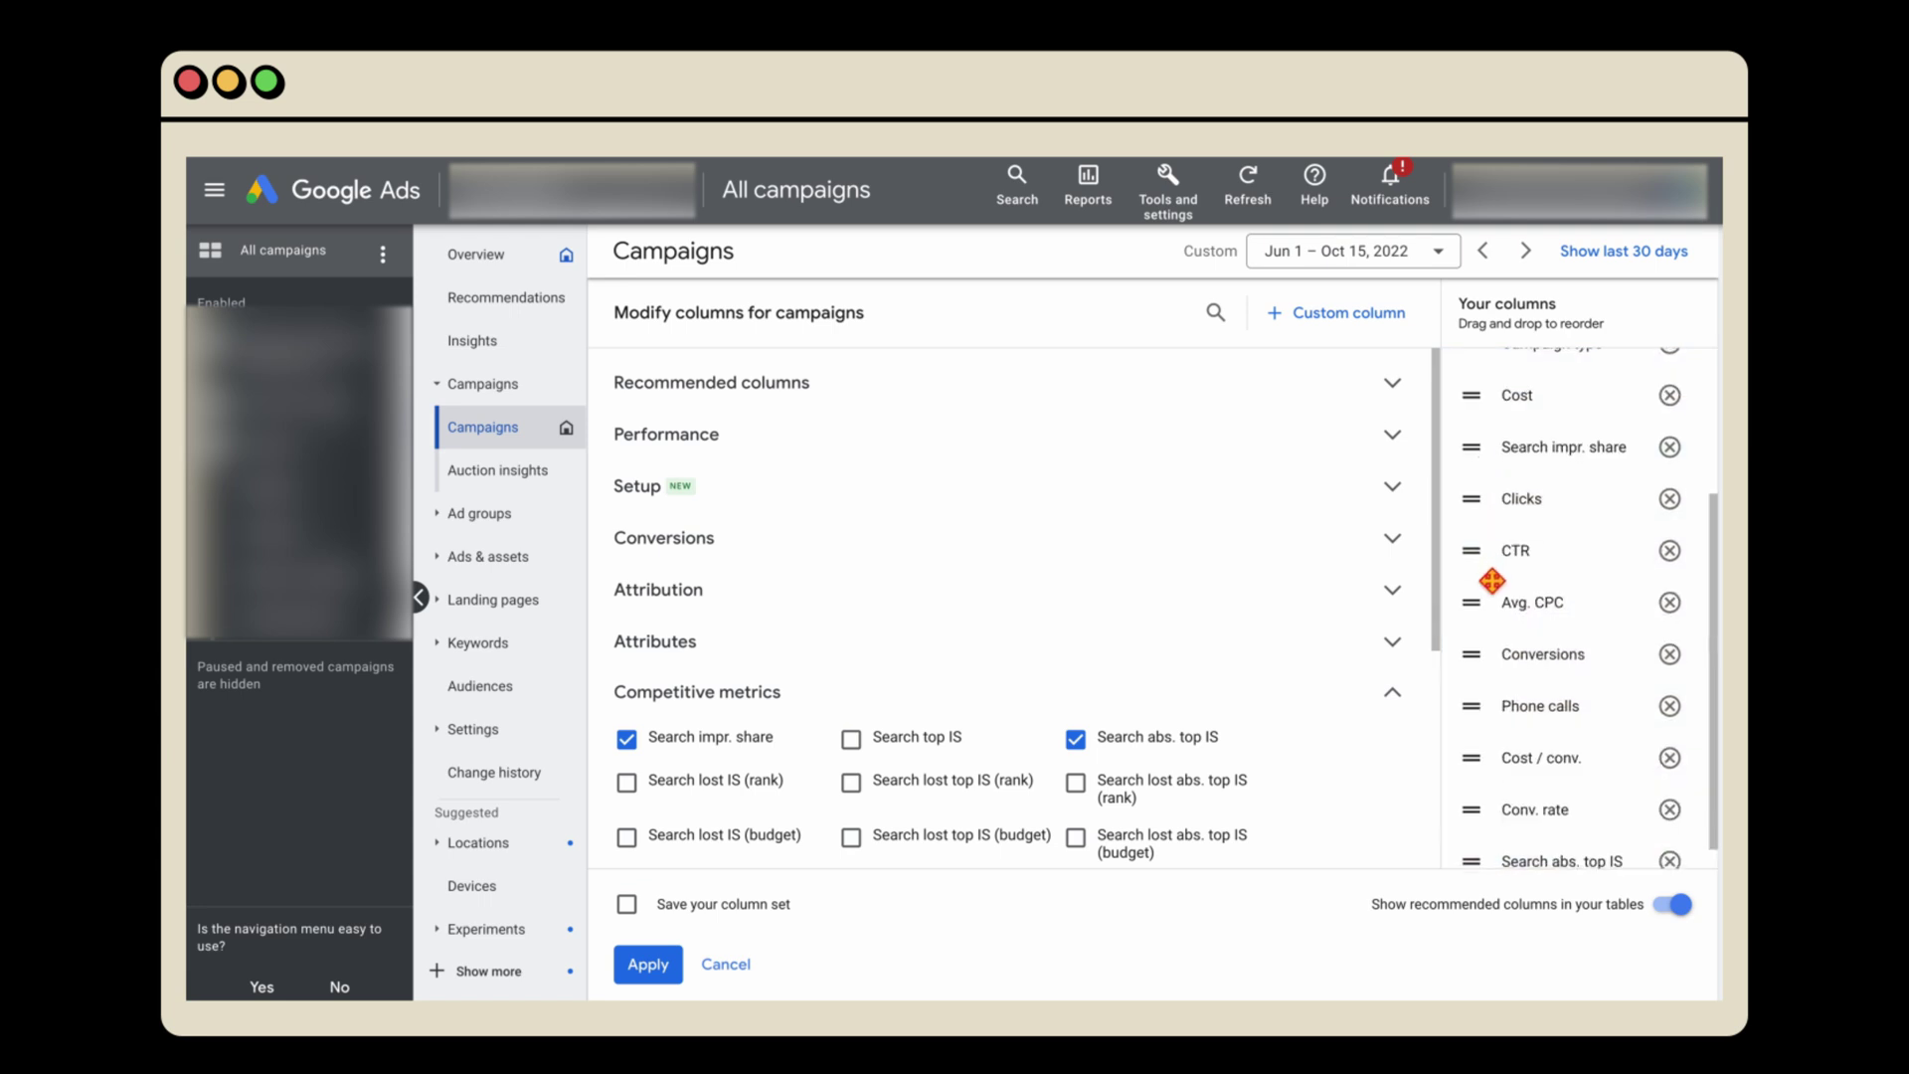
left_click_drag(1487, 829, 1479, 471)
left_click(654, 967)
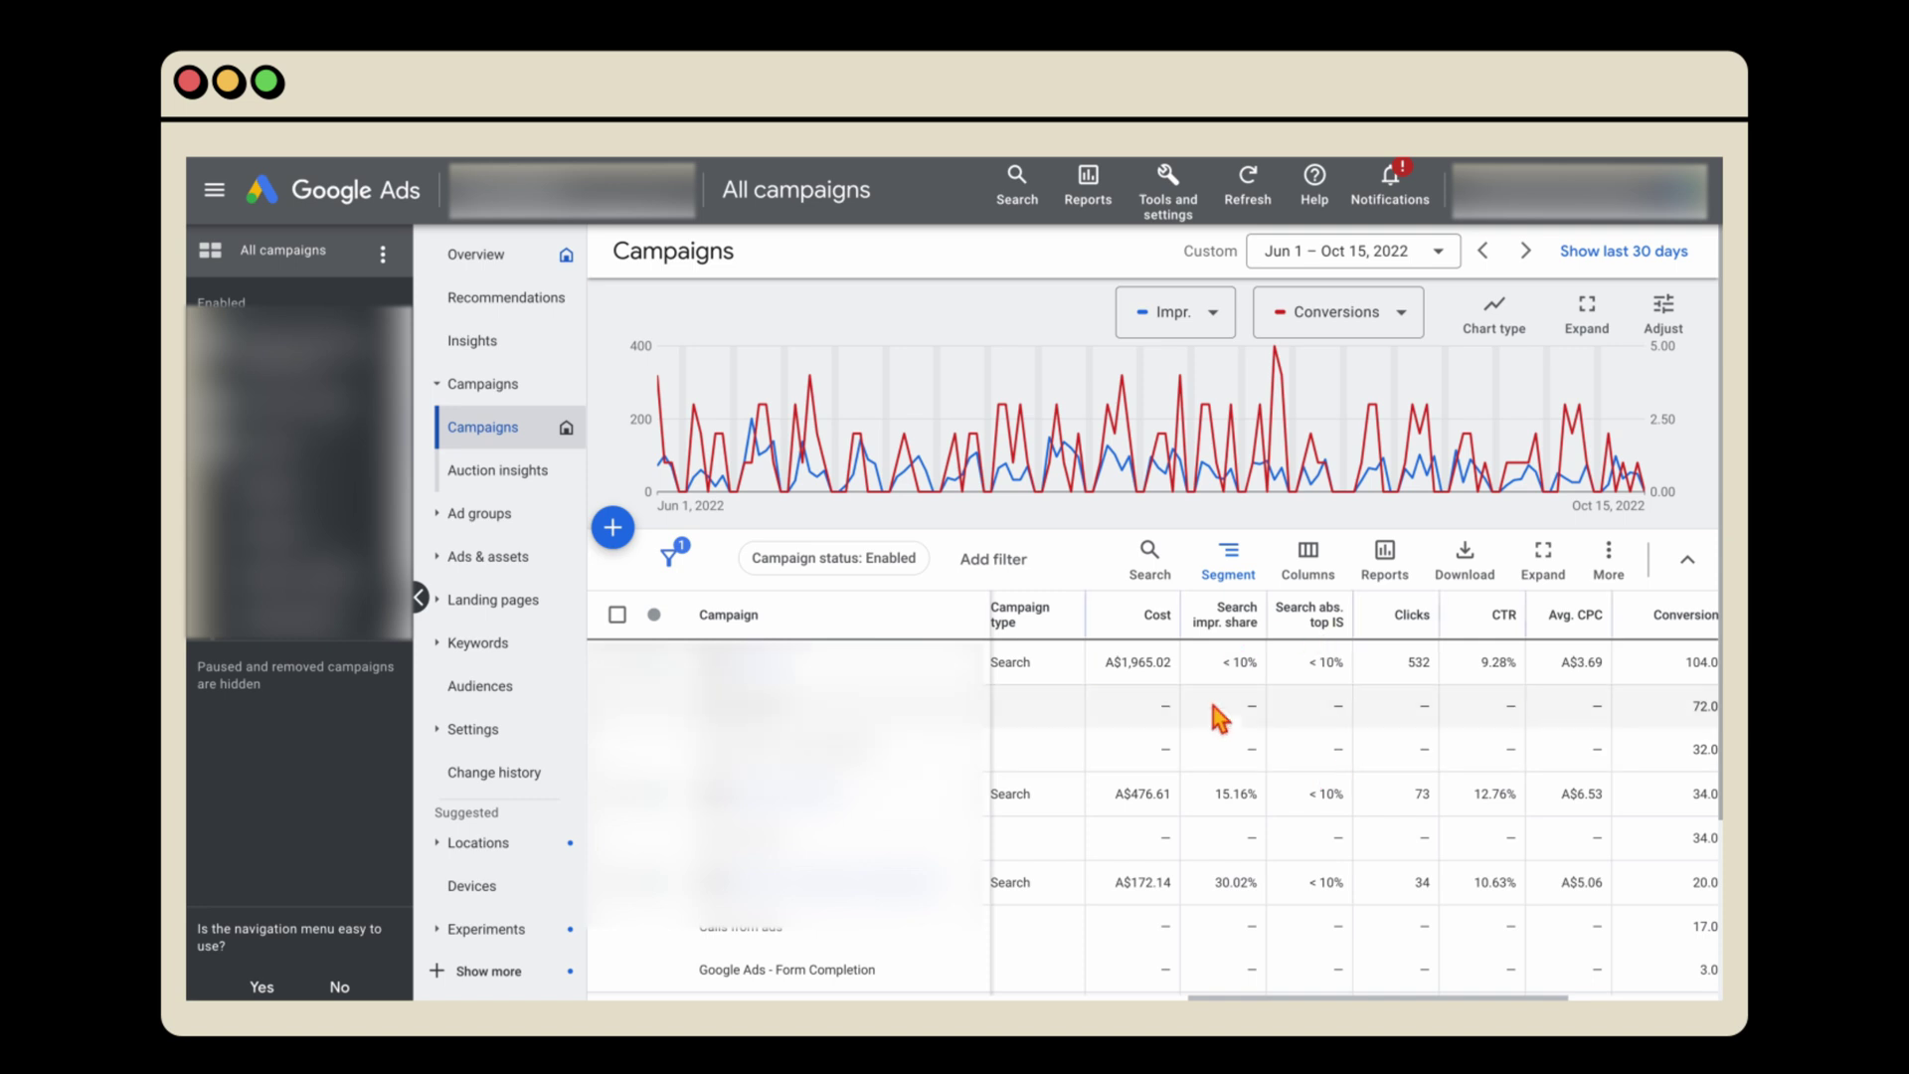
Return to the account overview and open the Assets page under Ads & assets
left_click(495, 262)
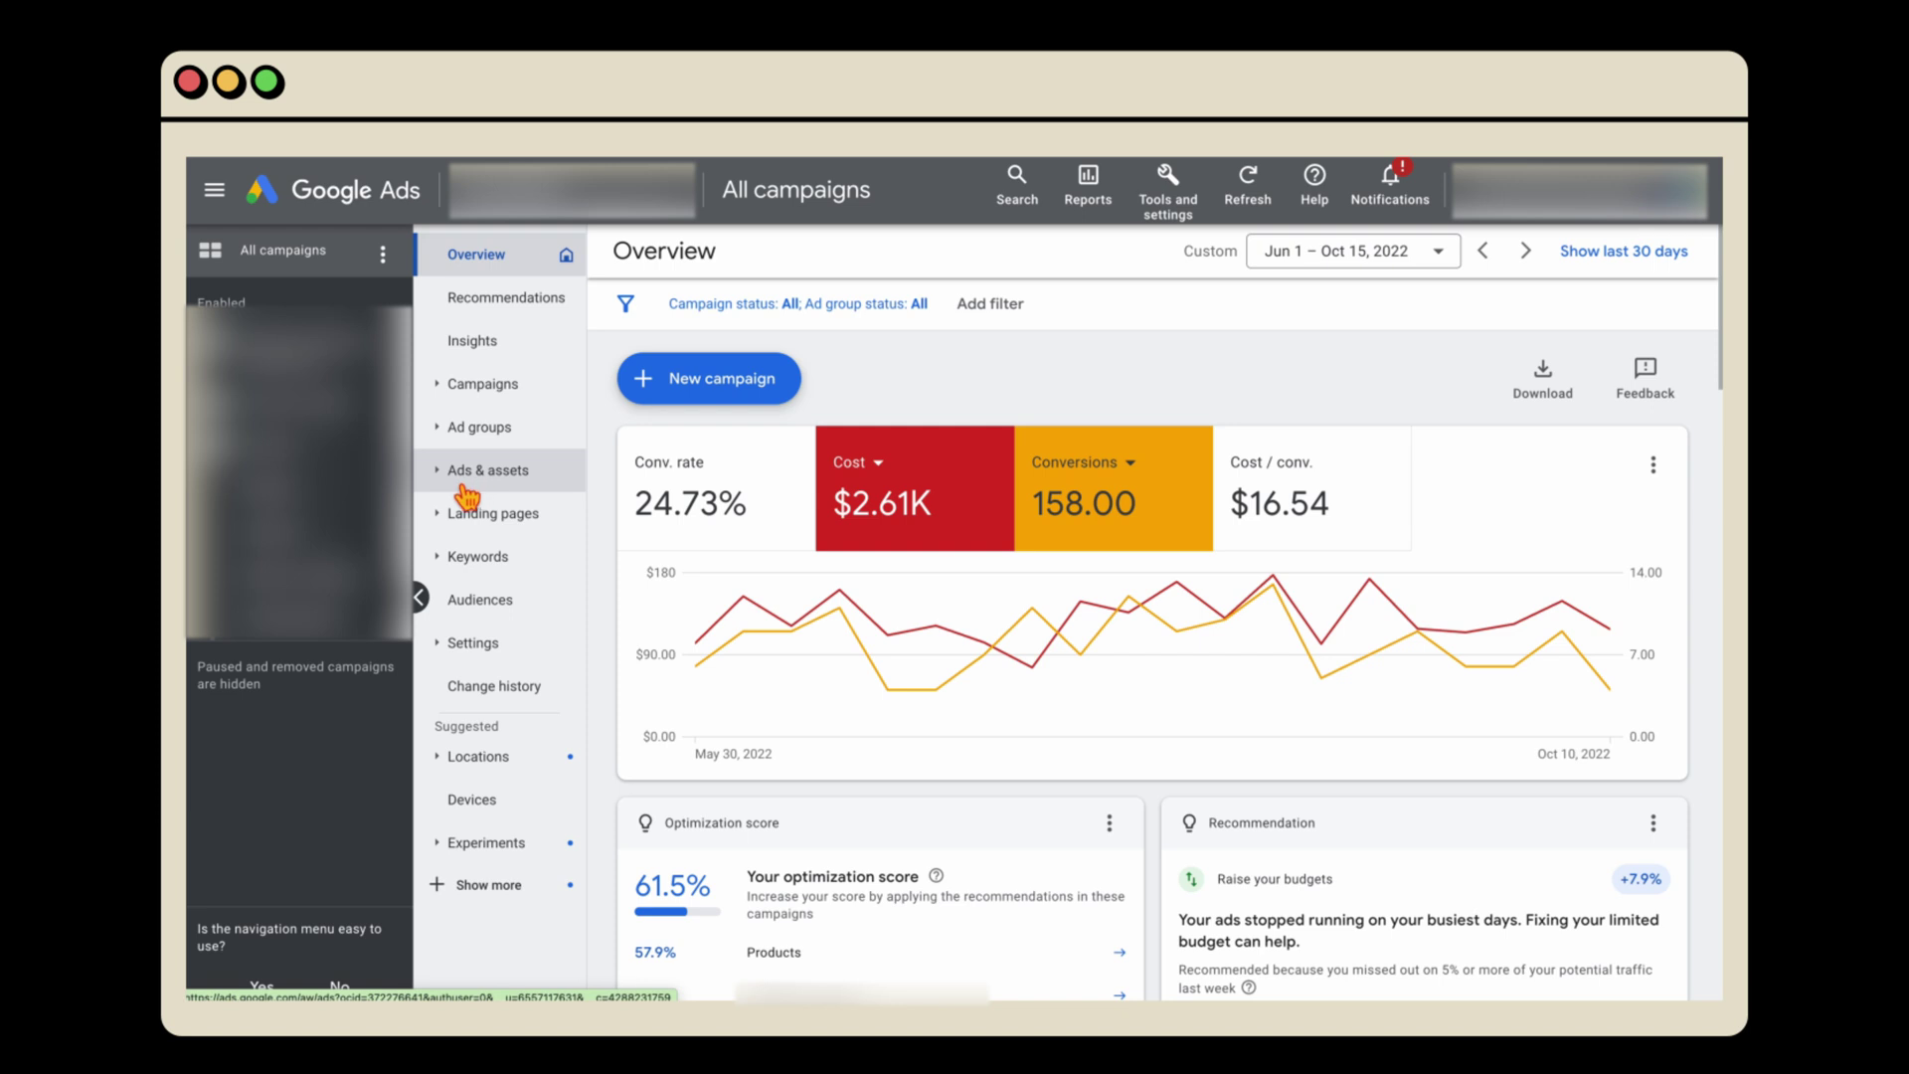
left_click(455, 479)
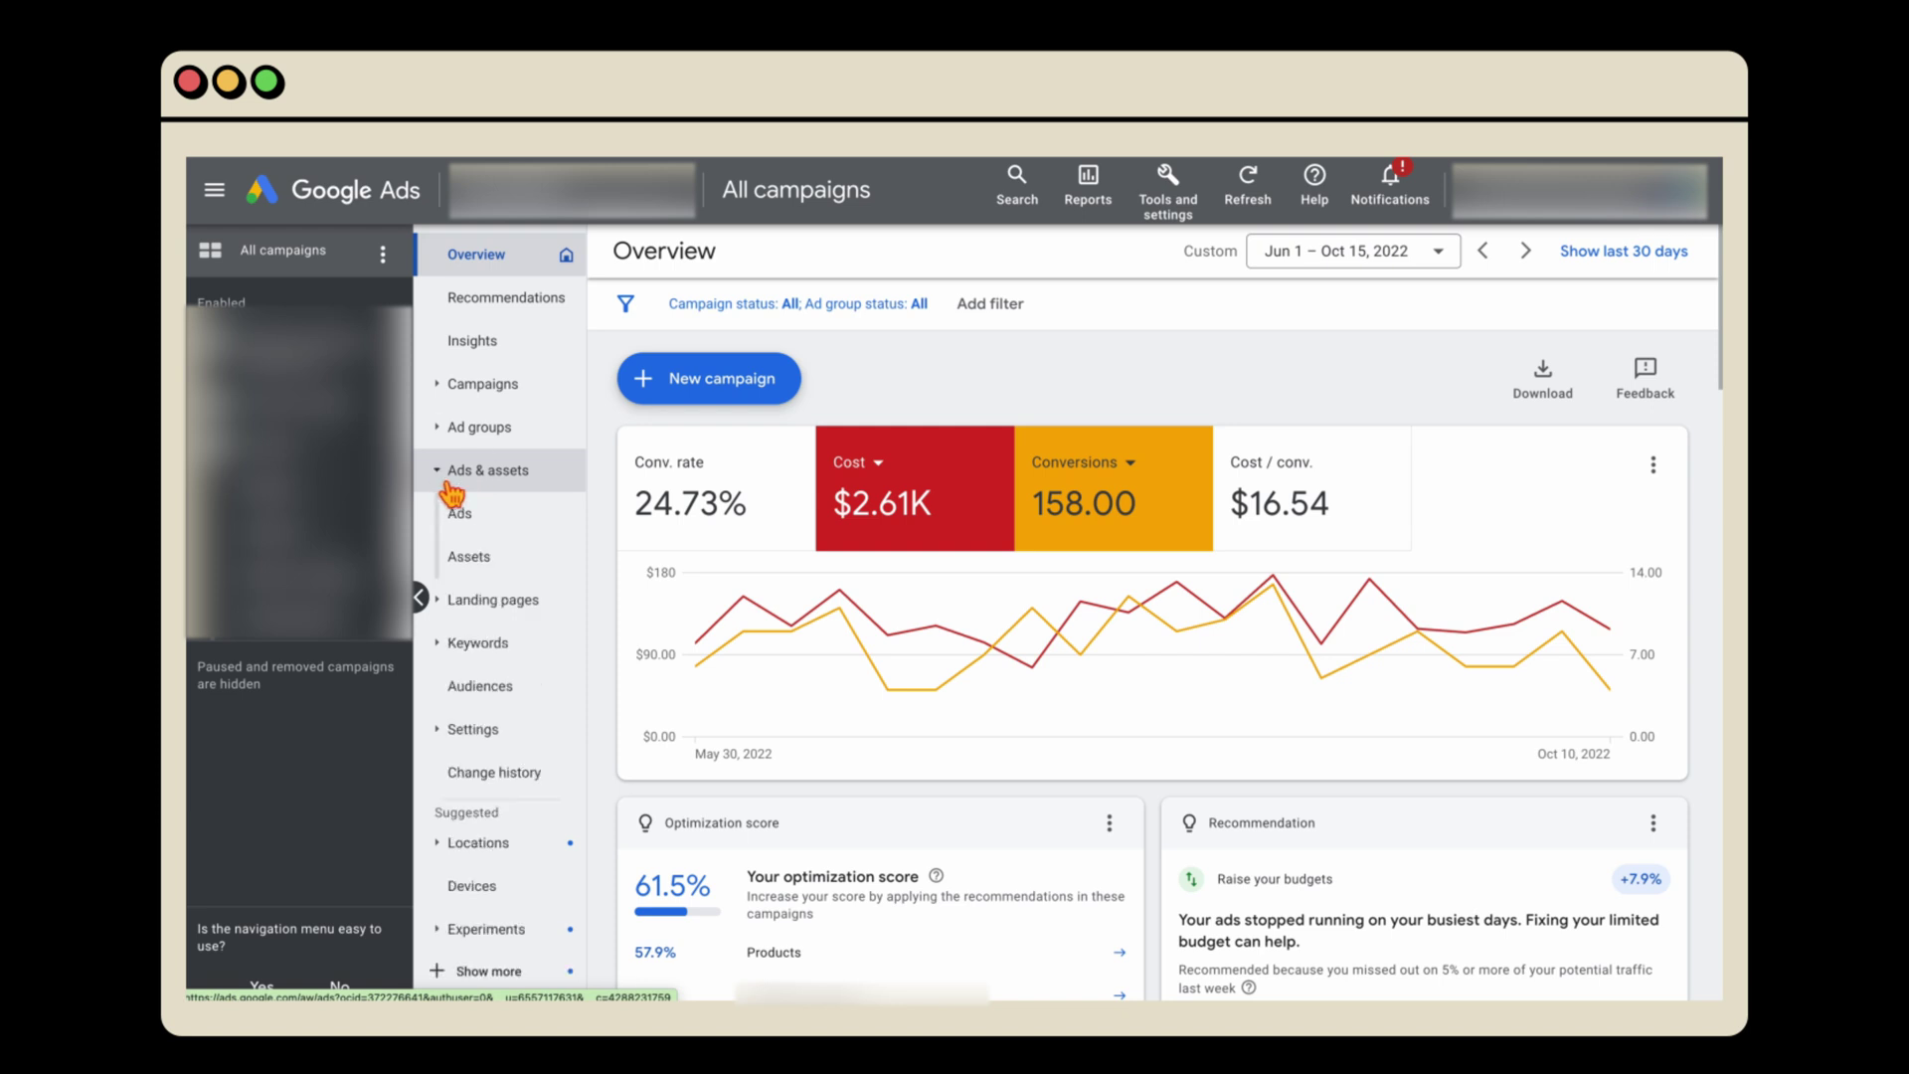
left_click(478, 559)
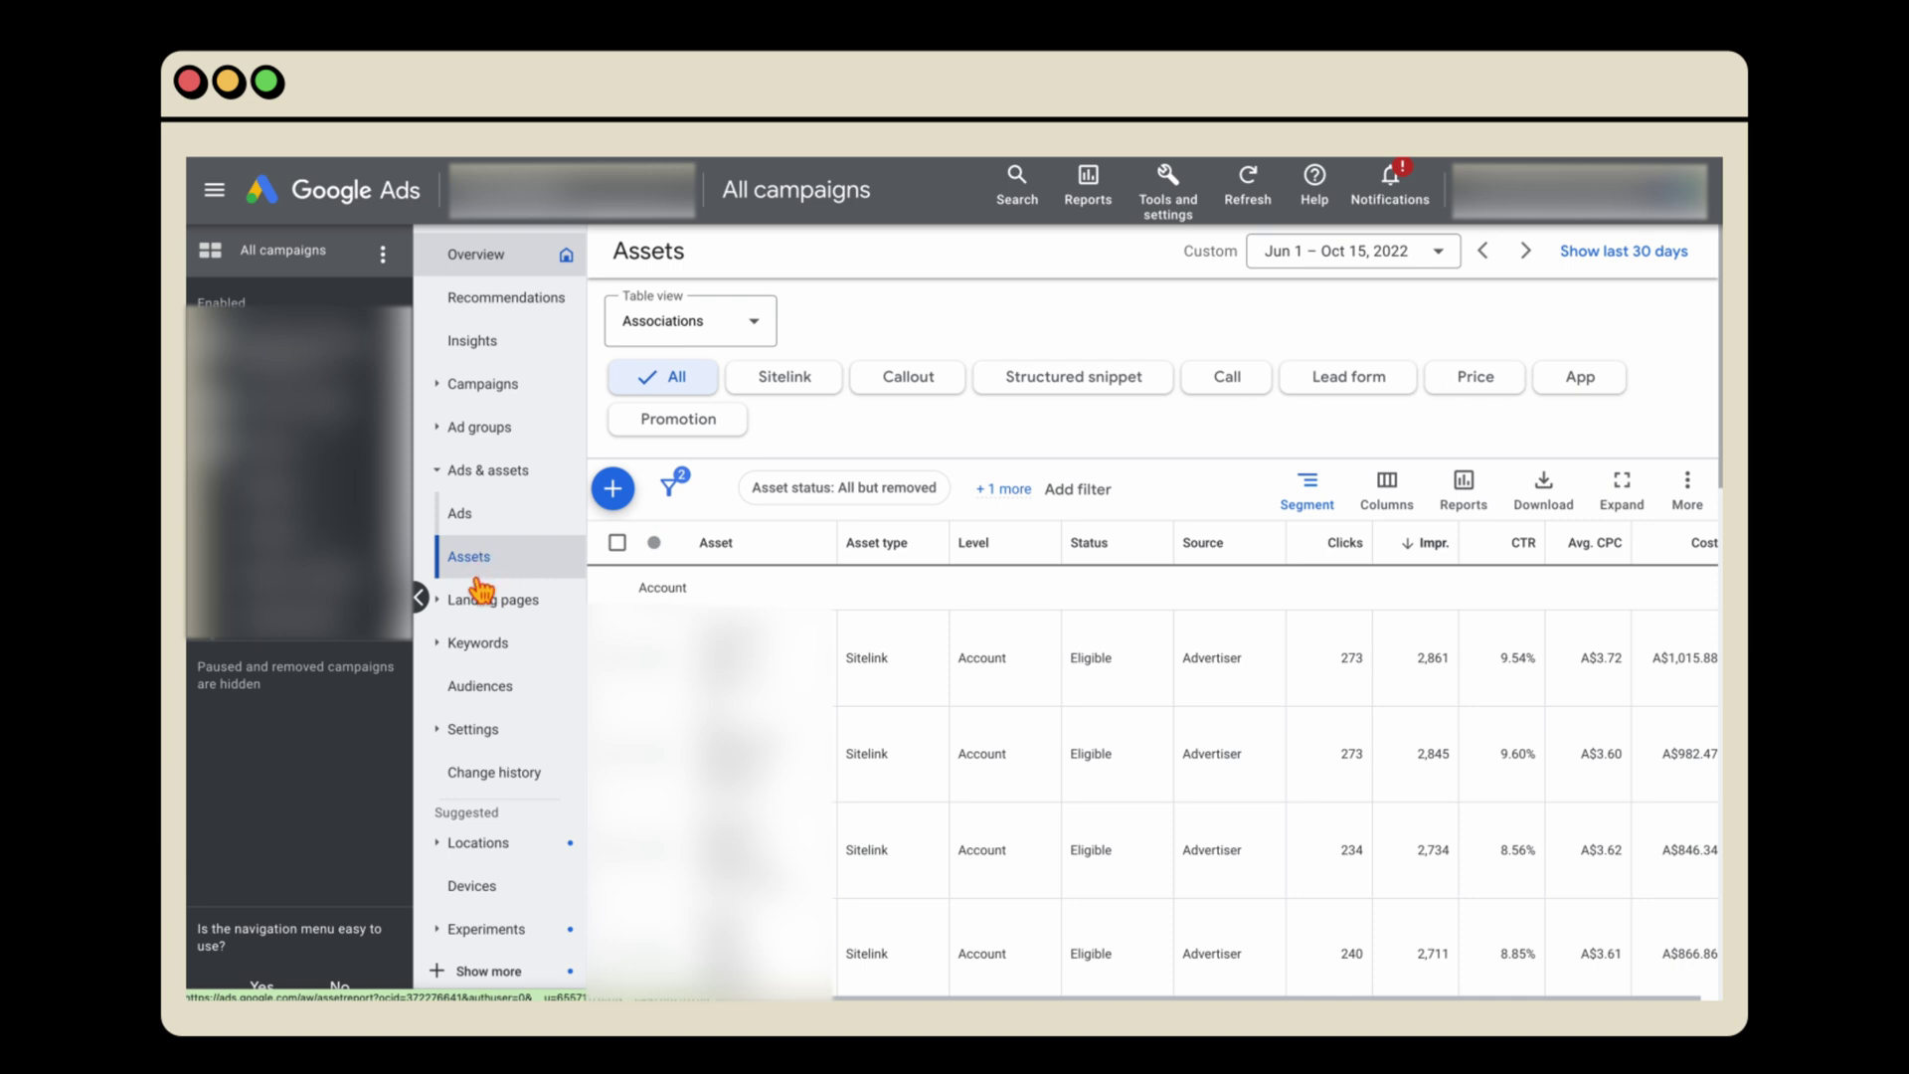
View the assets by sitelink, callout, structured snippet, call and lead form type, and return to all assets
left_click(782, 390)
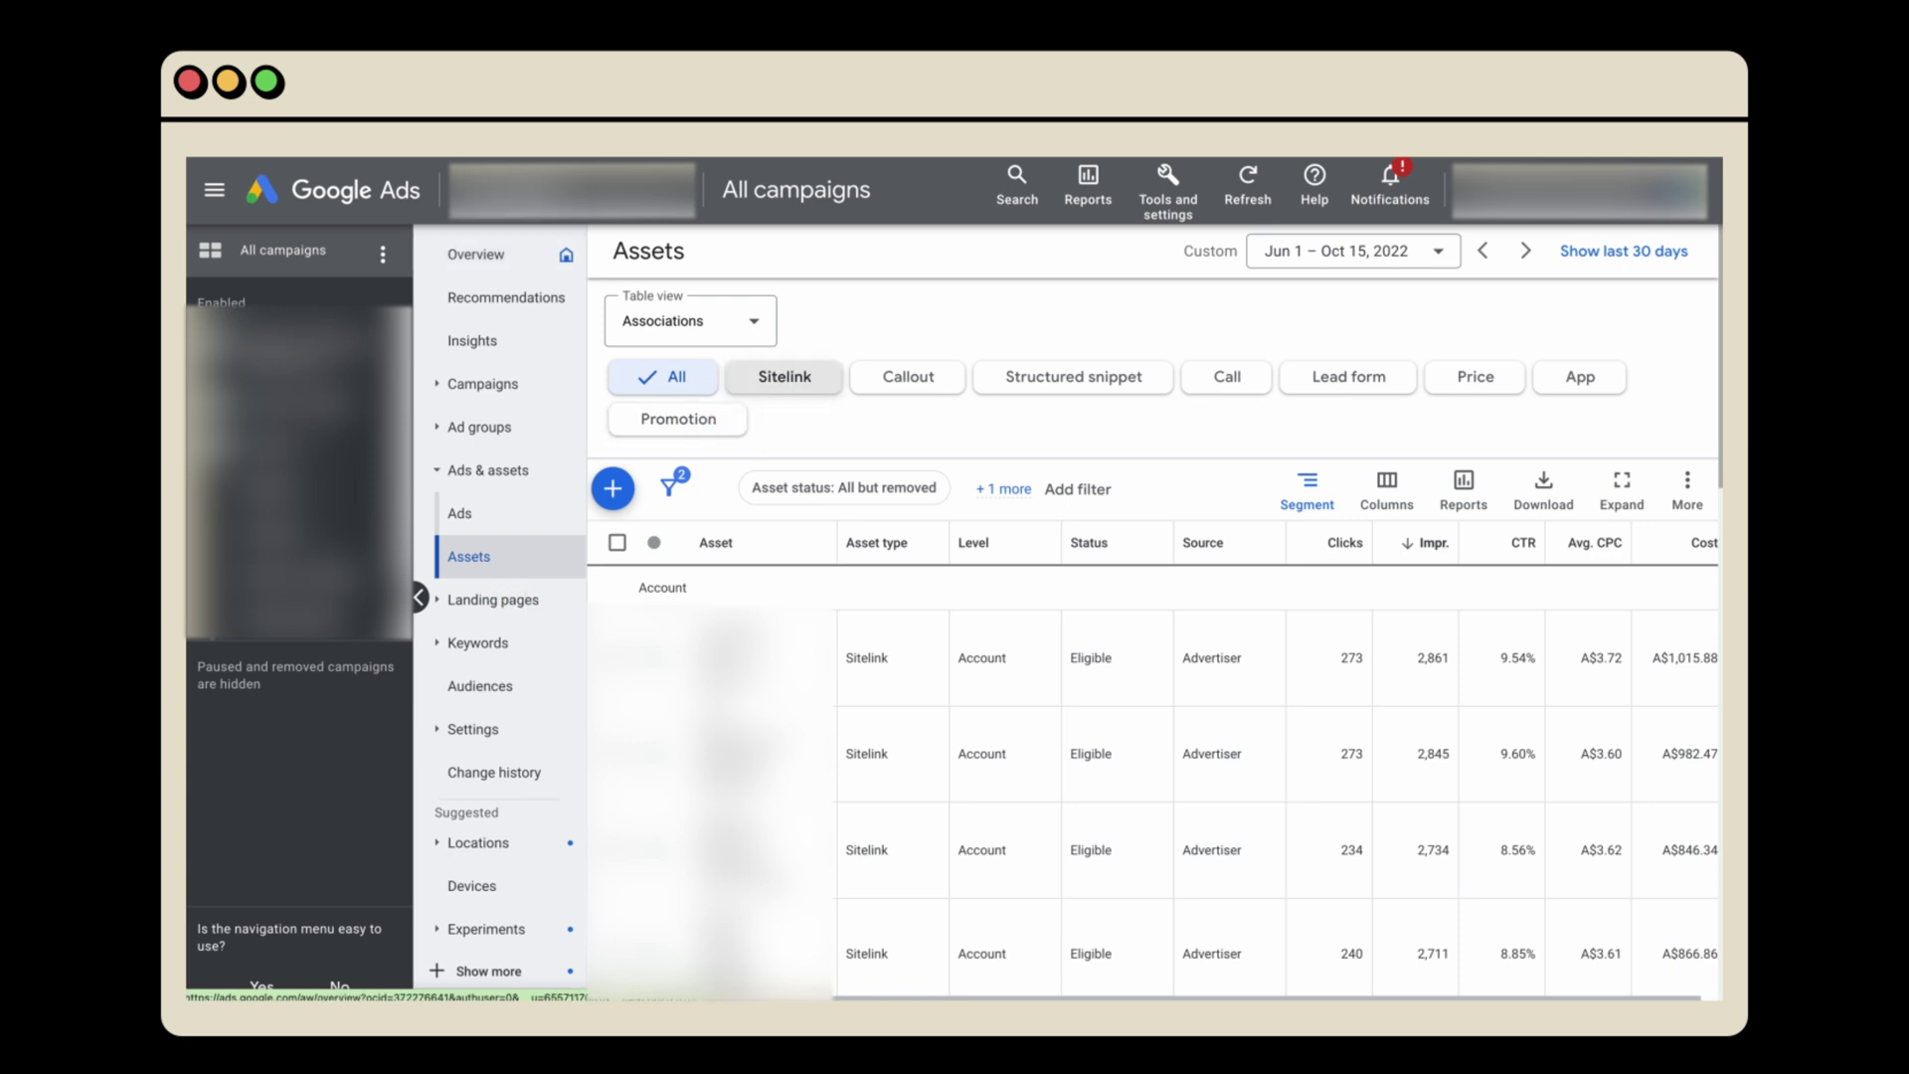
left_click(913, 391)
left_click(1079, 390)
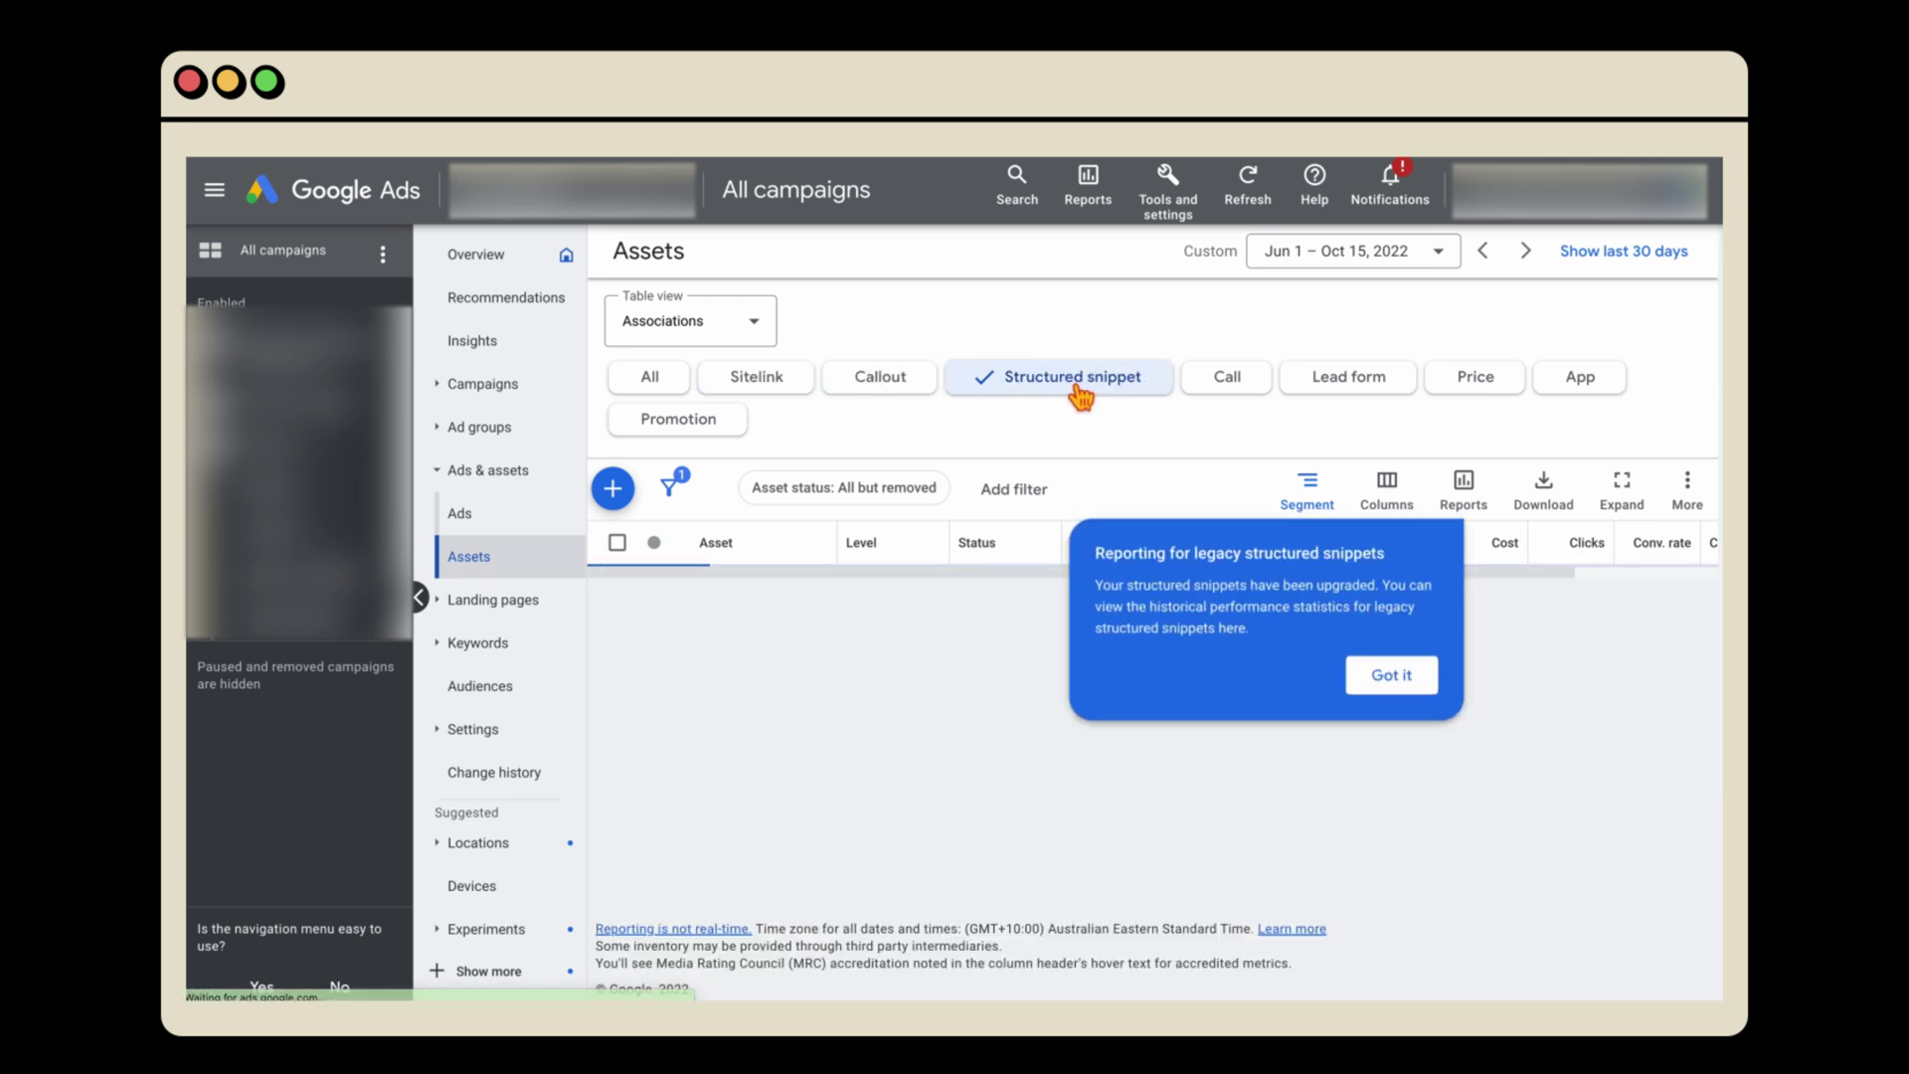
left_click(1256, 390)
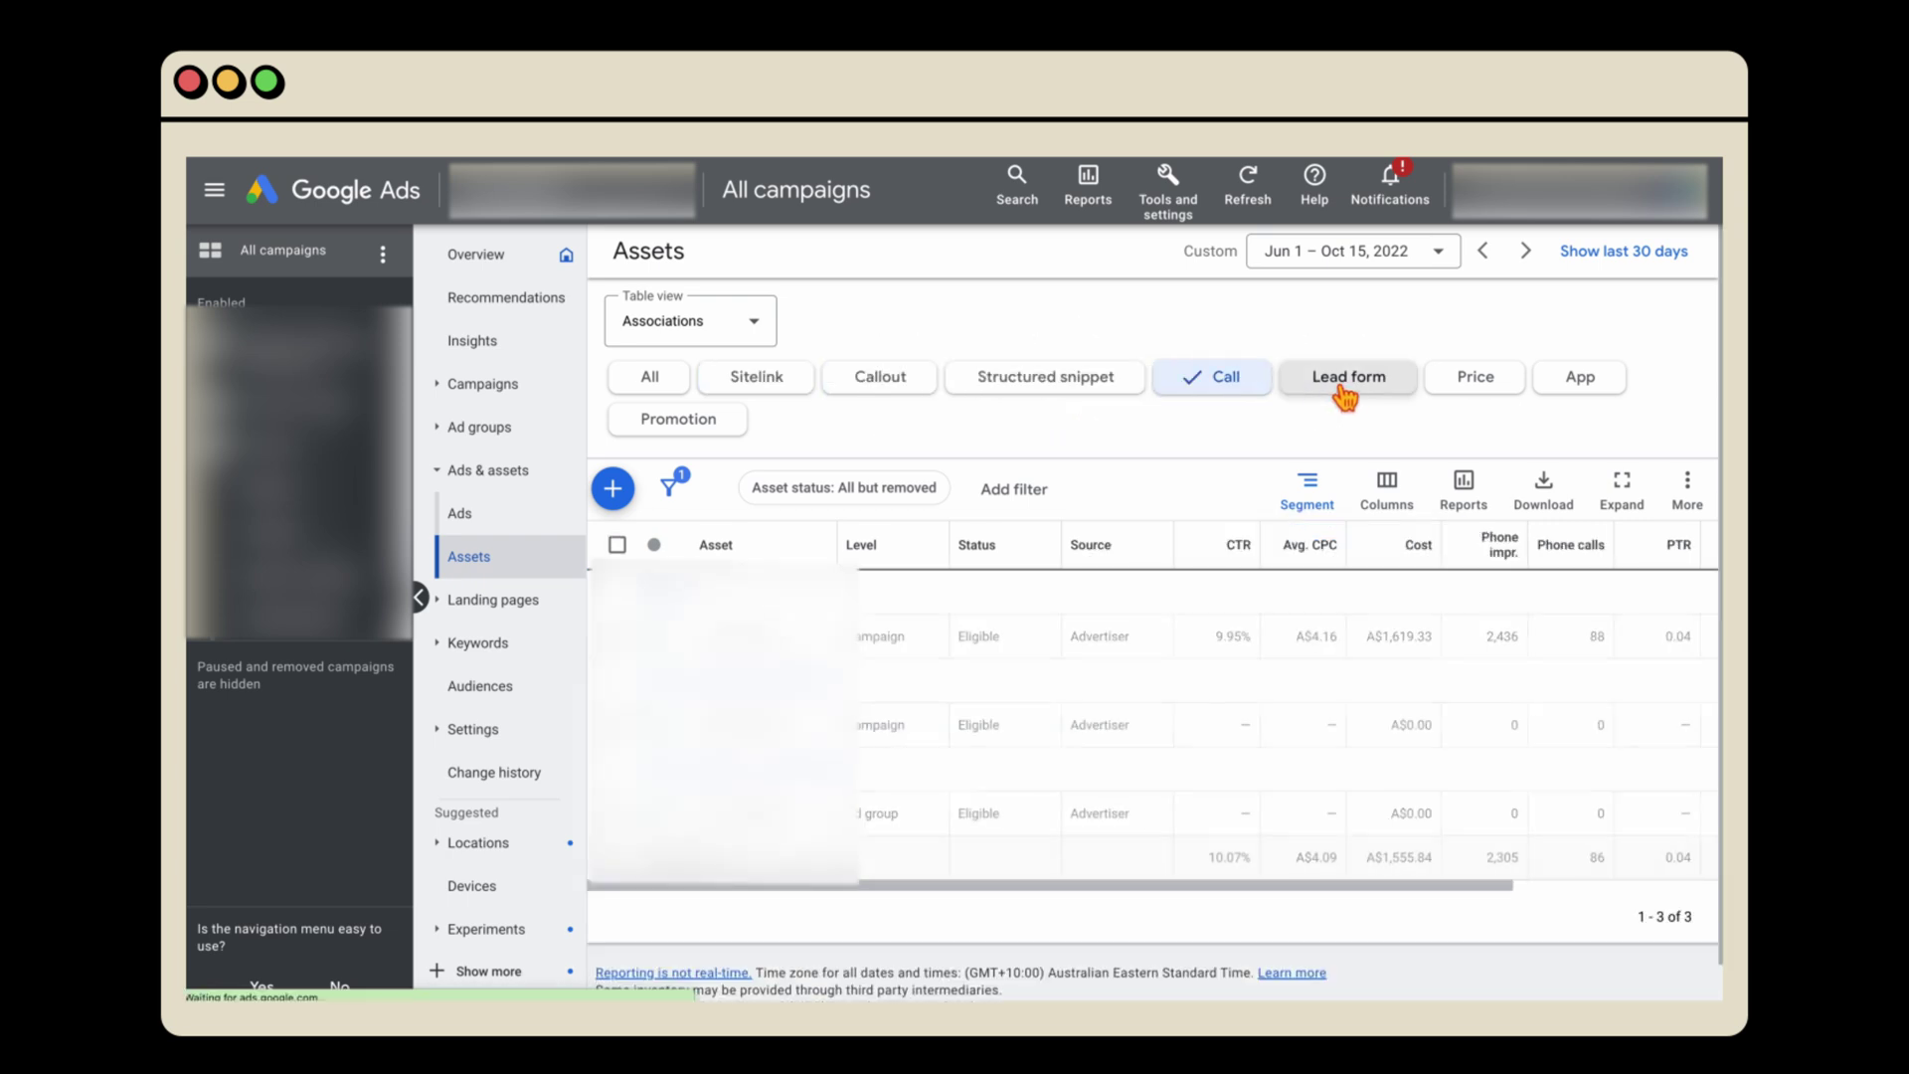
left_click(1346, 390)
left_click(660, 378)
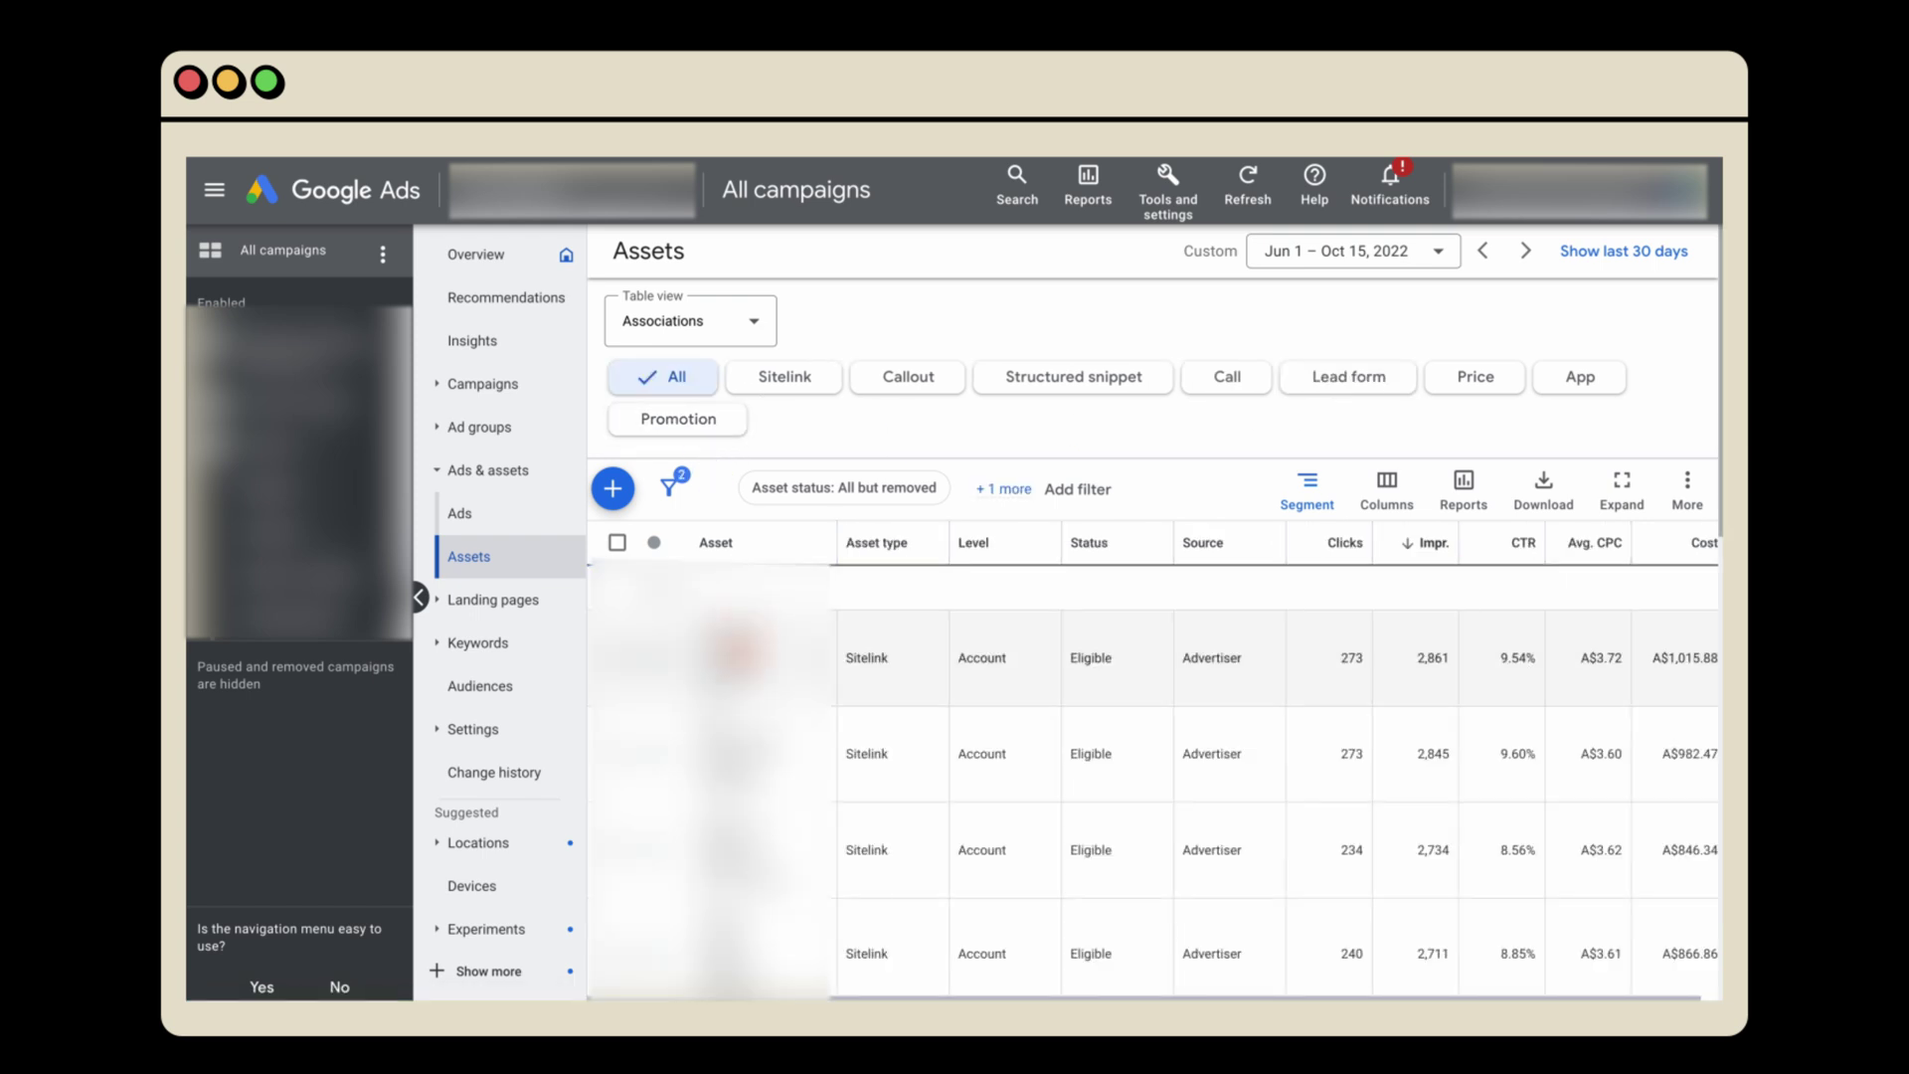
Show only the sitelink assets, switch to the call assets and examine their performance figures
left_click(802, 388)
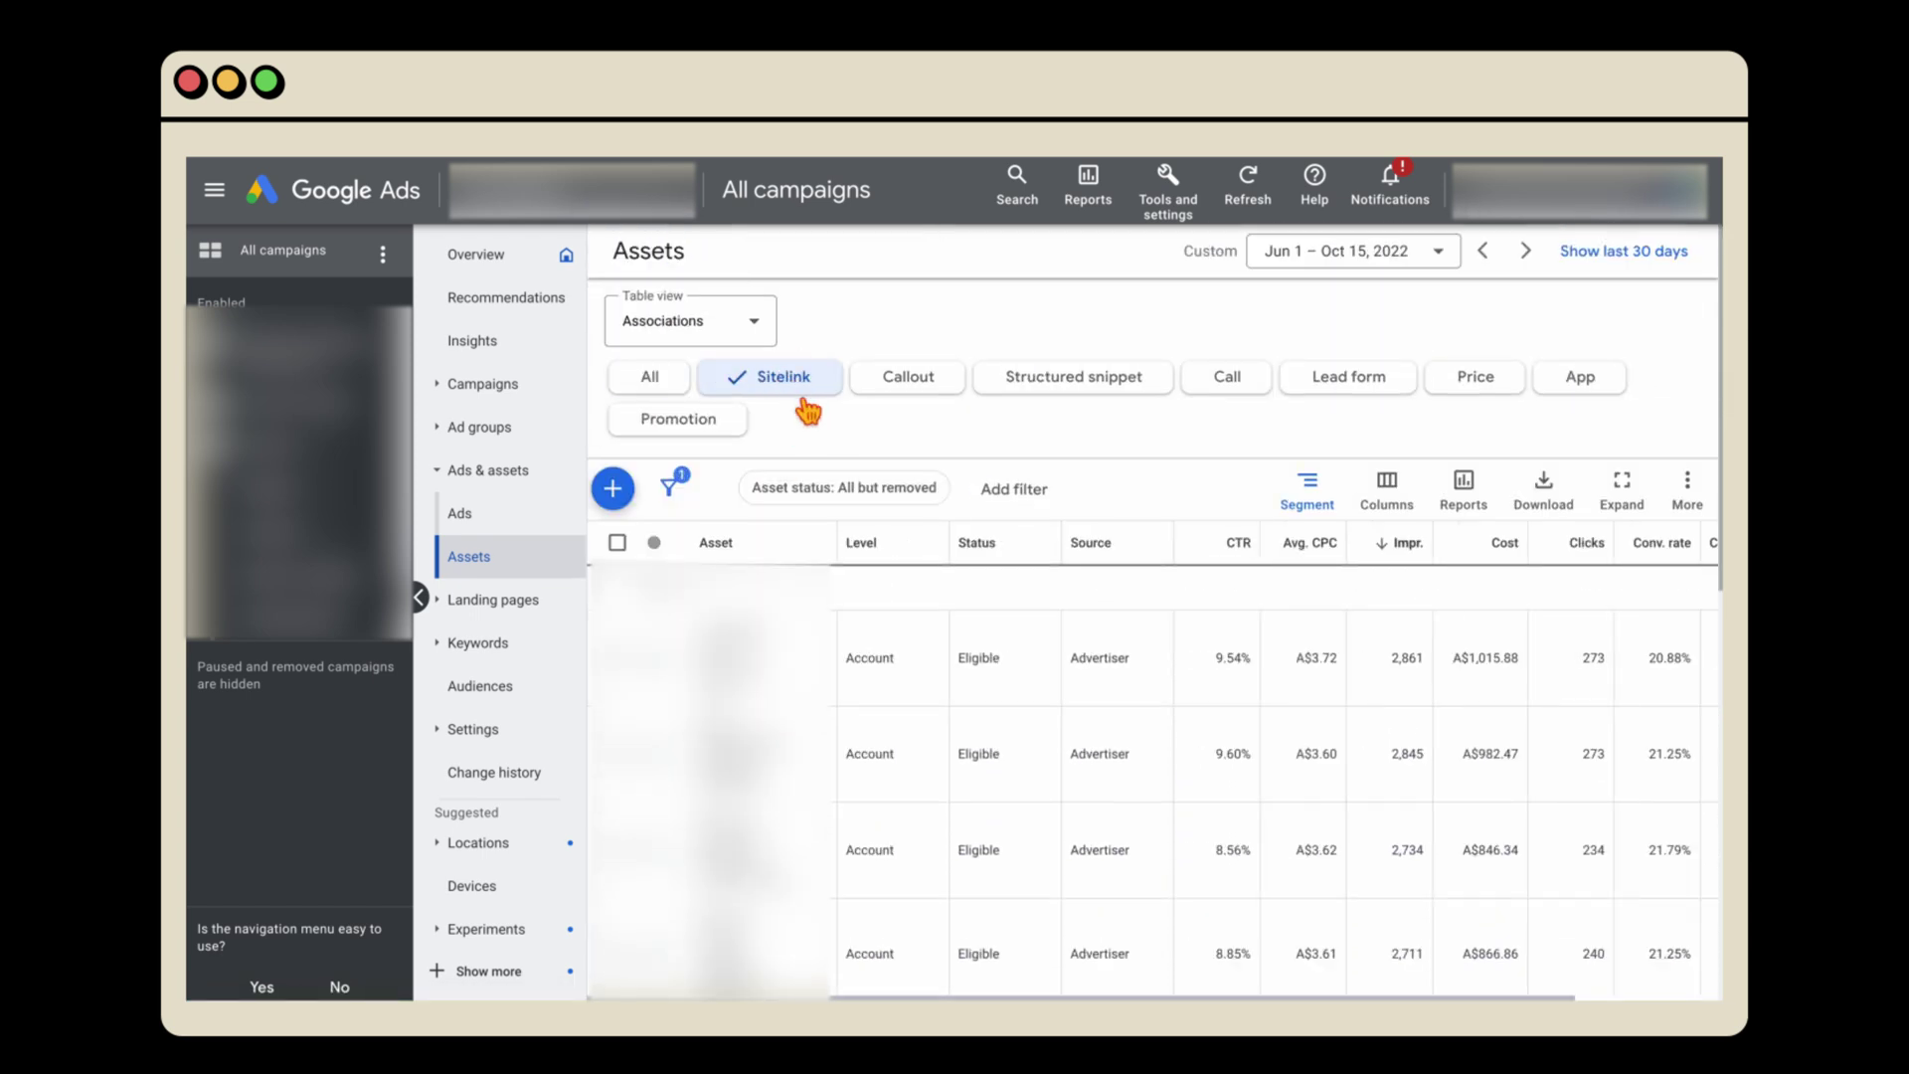
left_click(1209, 390)
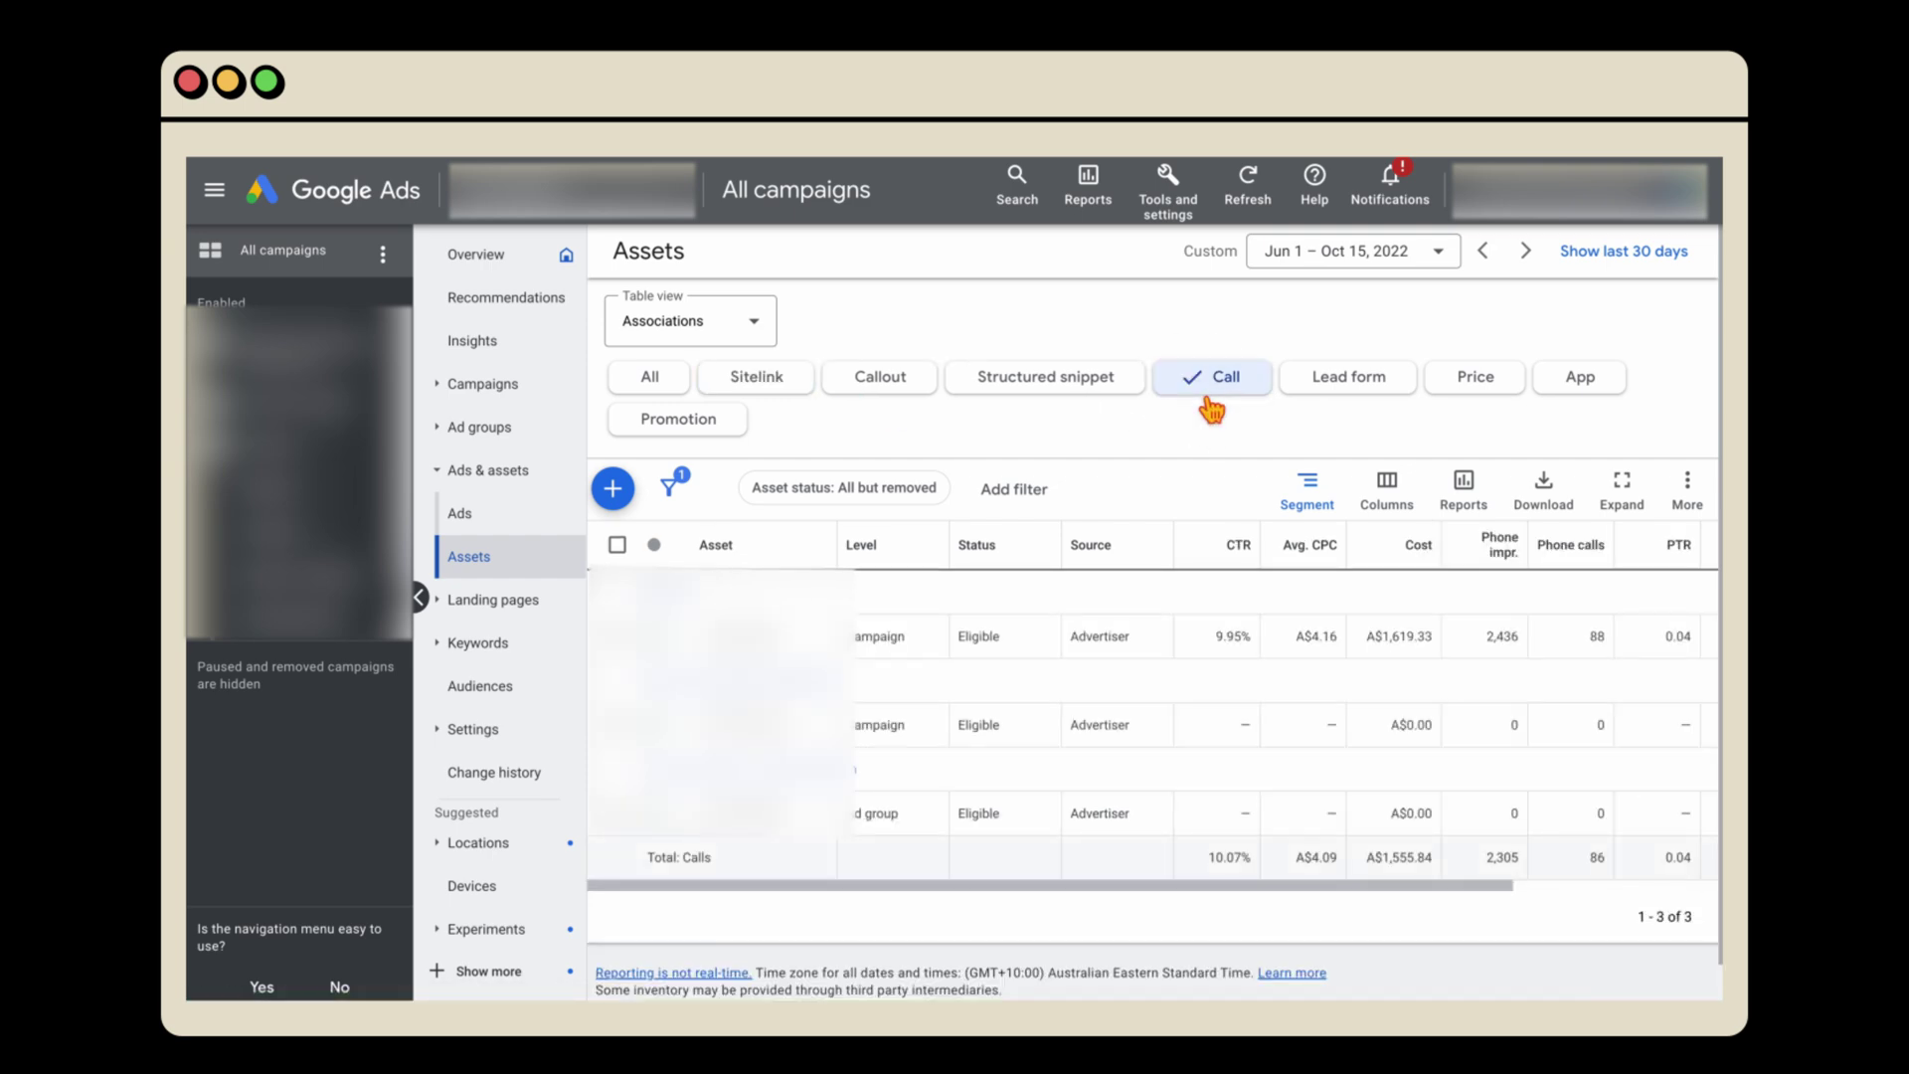
scroll(1133, 505, "down", 1)
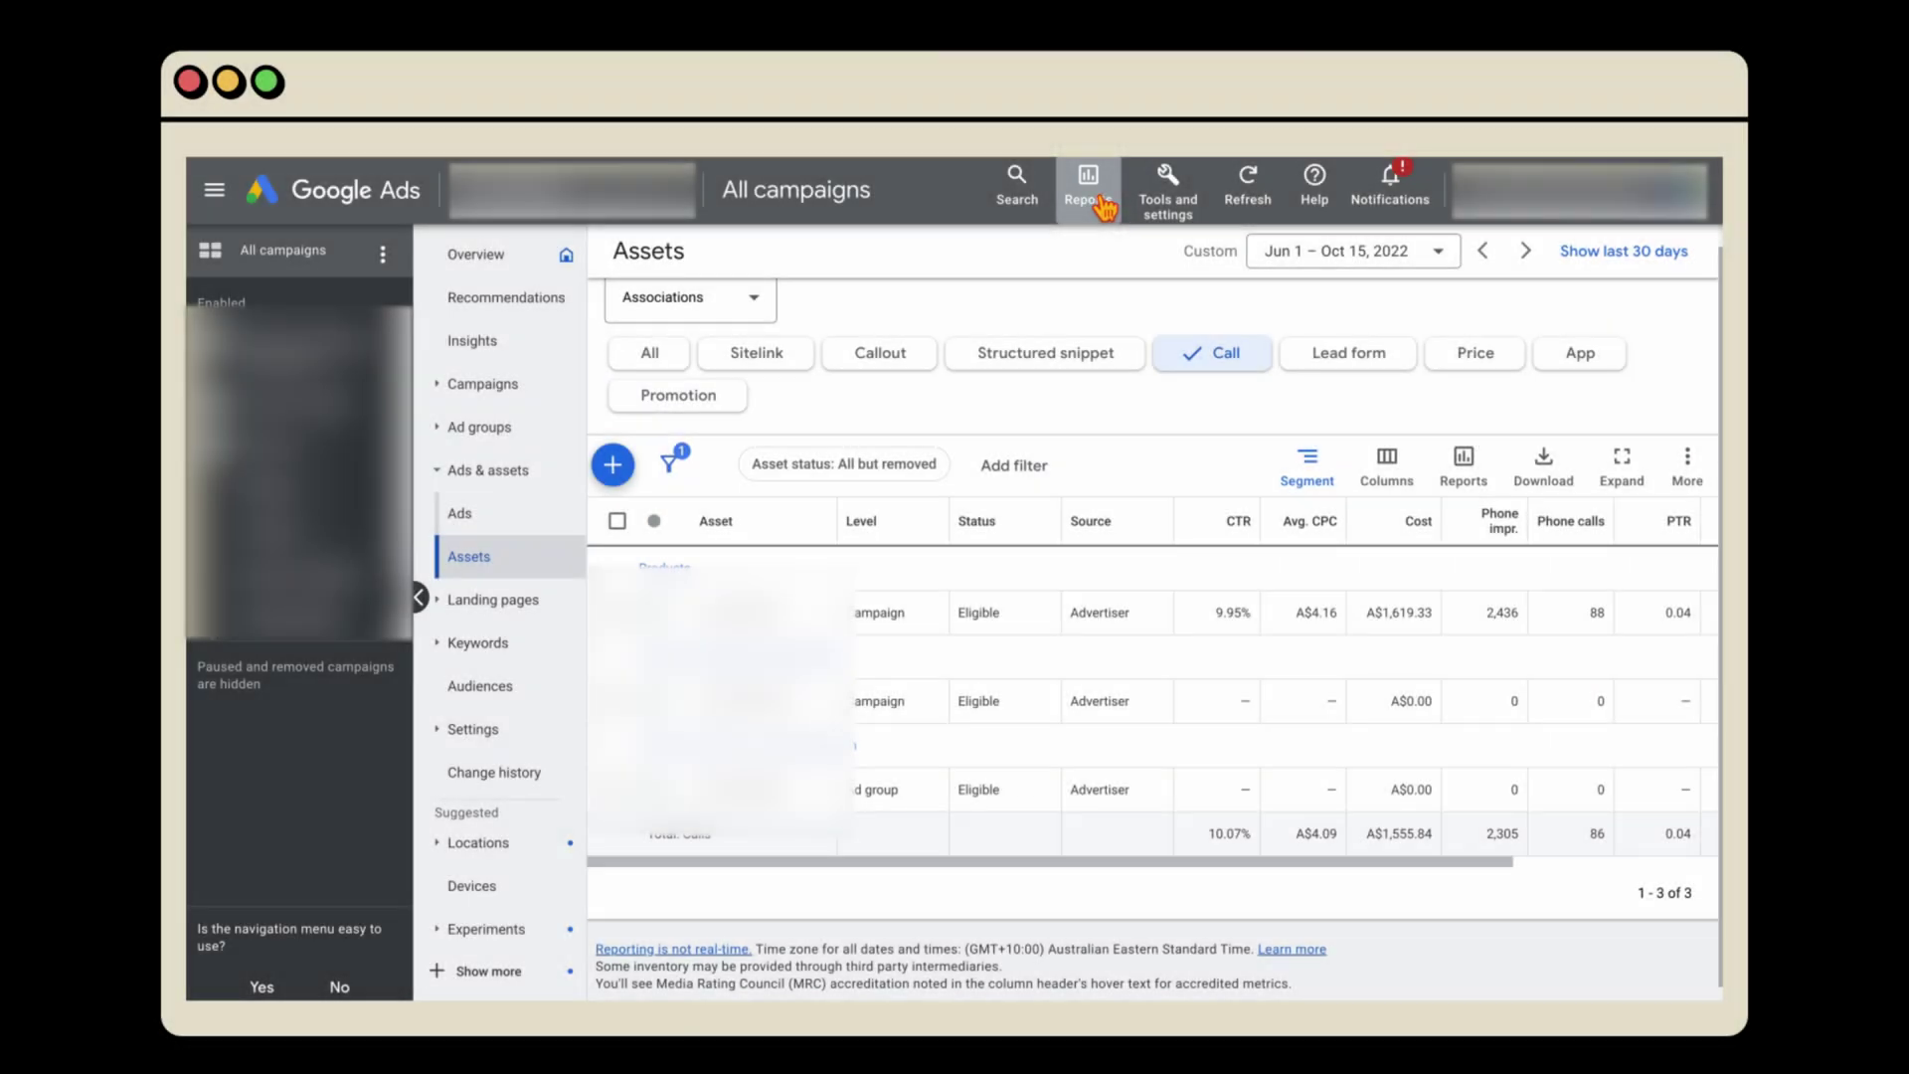
Open the predefined Call details report from the Assets (legacy) report group
left_click(1094, 201)
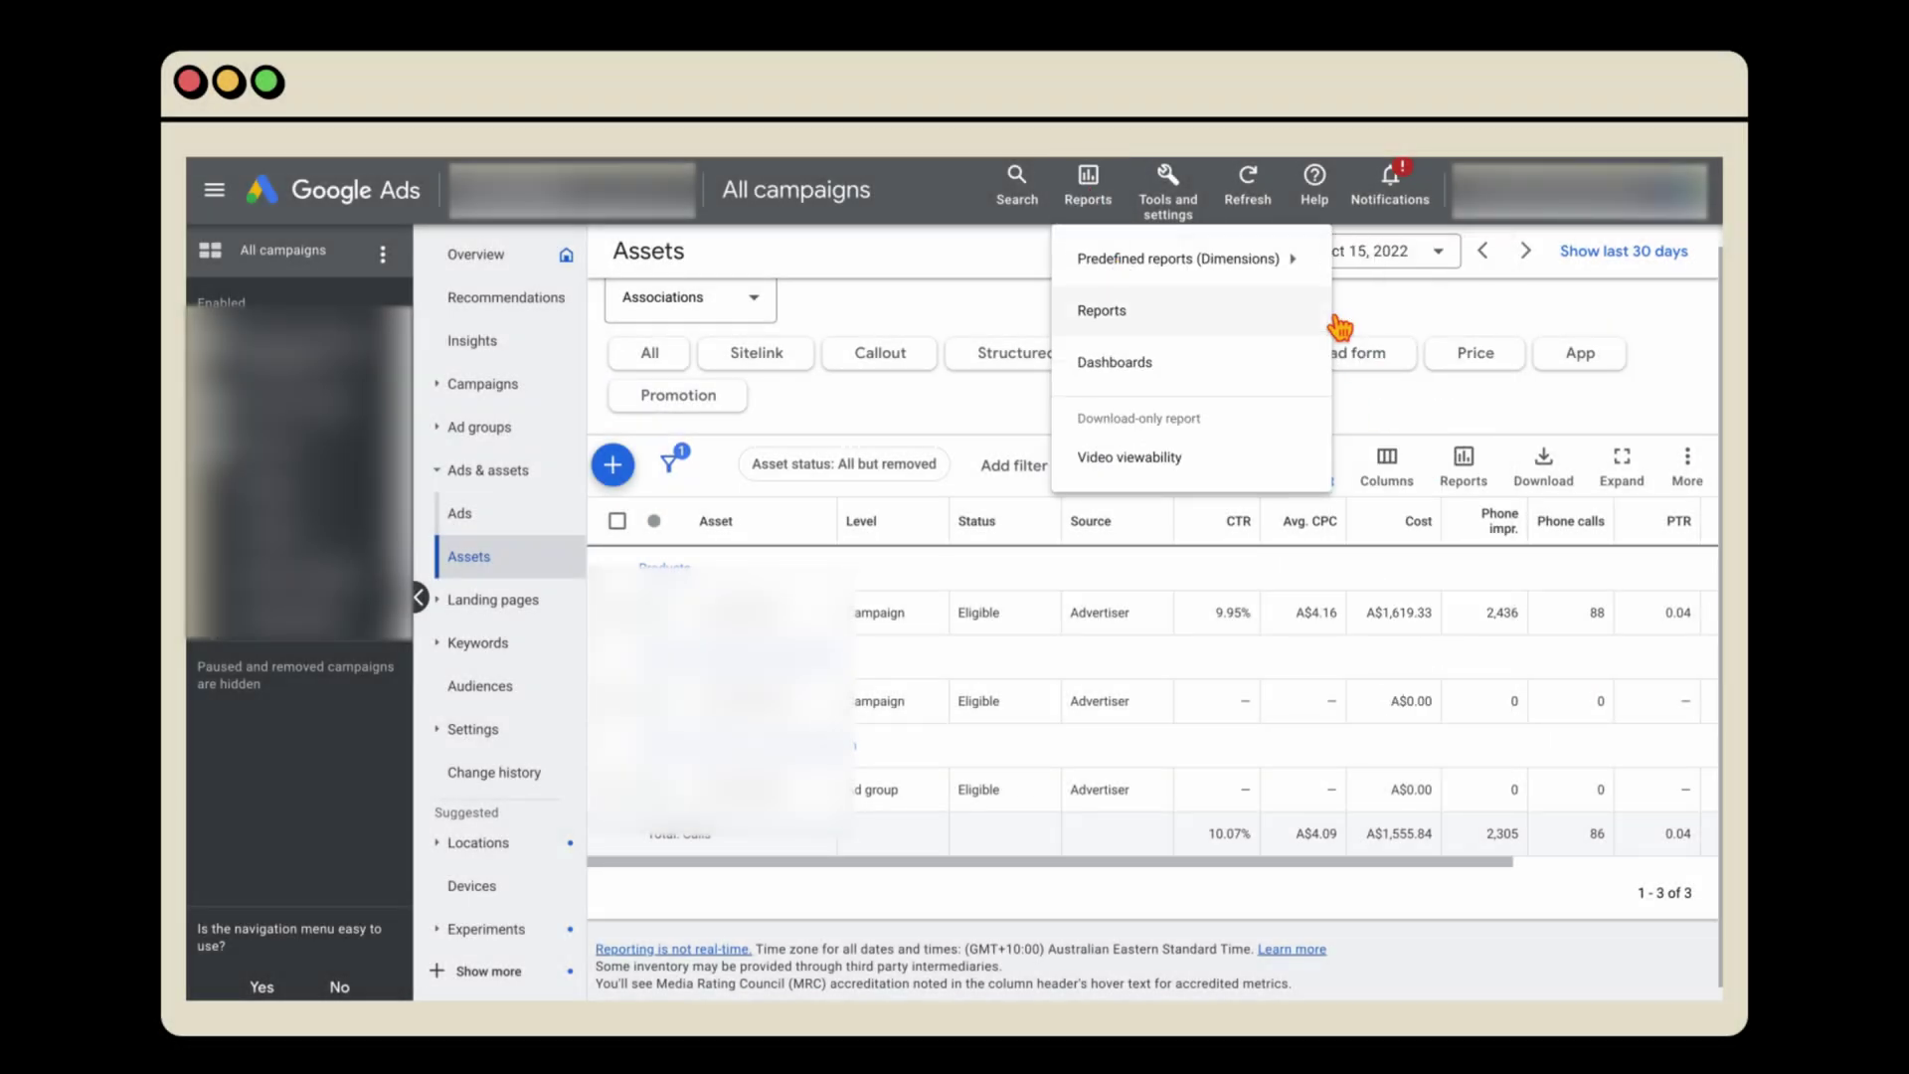
mouse_move(1292, 281)
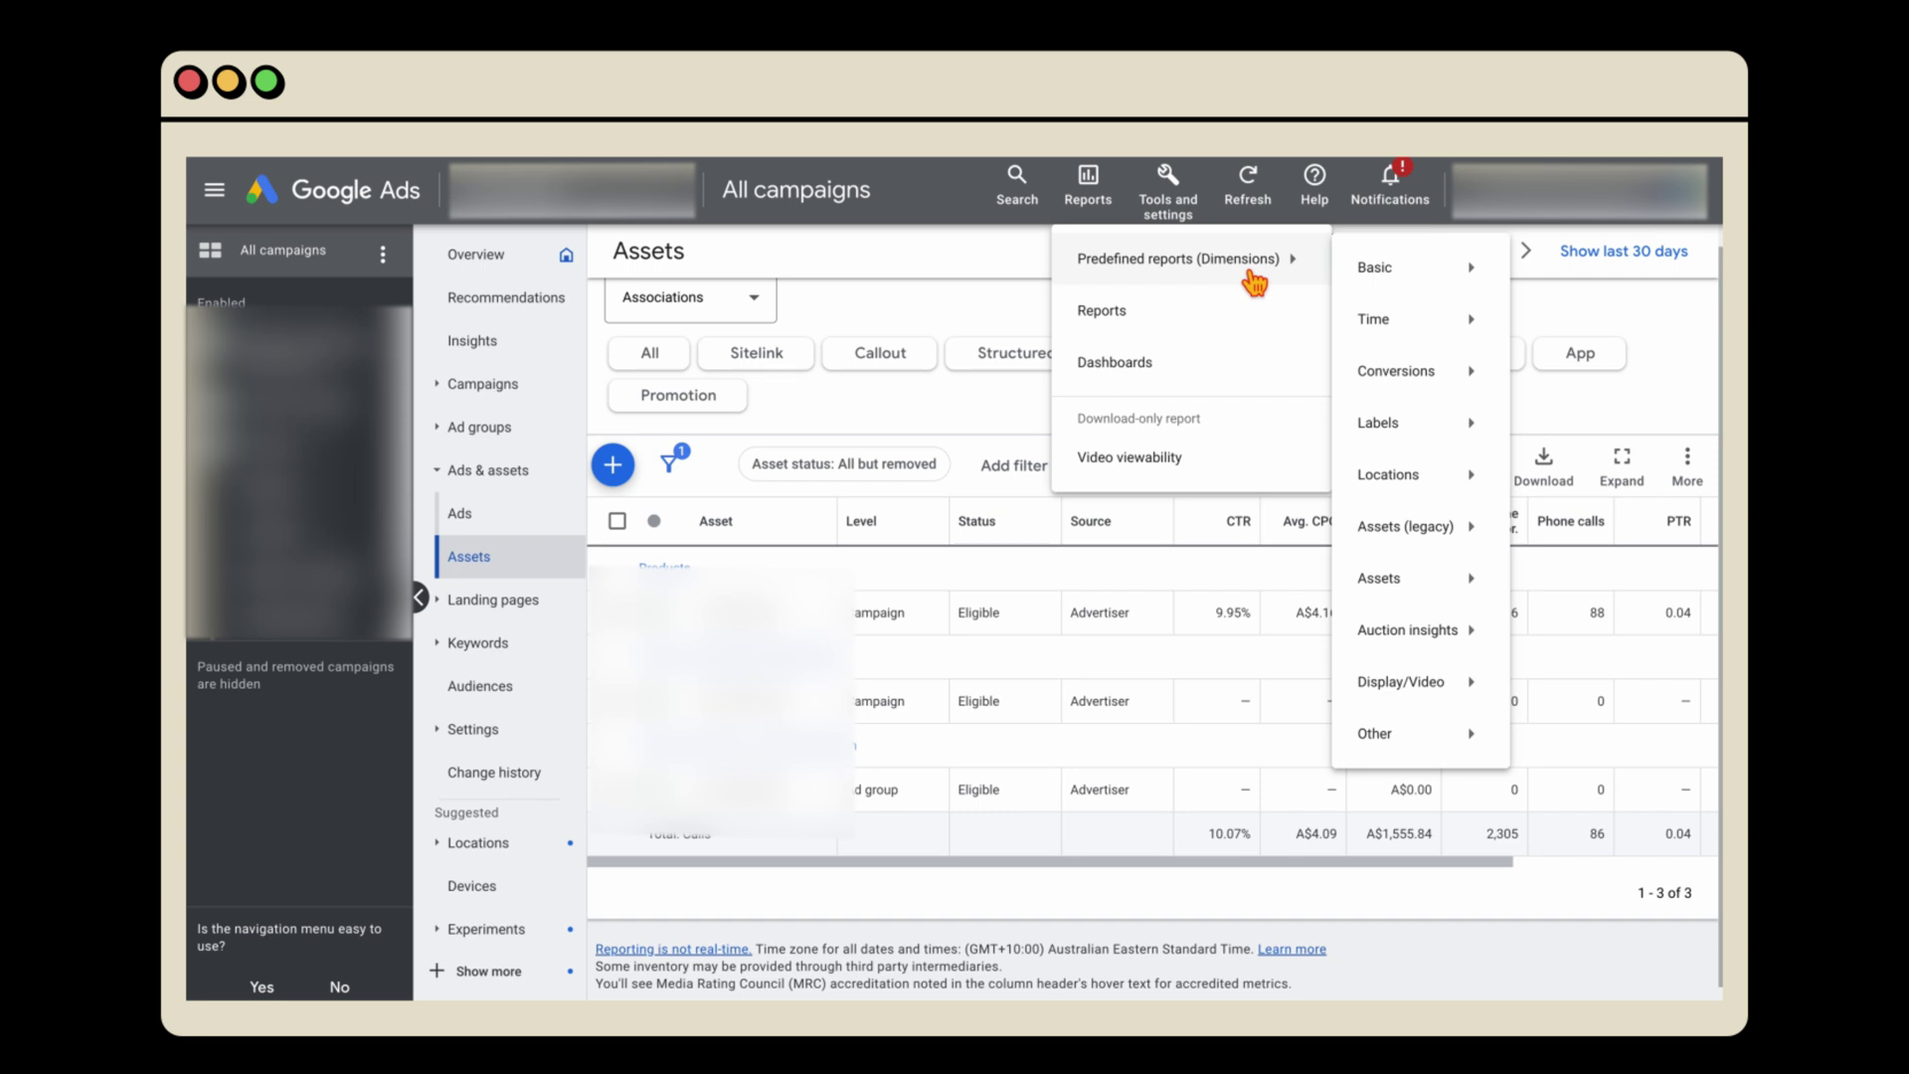
mouse_move(1453, 550)
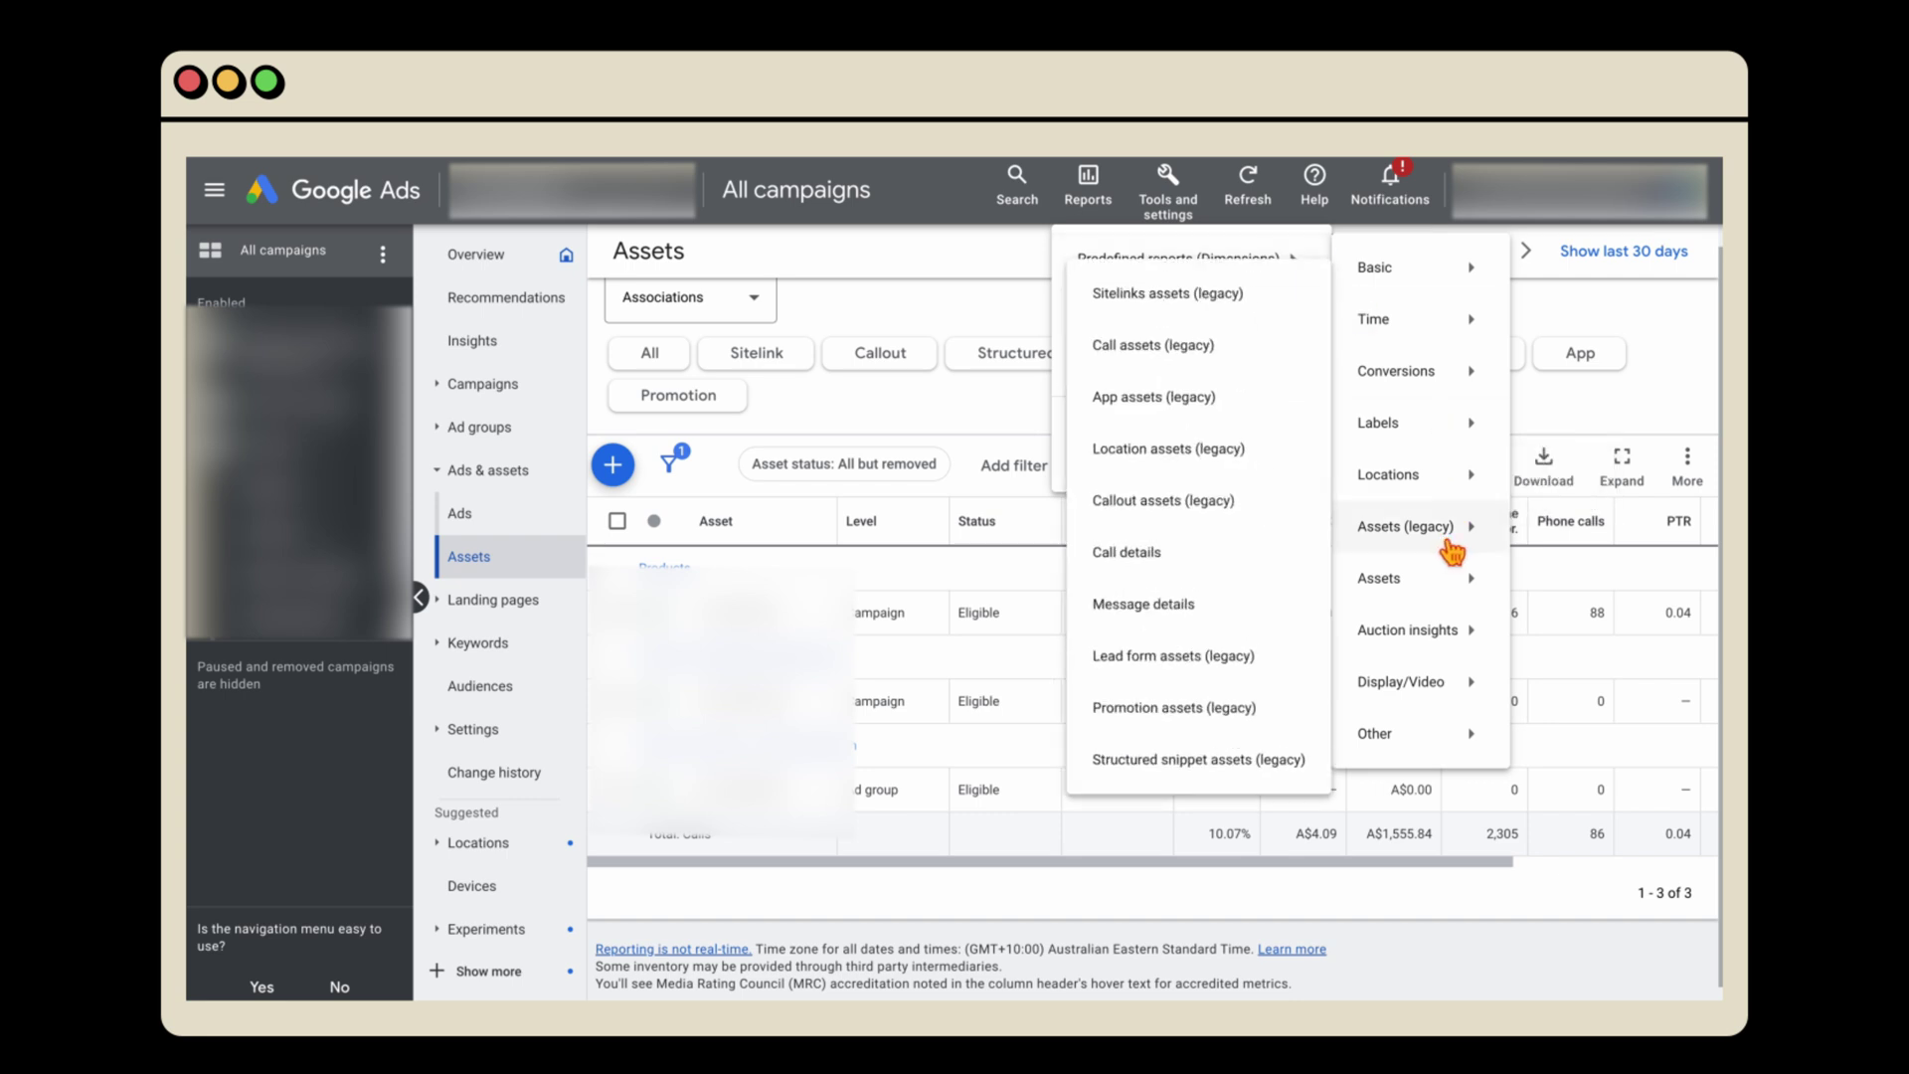
left_click(1199, 557)
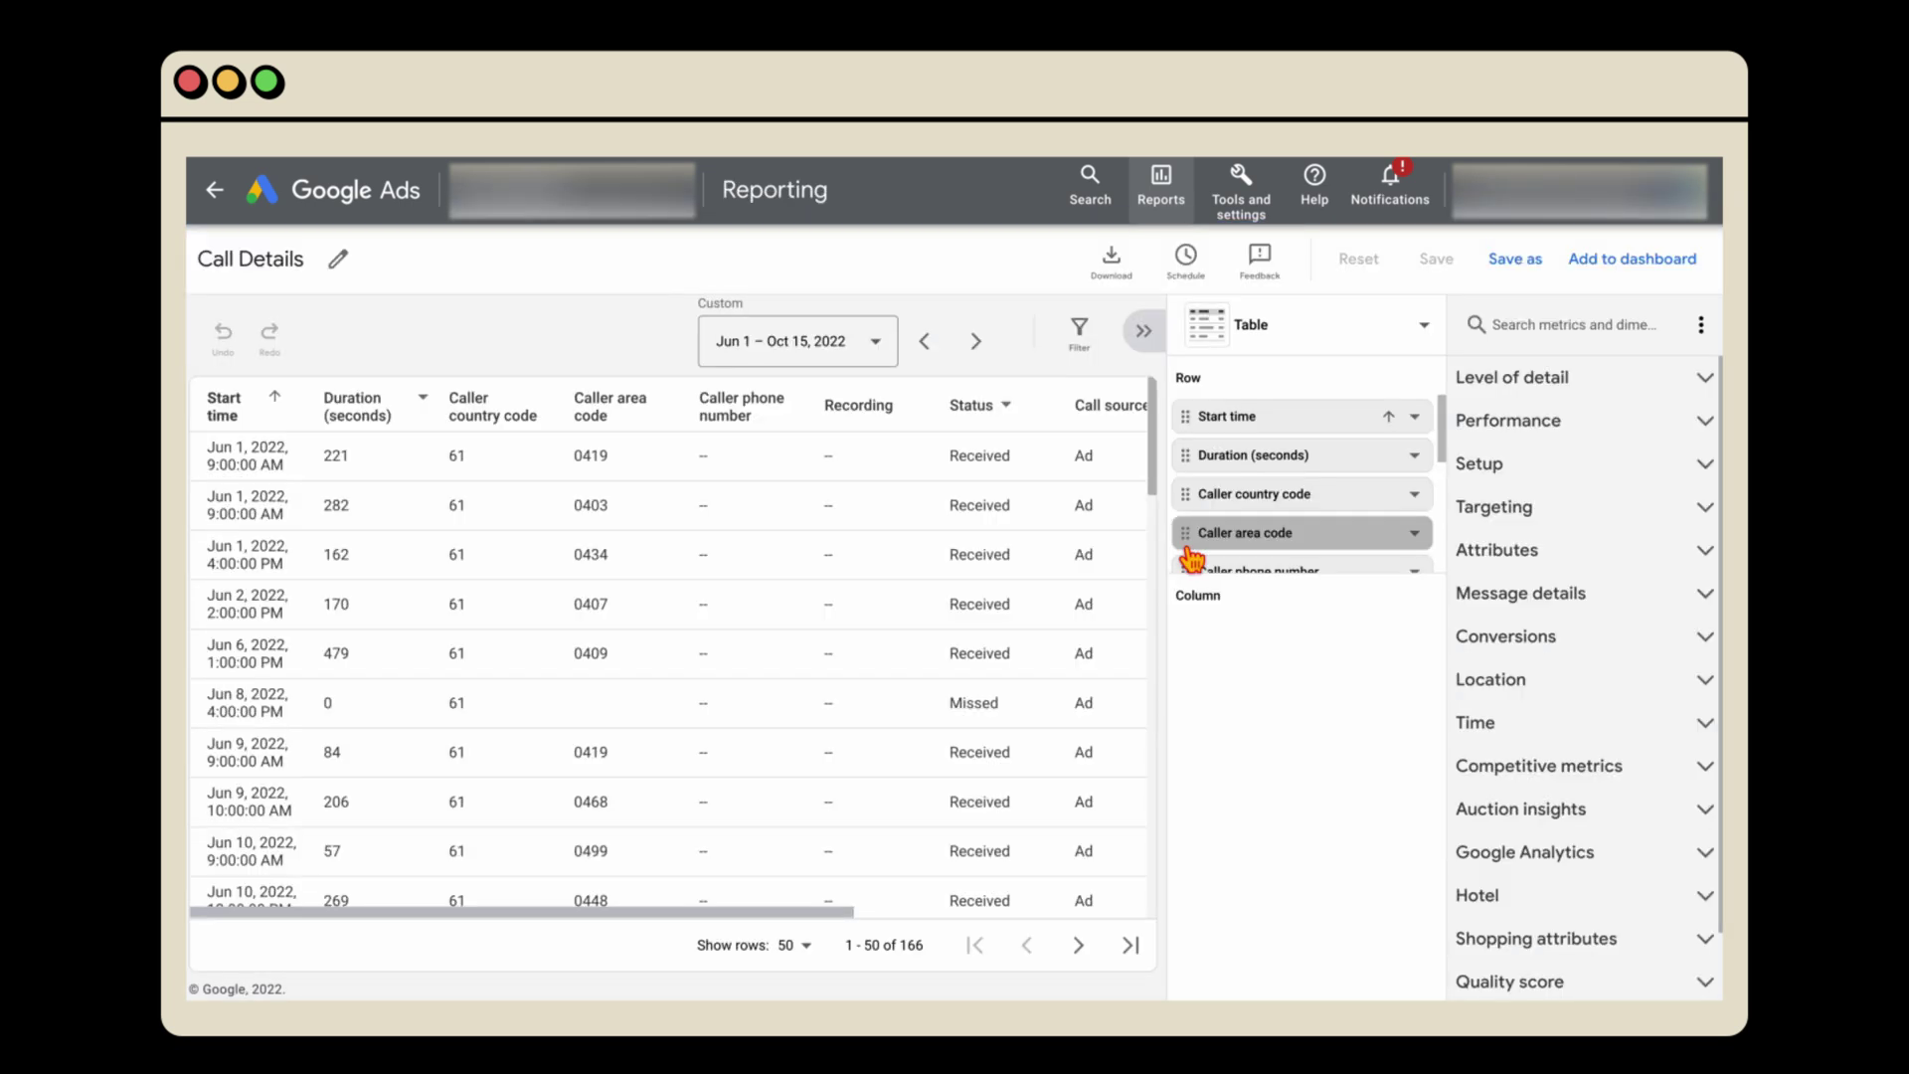
Browse the predefined report categories from the open report and select Call details again under Assets (legacy)
left_click(1183, 210)
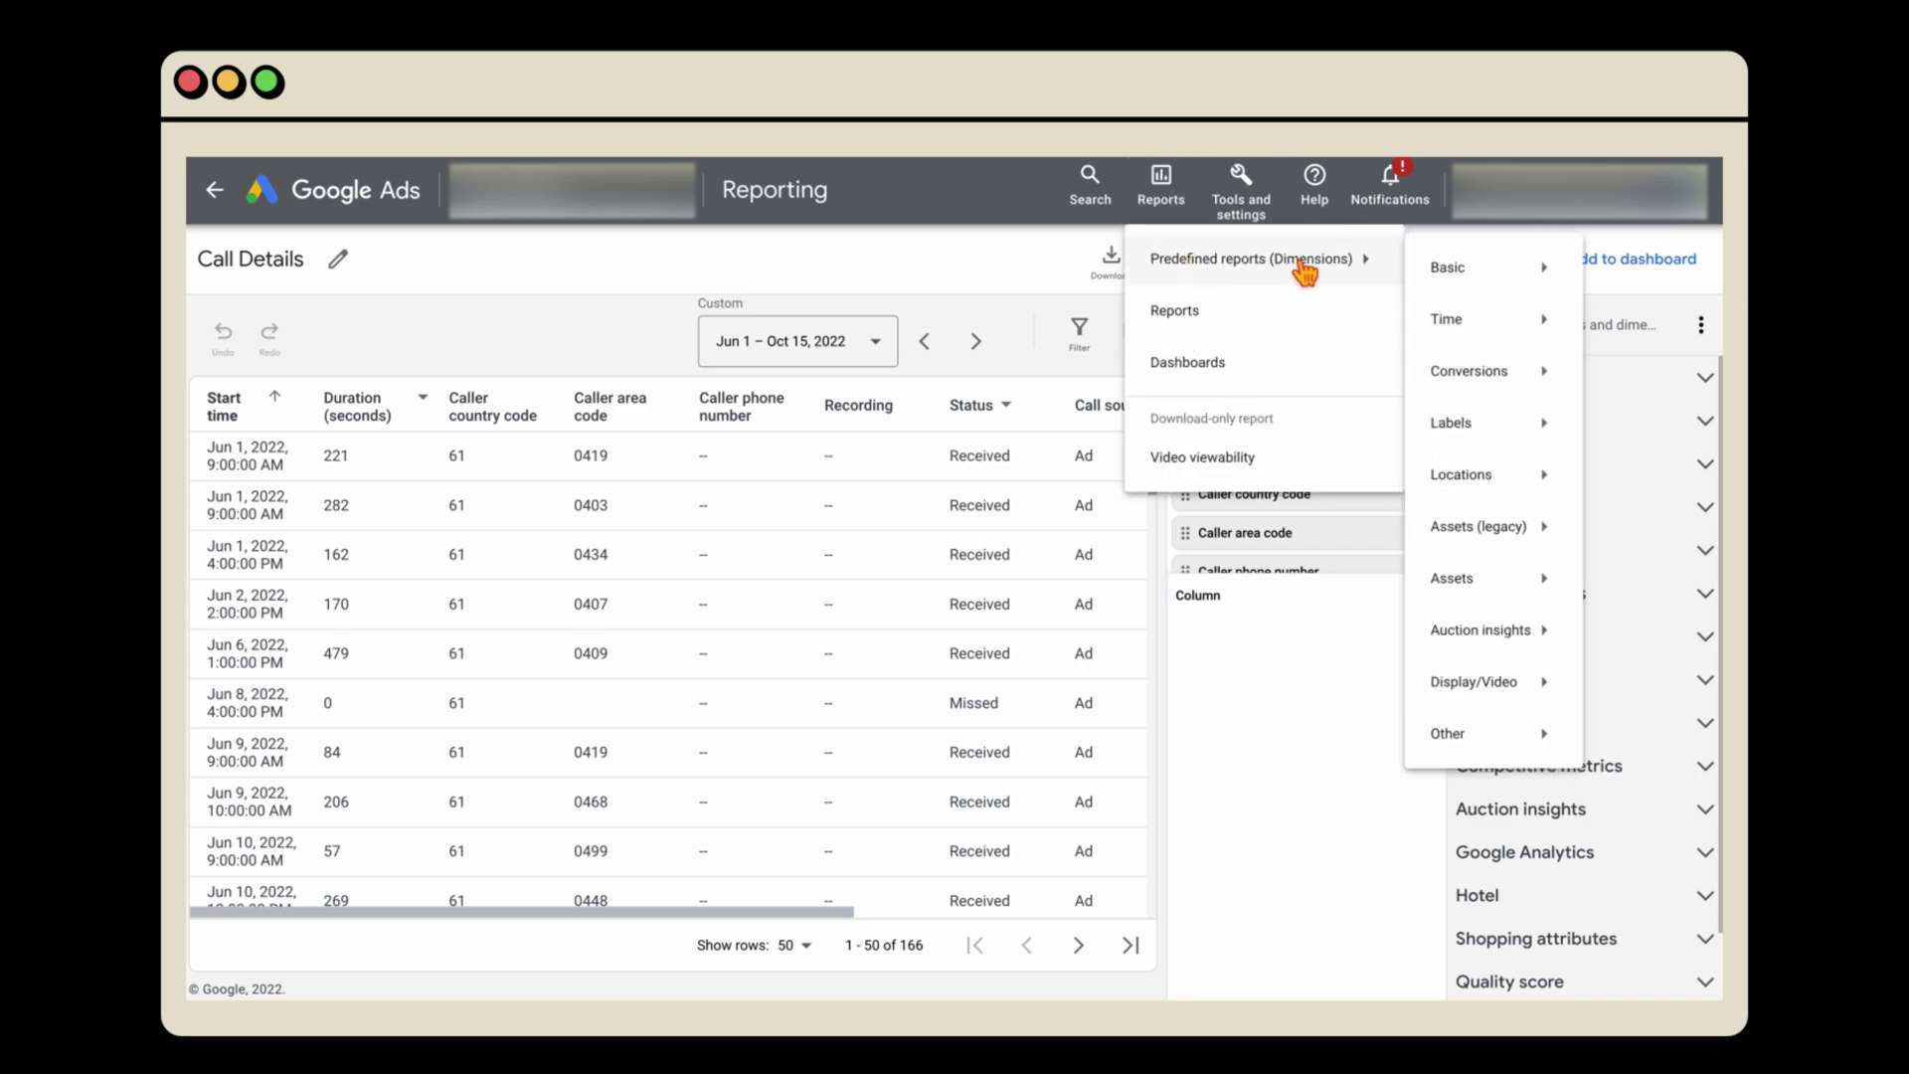
mouse_move(1479, 526)
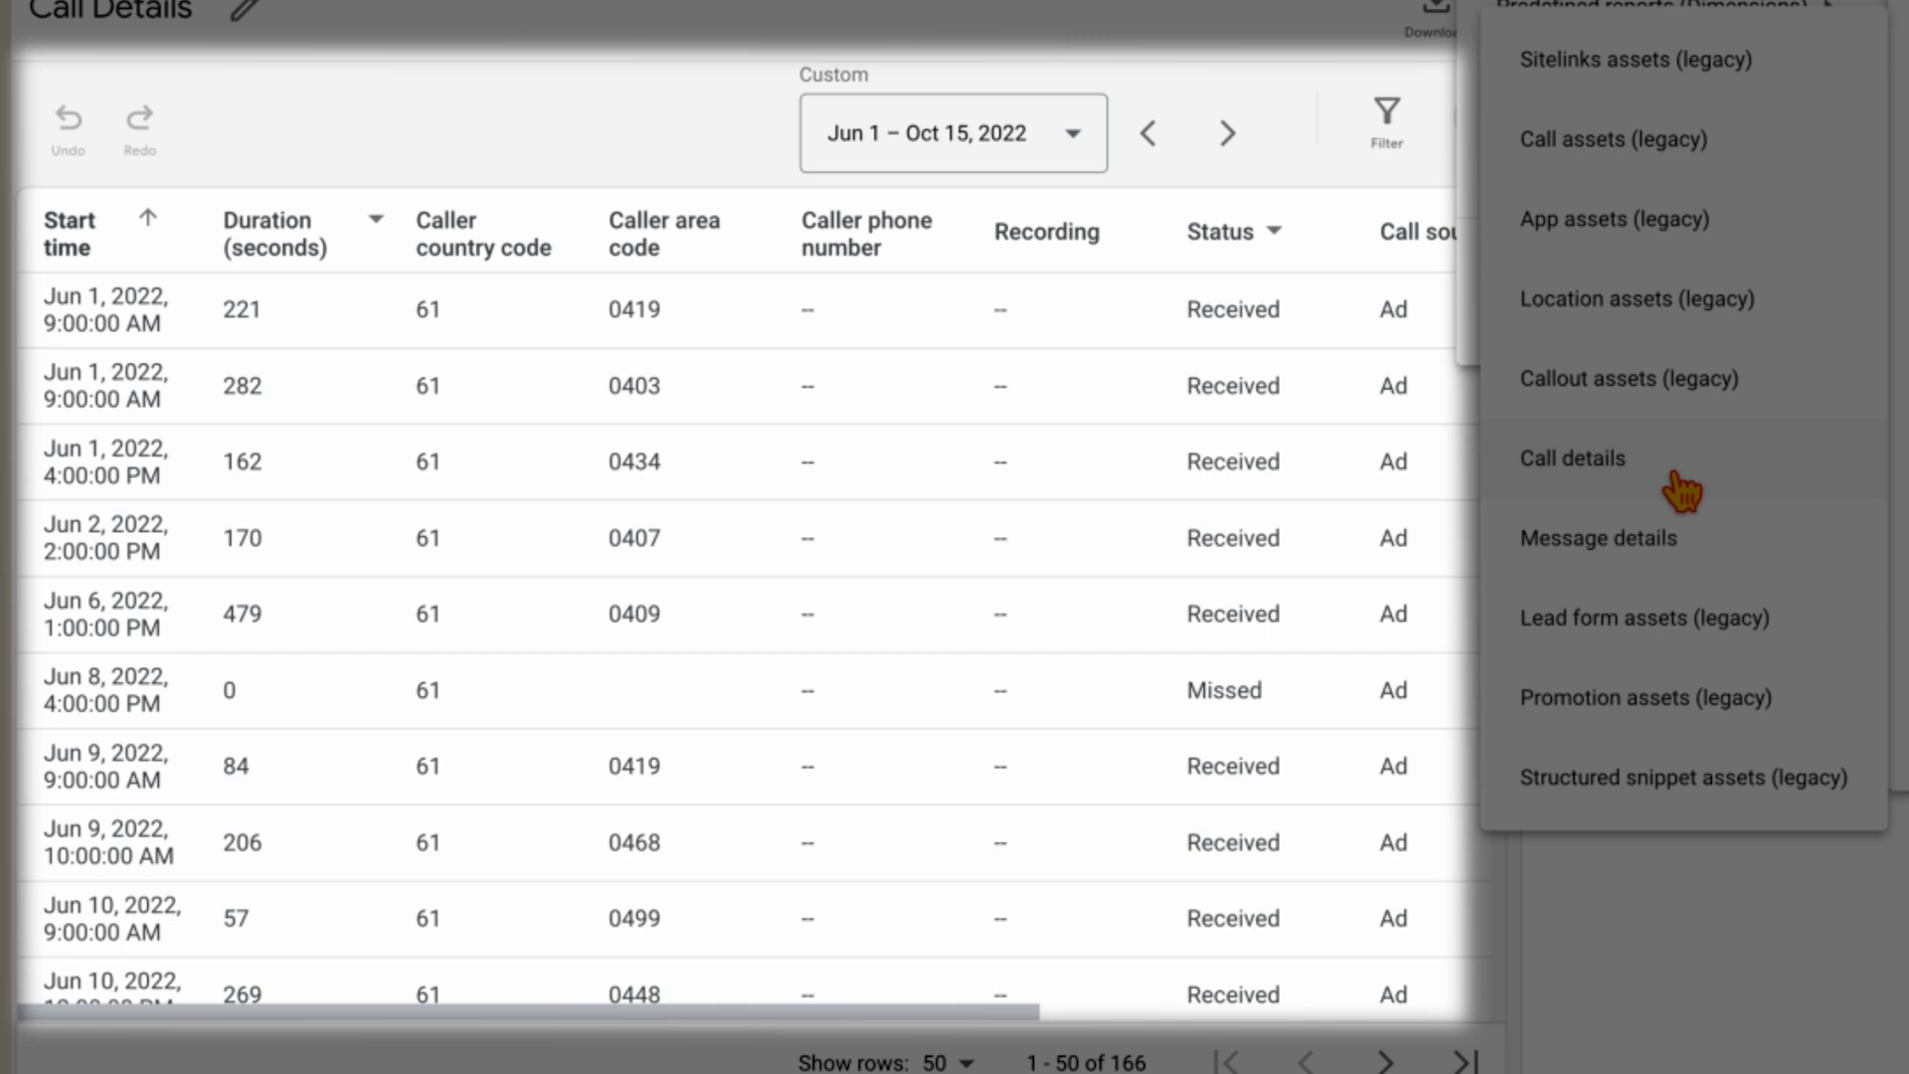
left_click(1675, 474)
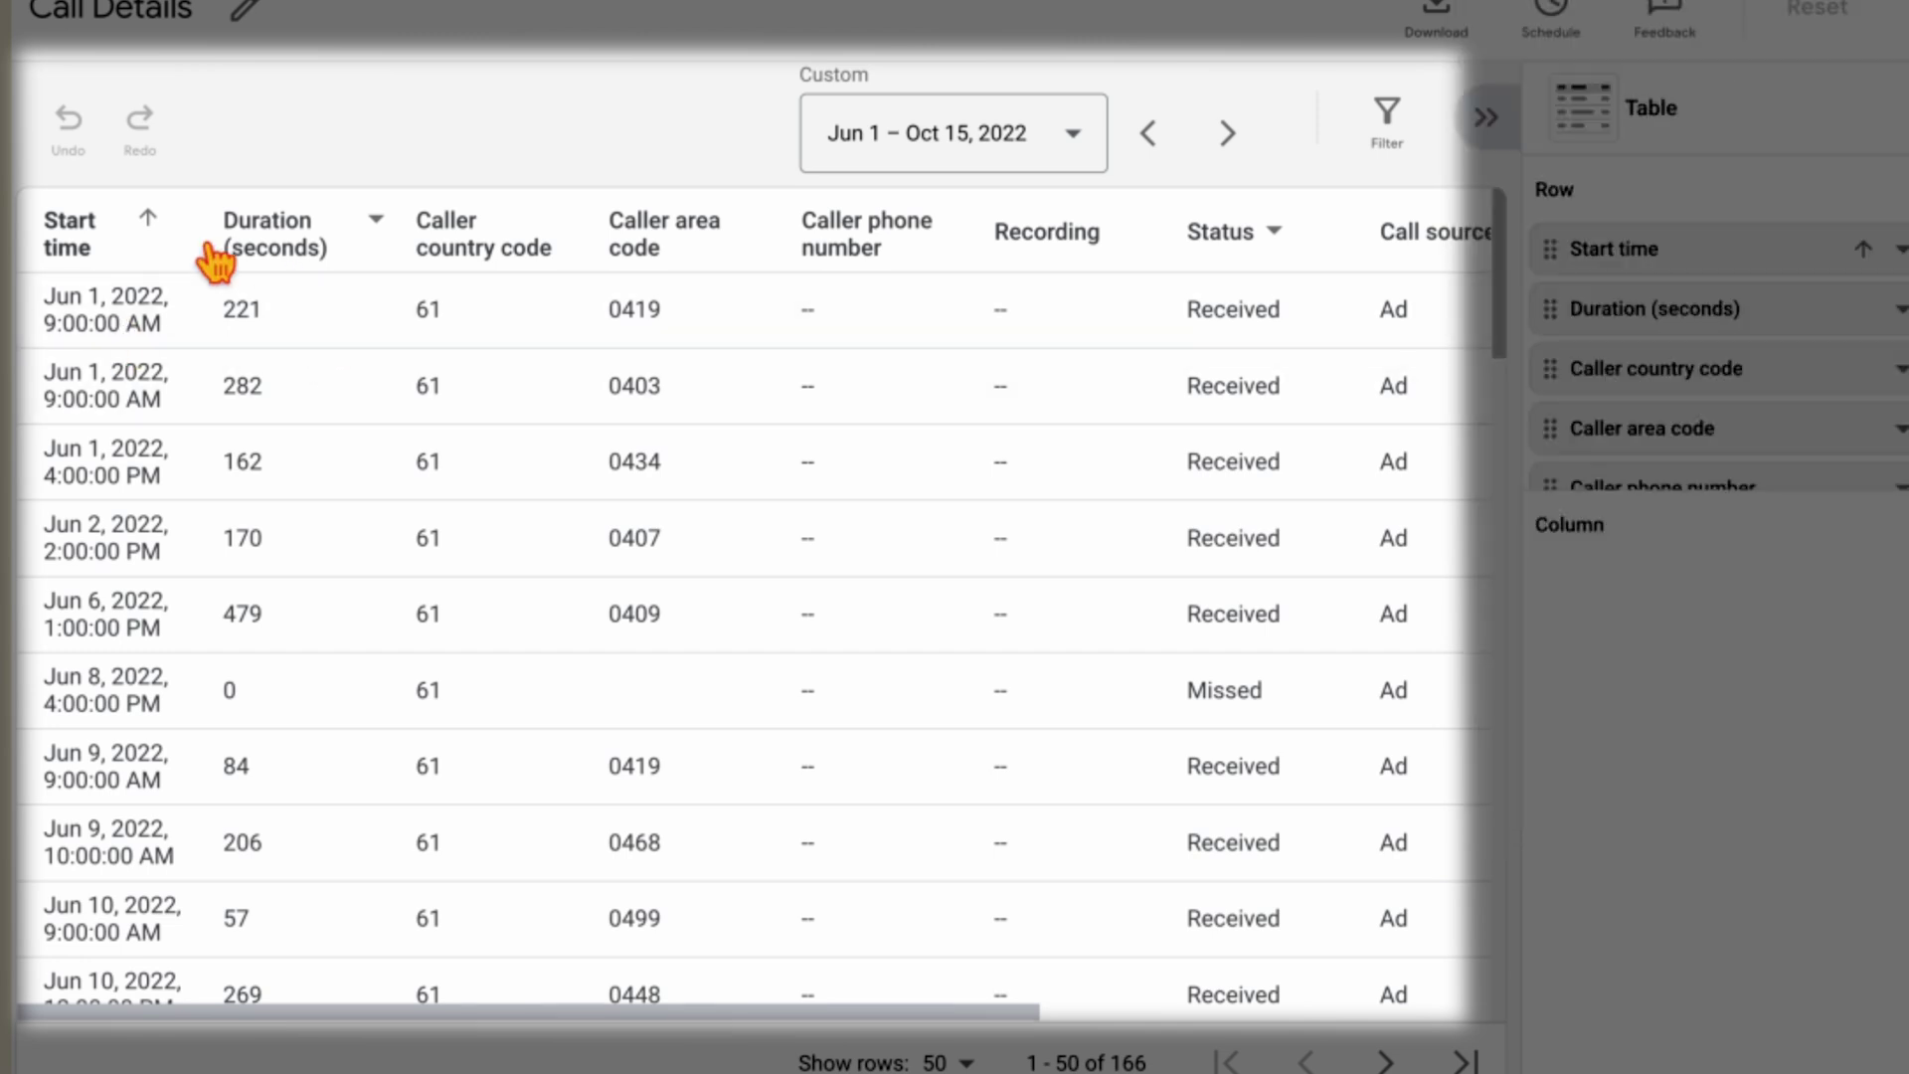
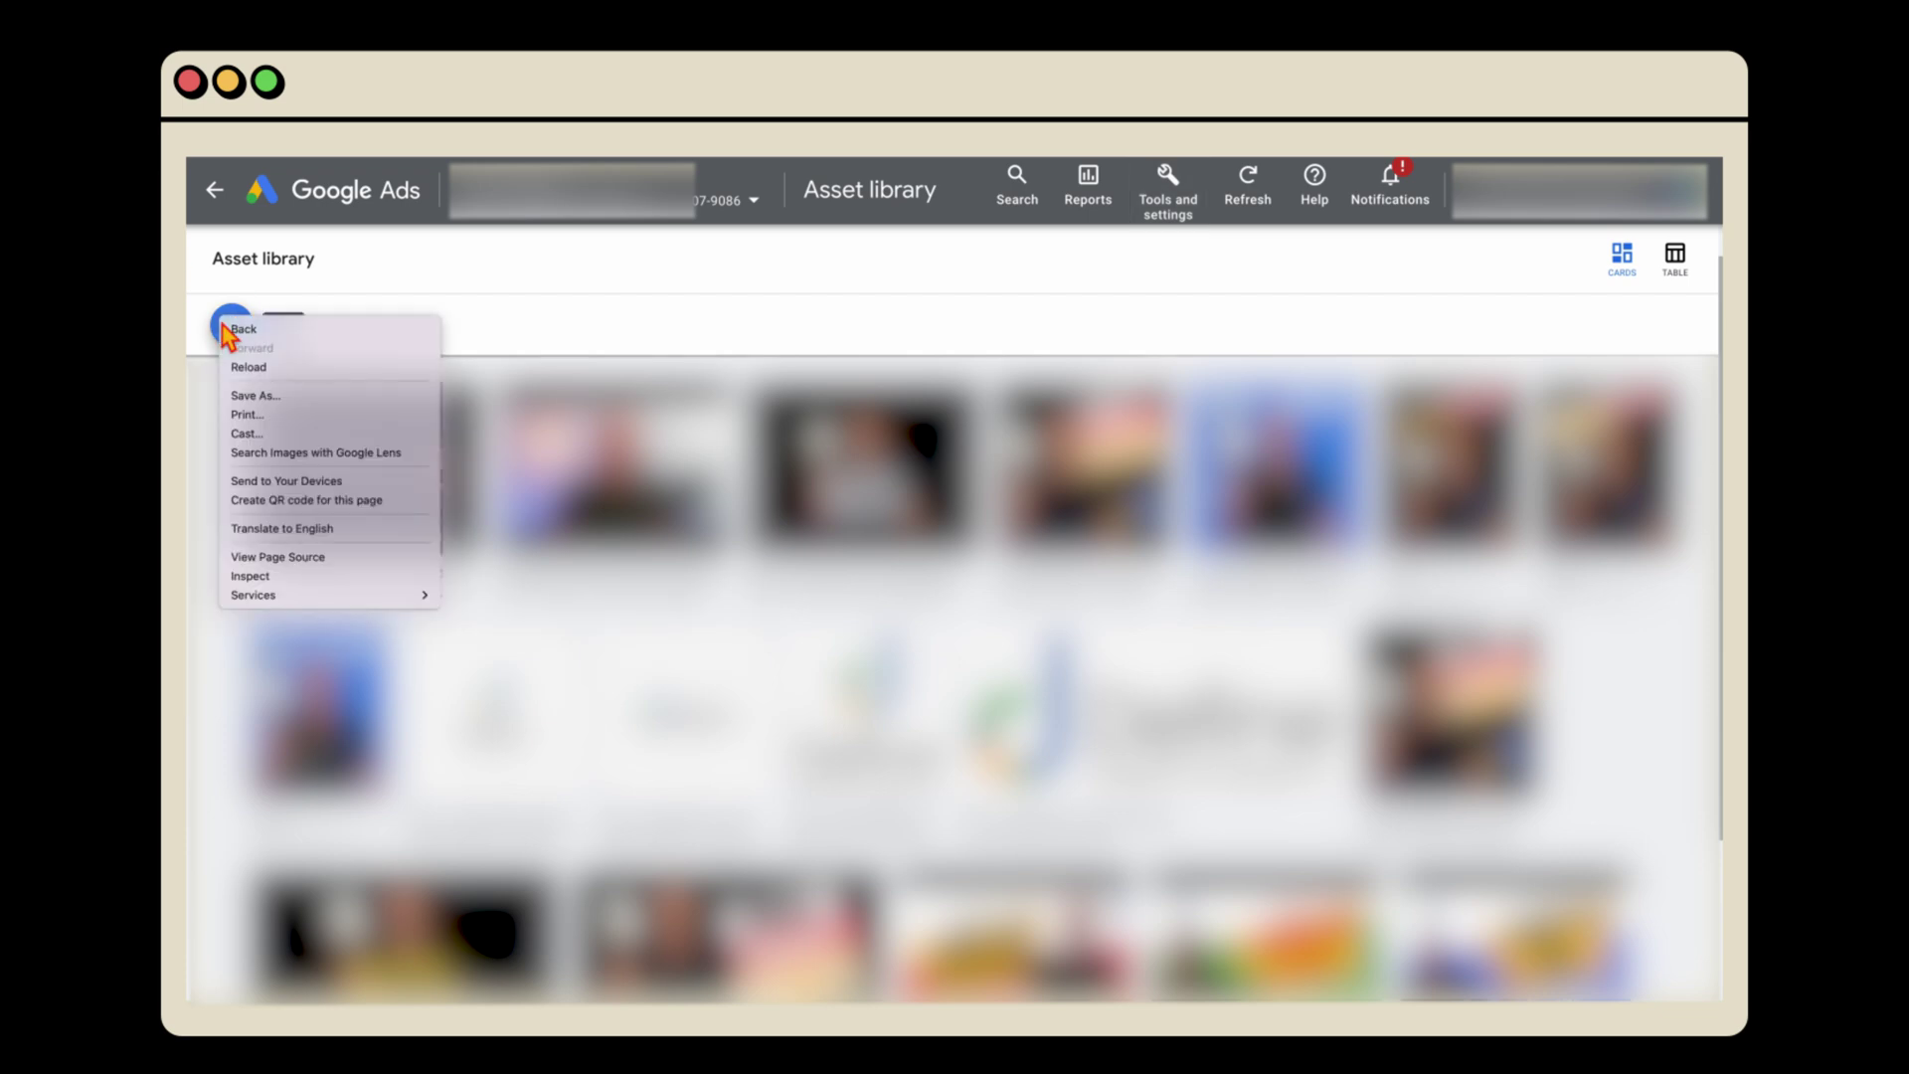
Start a new video in the asset library and choose the Promote your sale template
key("Escape")
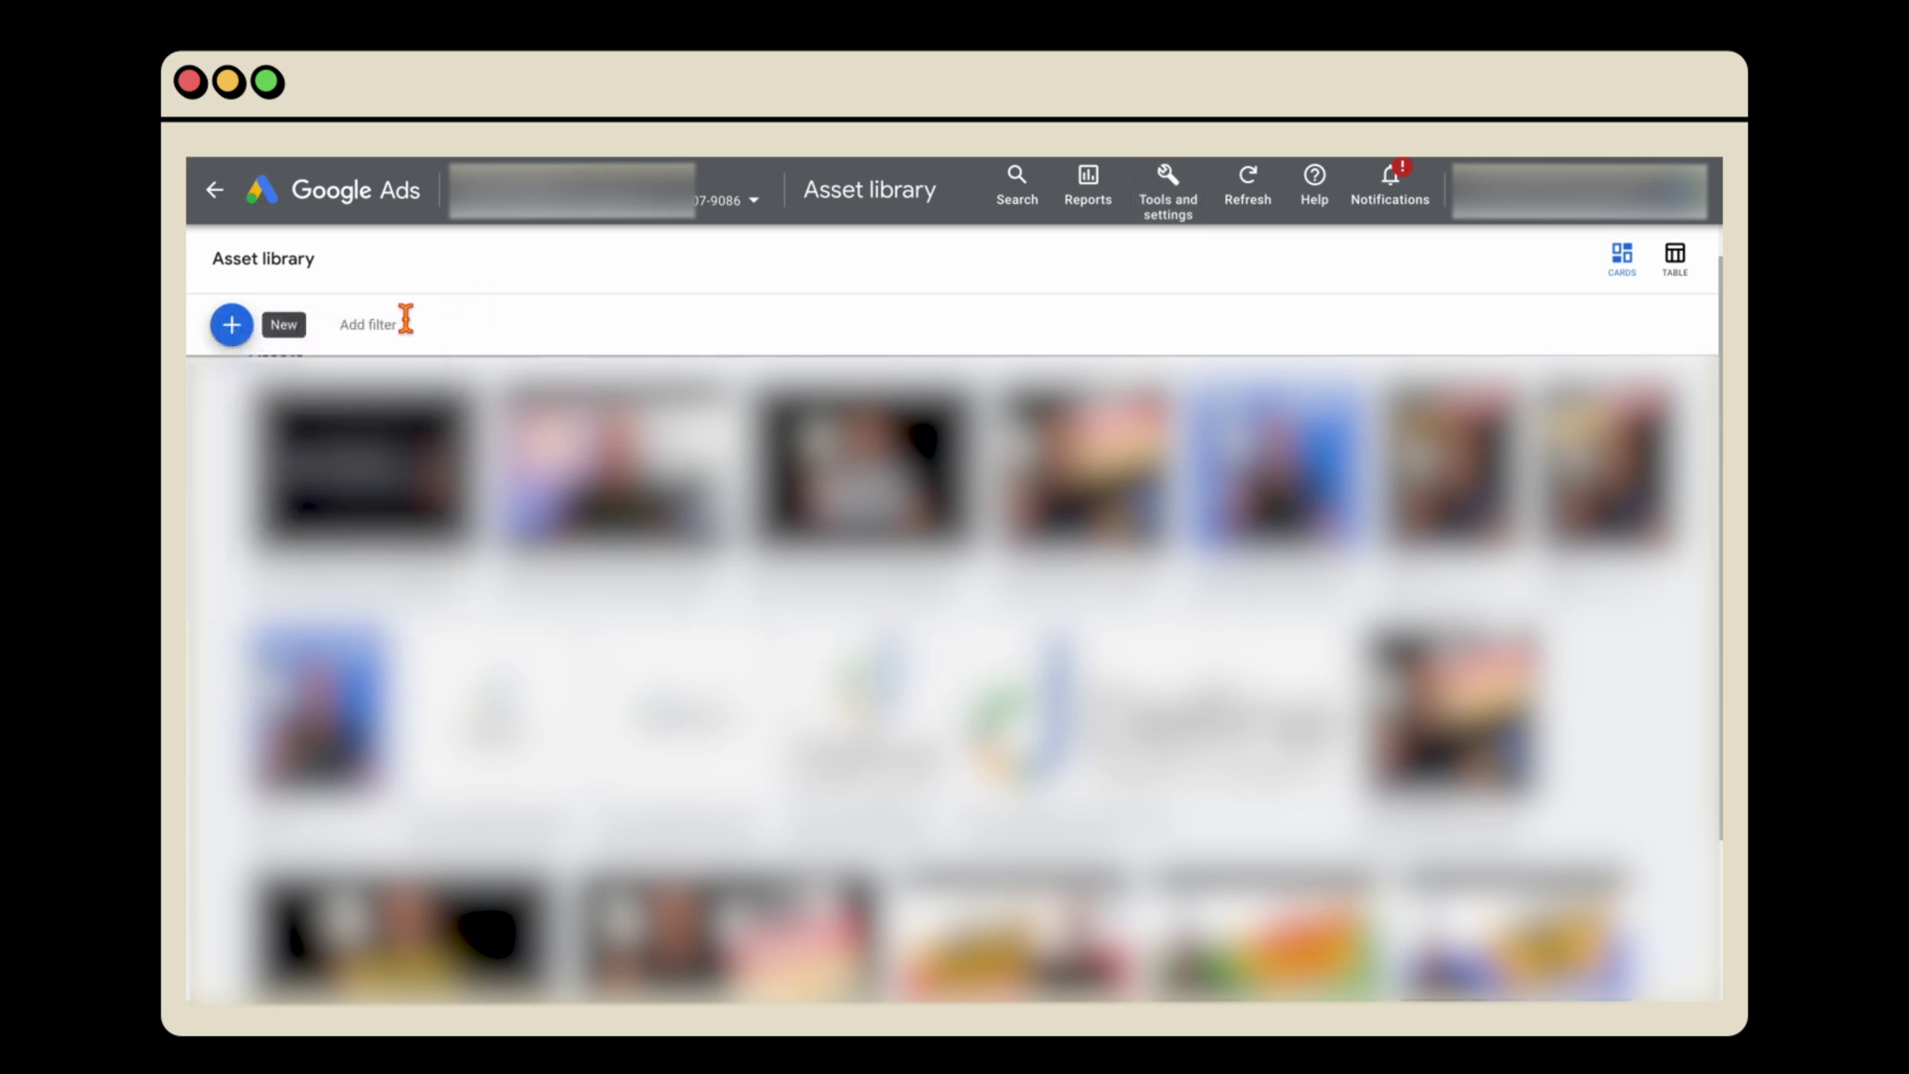
left_click(232, 324)
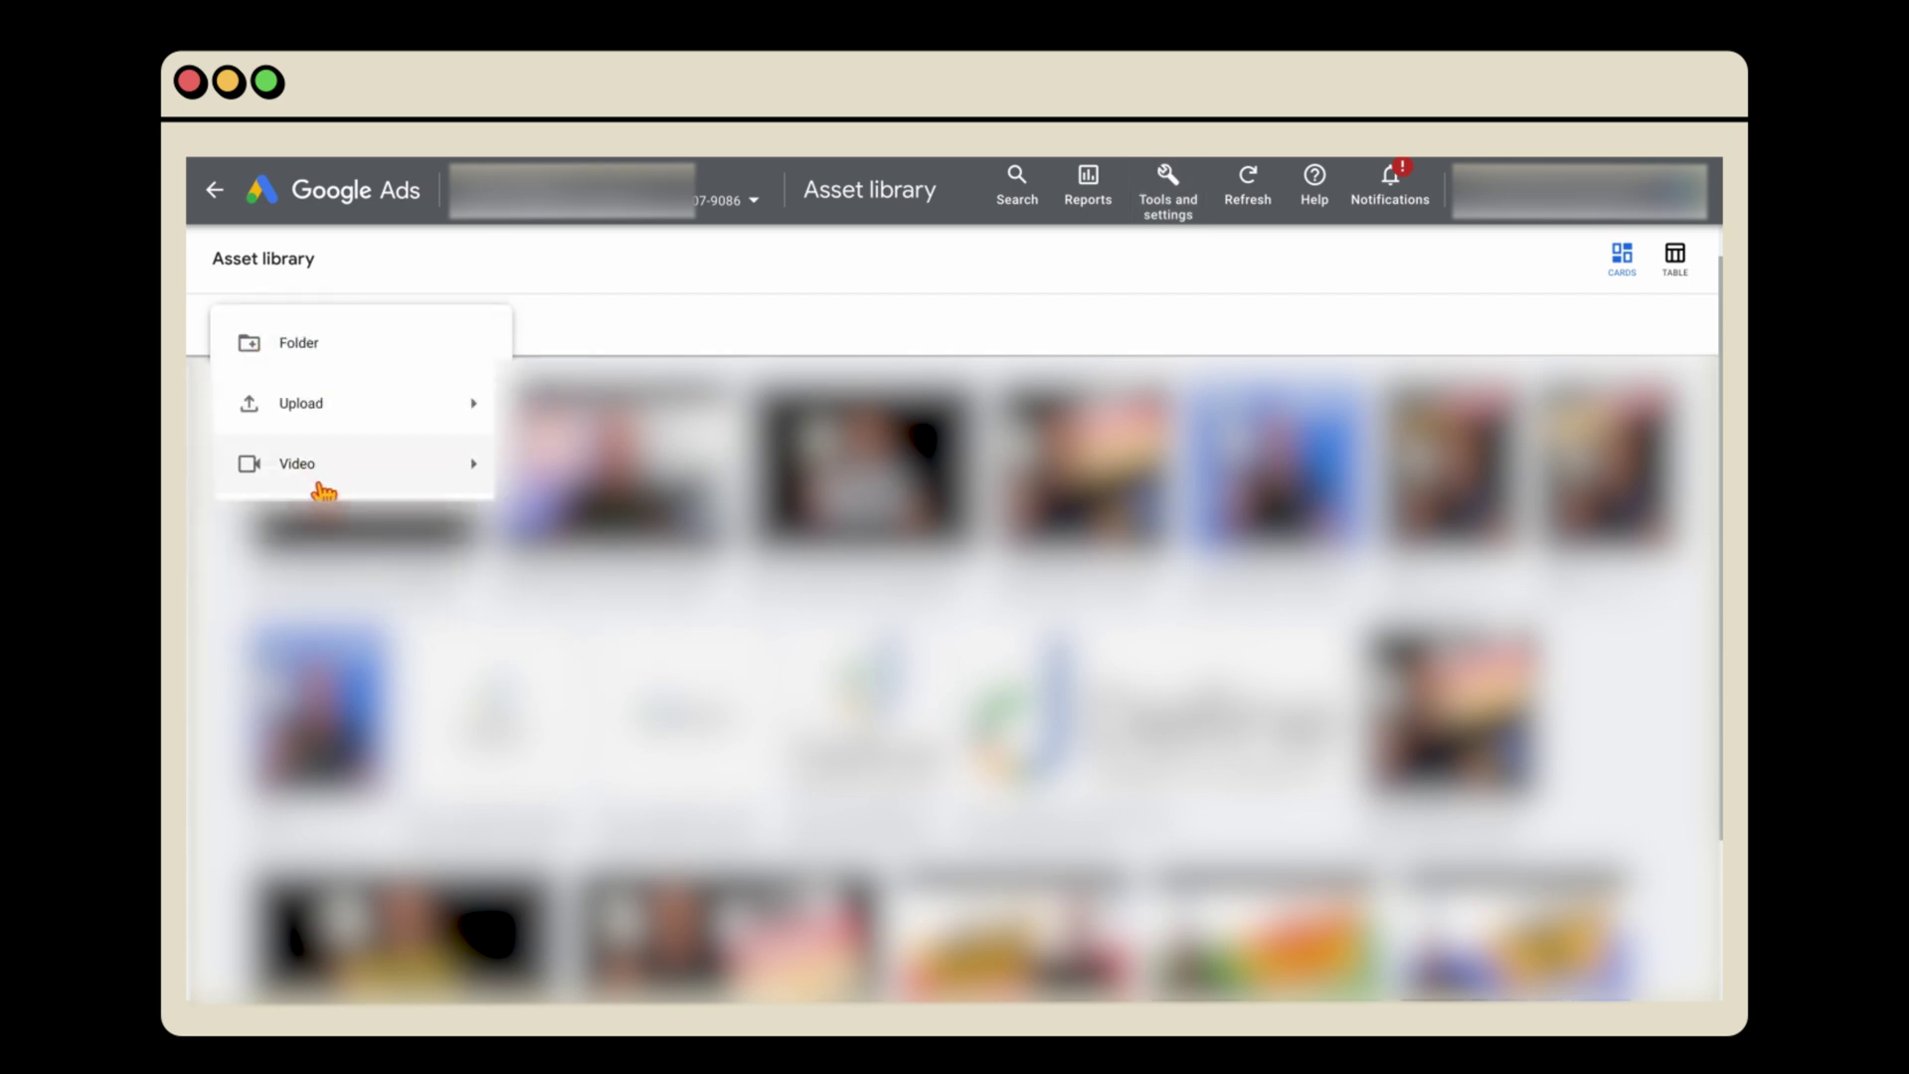
left_click(654, 491)
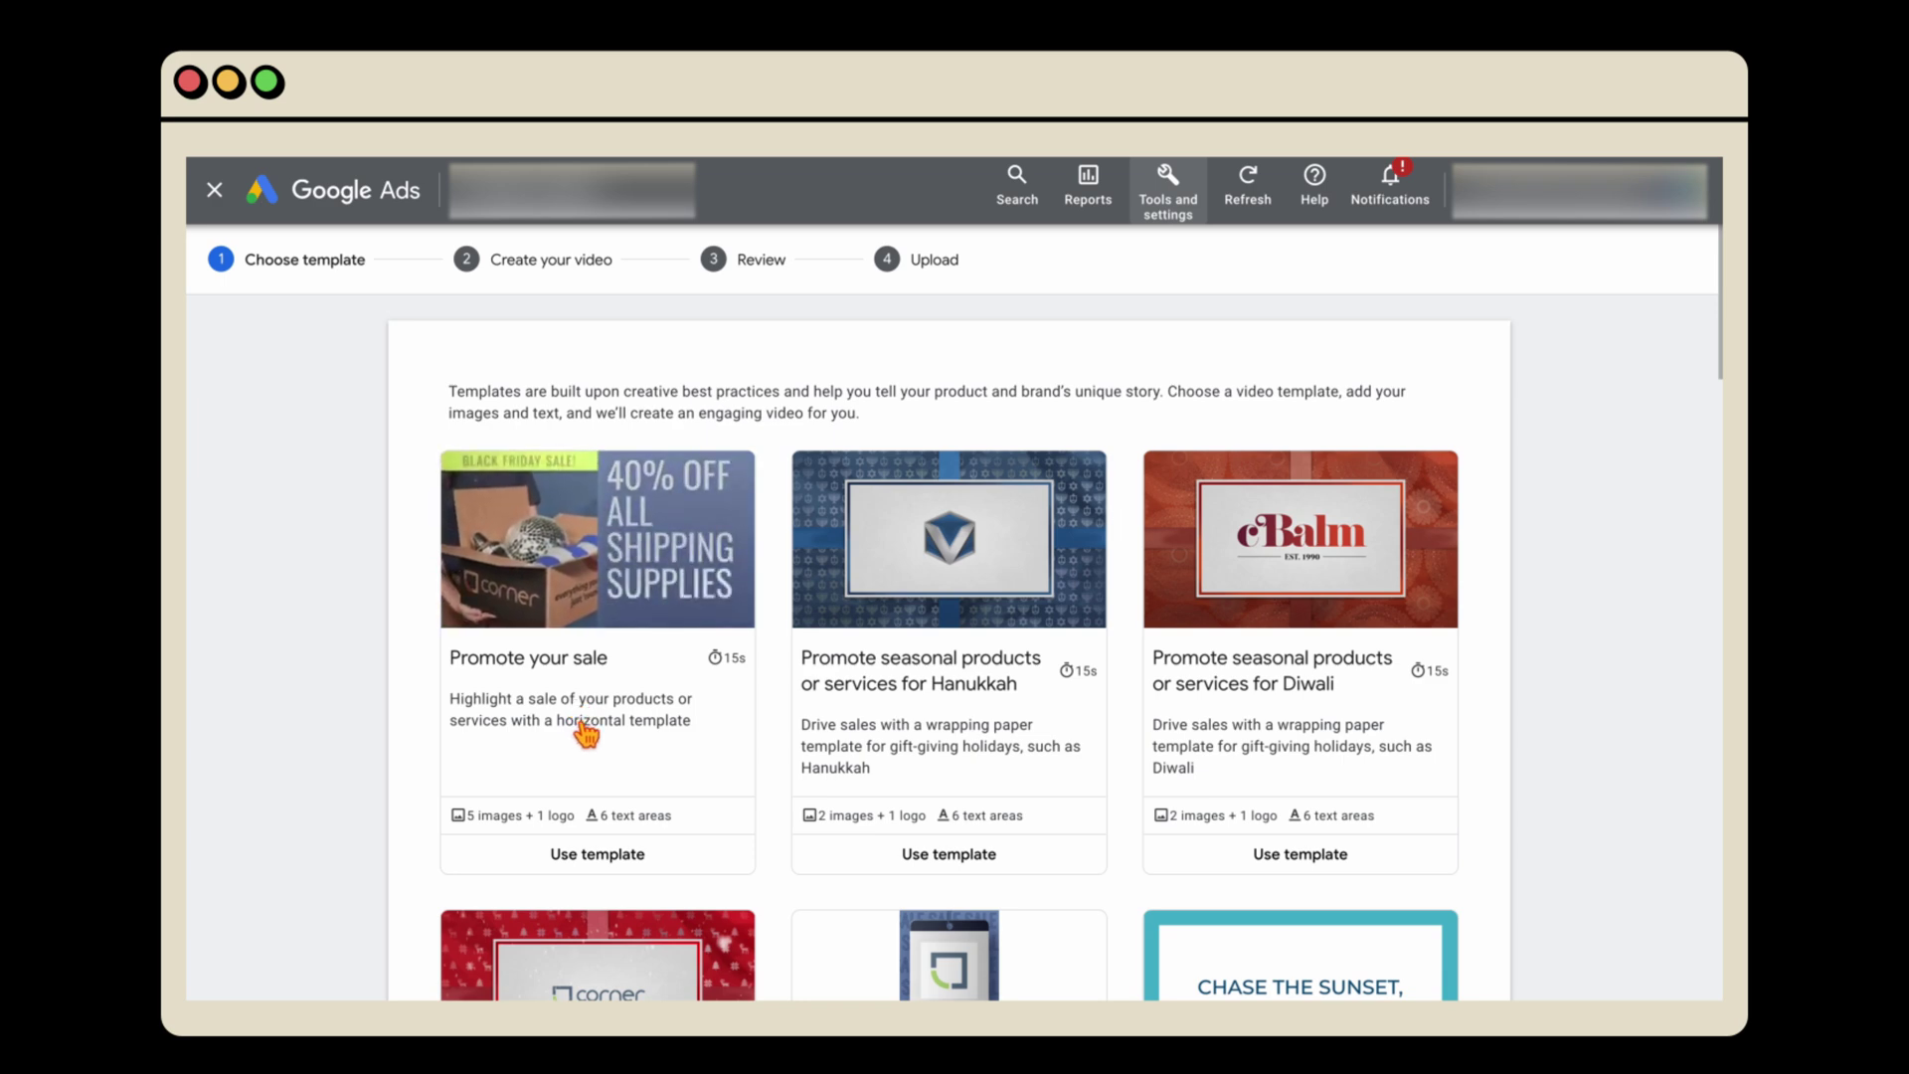
scroll(587, 734, "down", 1)
scroll(587, 734, "up", 1)
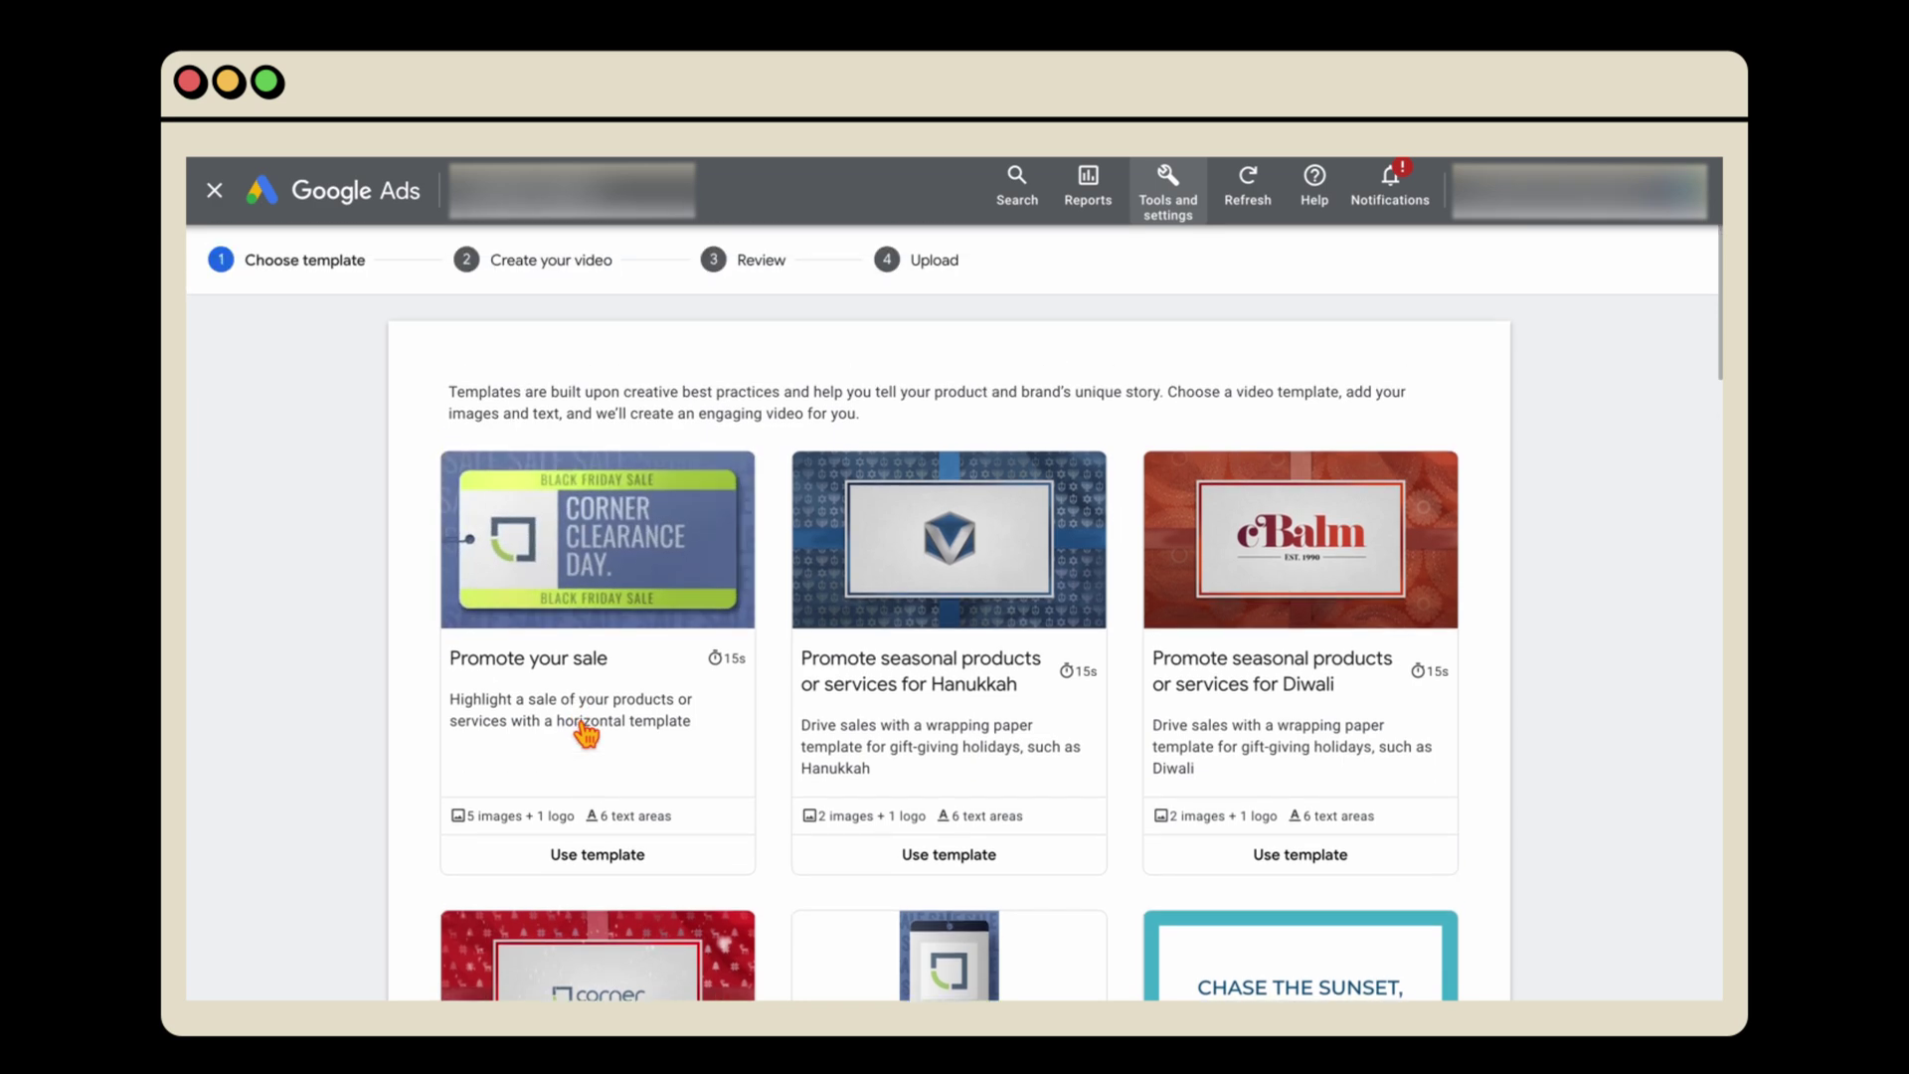
left_click(615, 861)
Look through the template's video name, brand color and logo settings, and leave video creation for the asset library
mouse_move(624, 671)
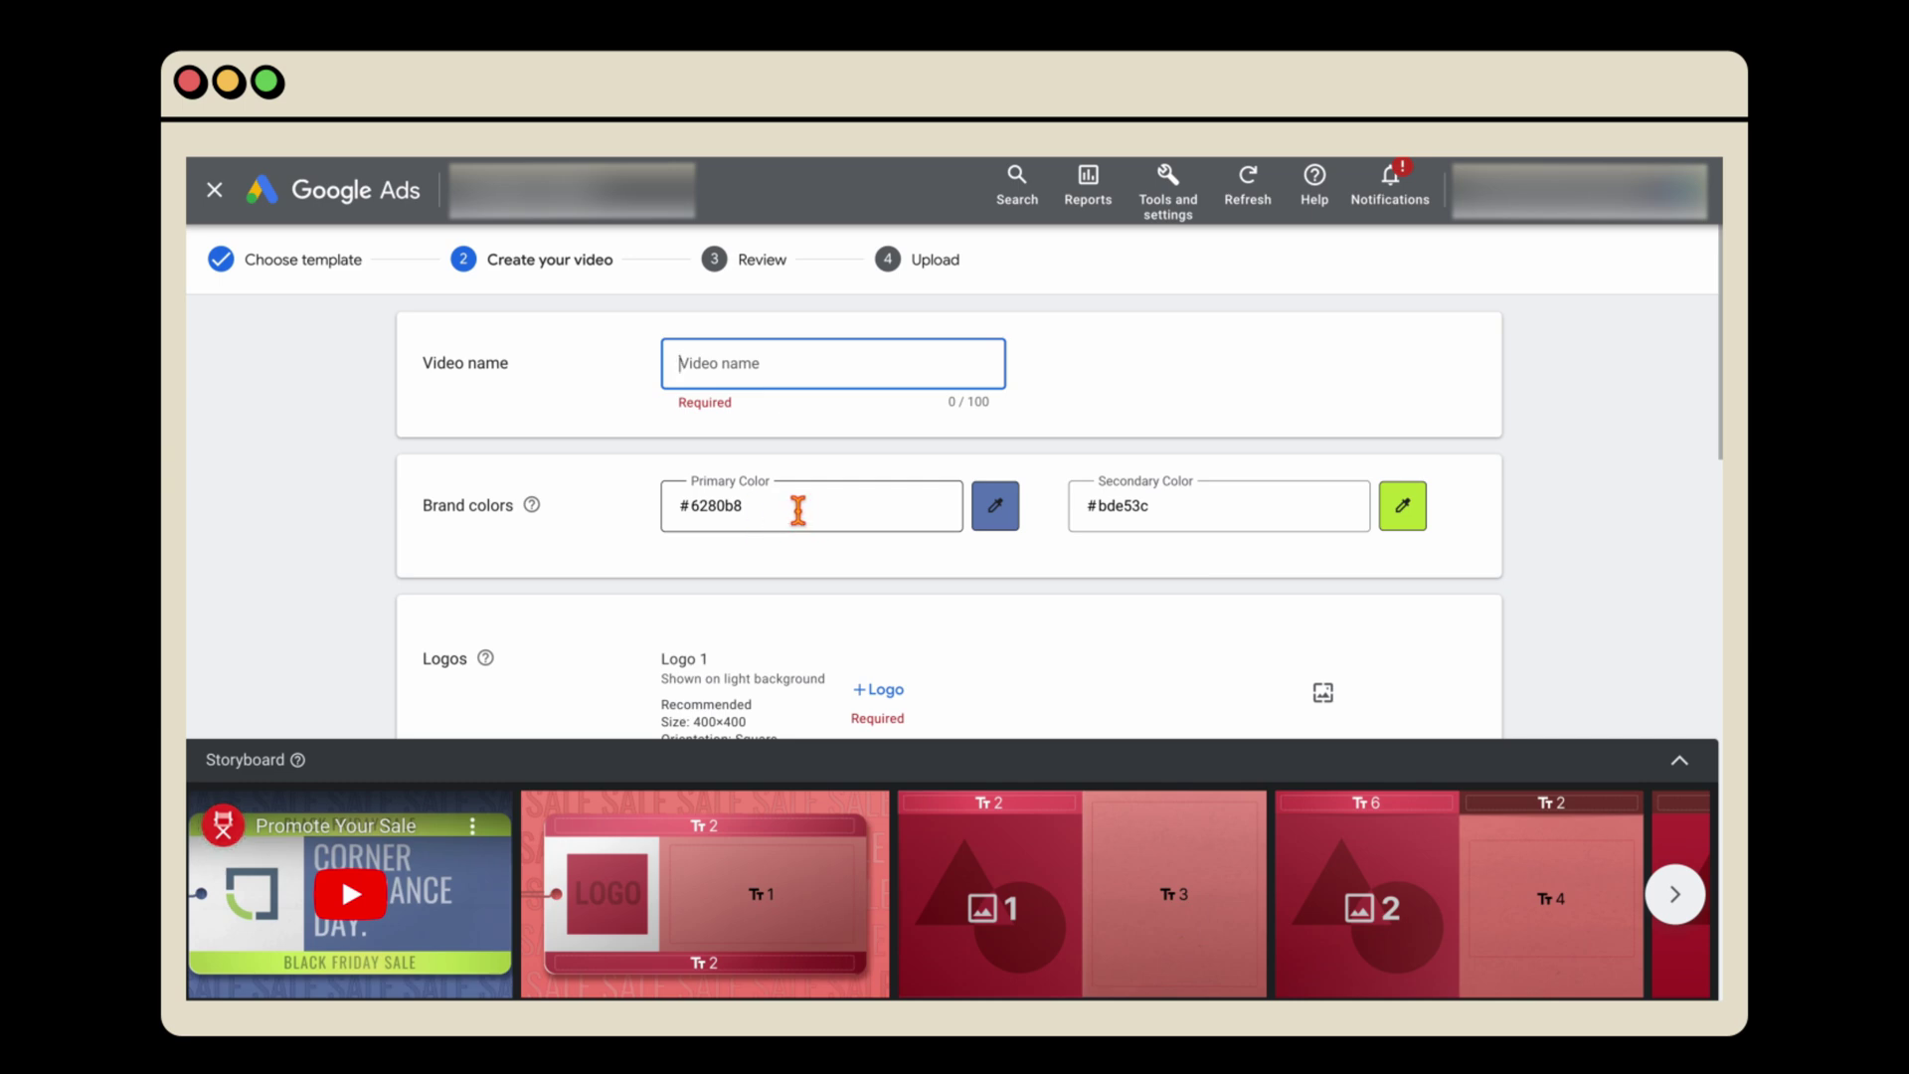
scroll(781, 461, "down", 6)
scroll(862, 434, "down", 1)
left_click(246, 206)
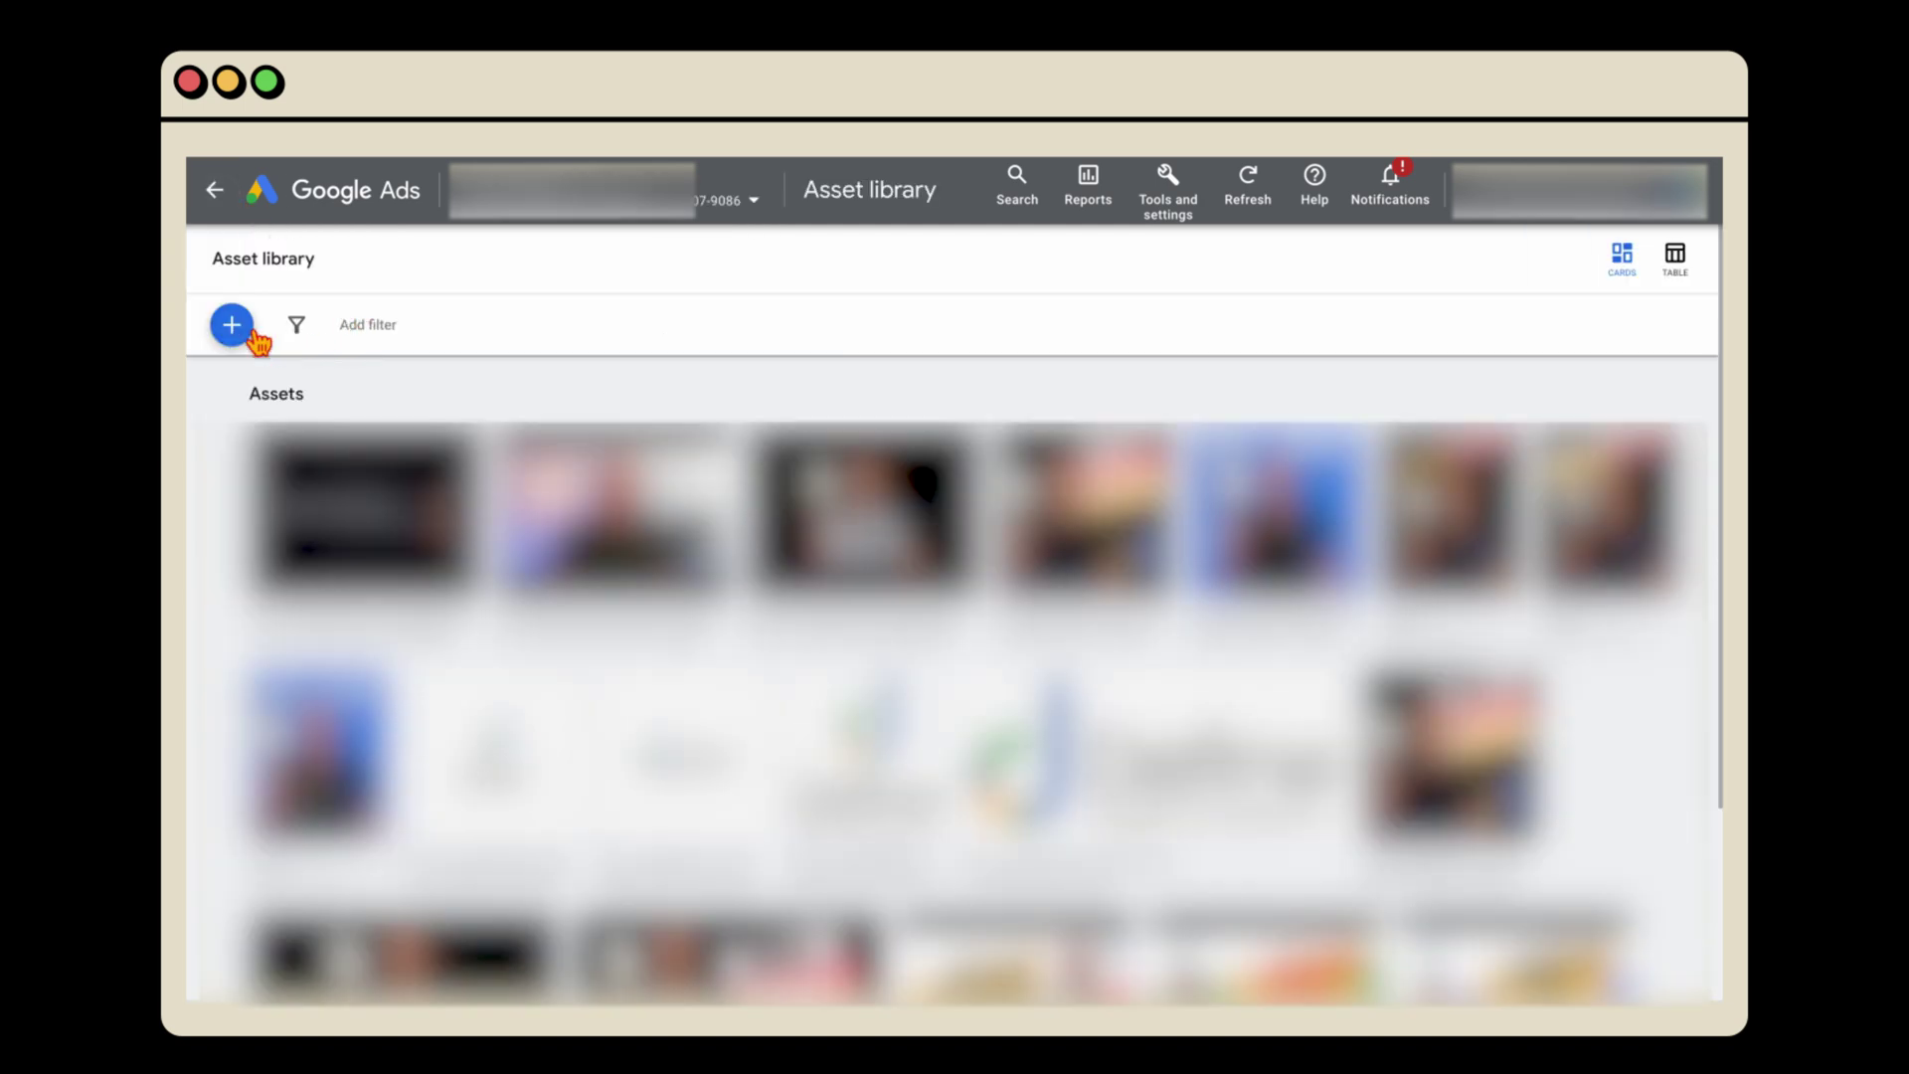
Expand the Ads & assets pages of the account overview and look through the predefined Assets (legacy) reports
left_click(243, 328)
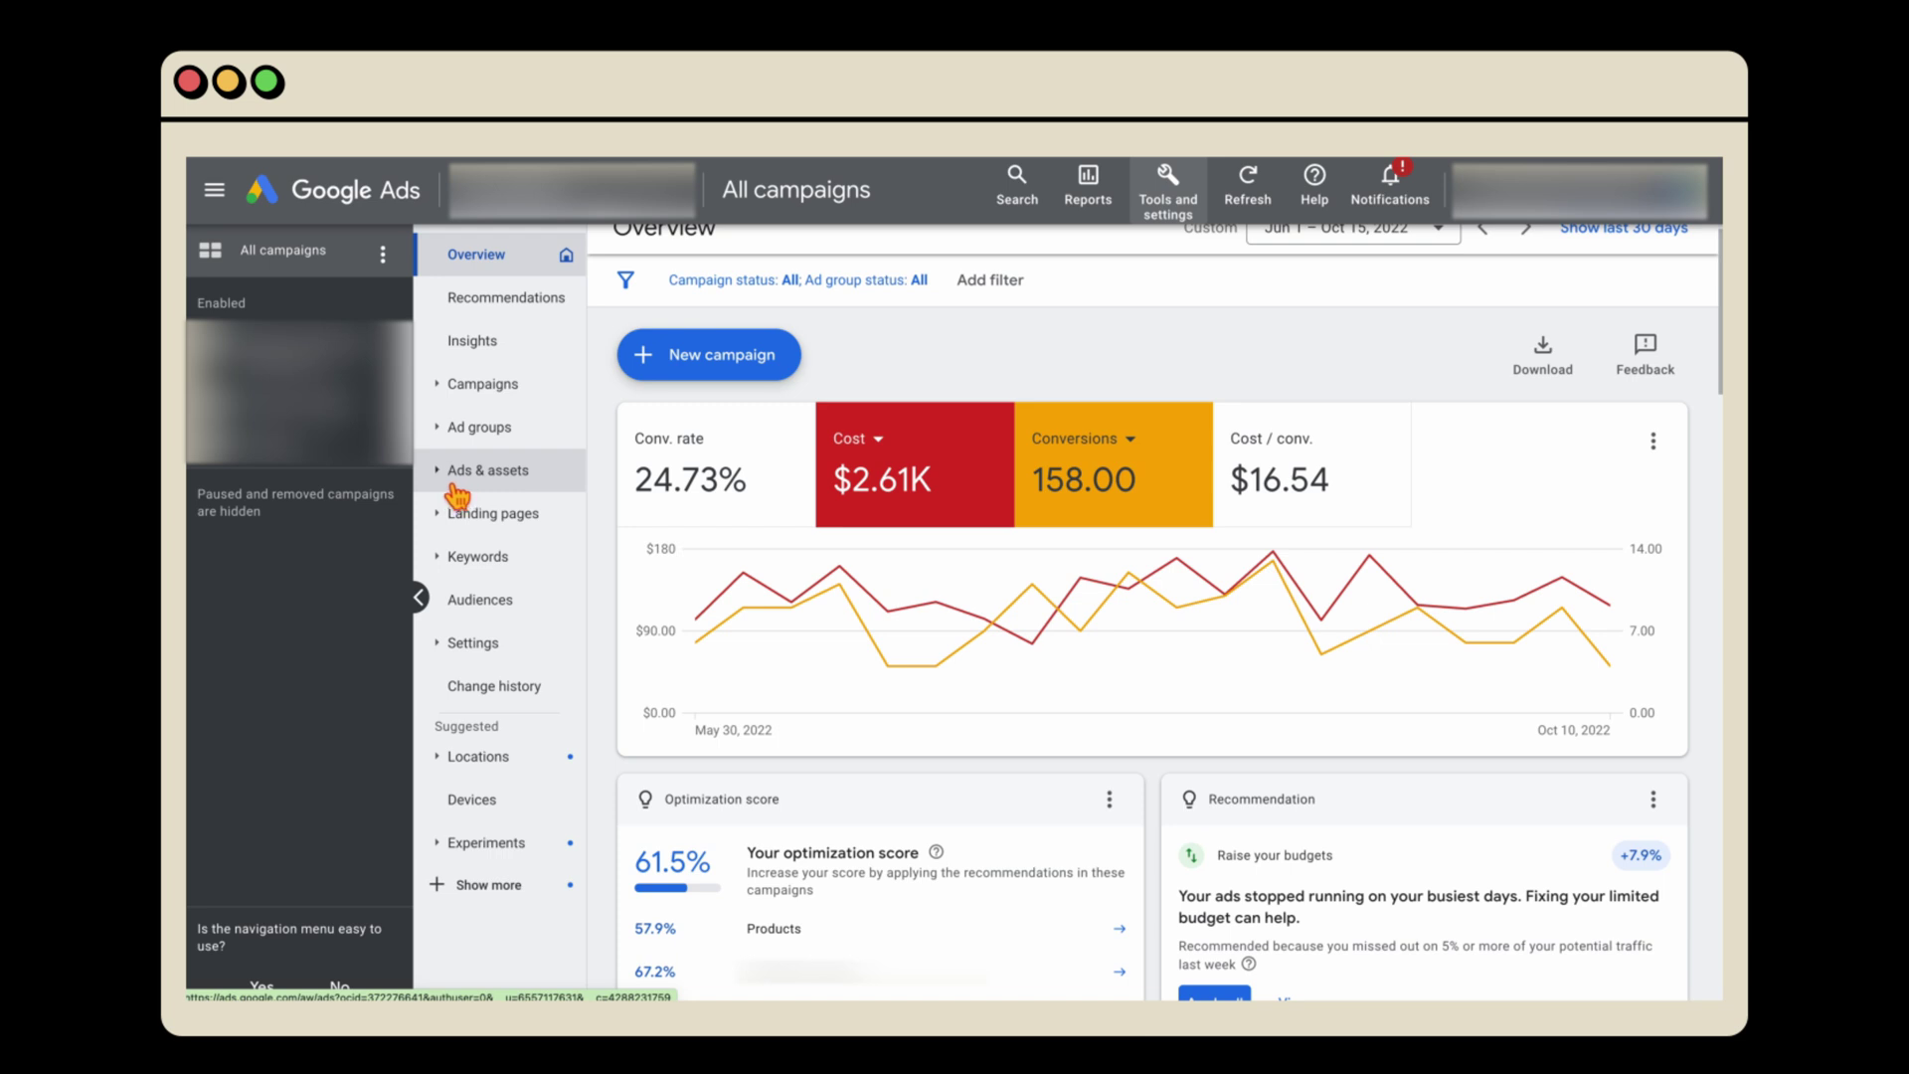
left_click(456, 487)
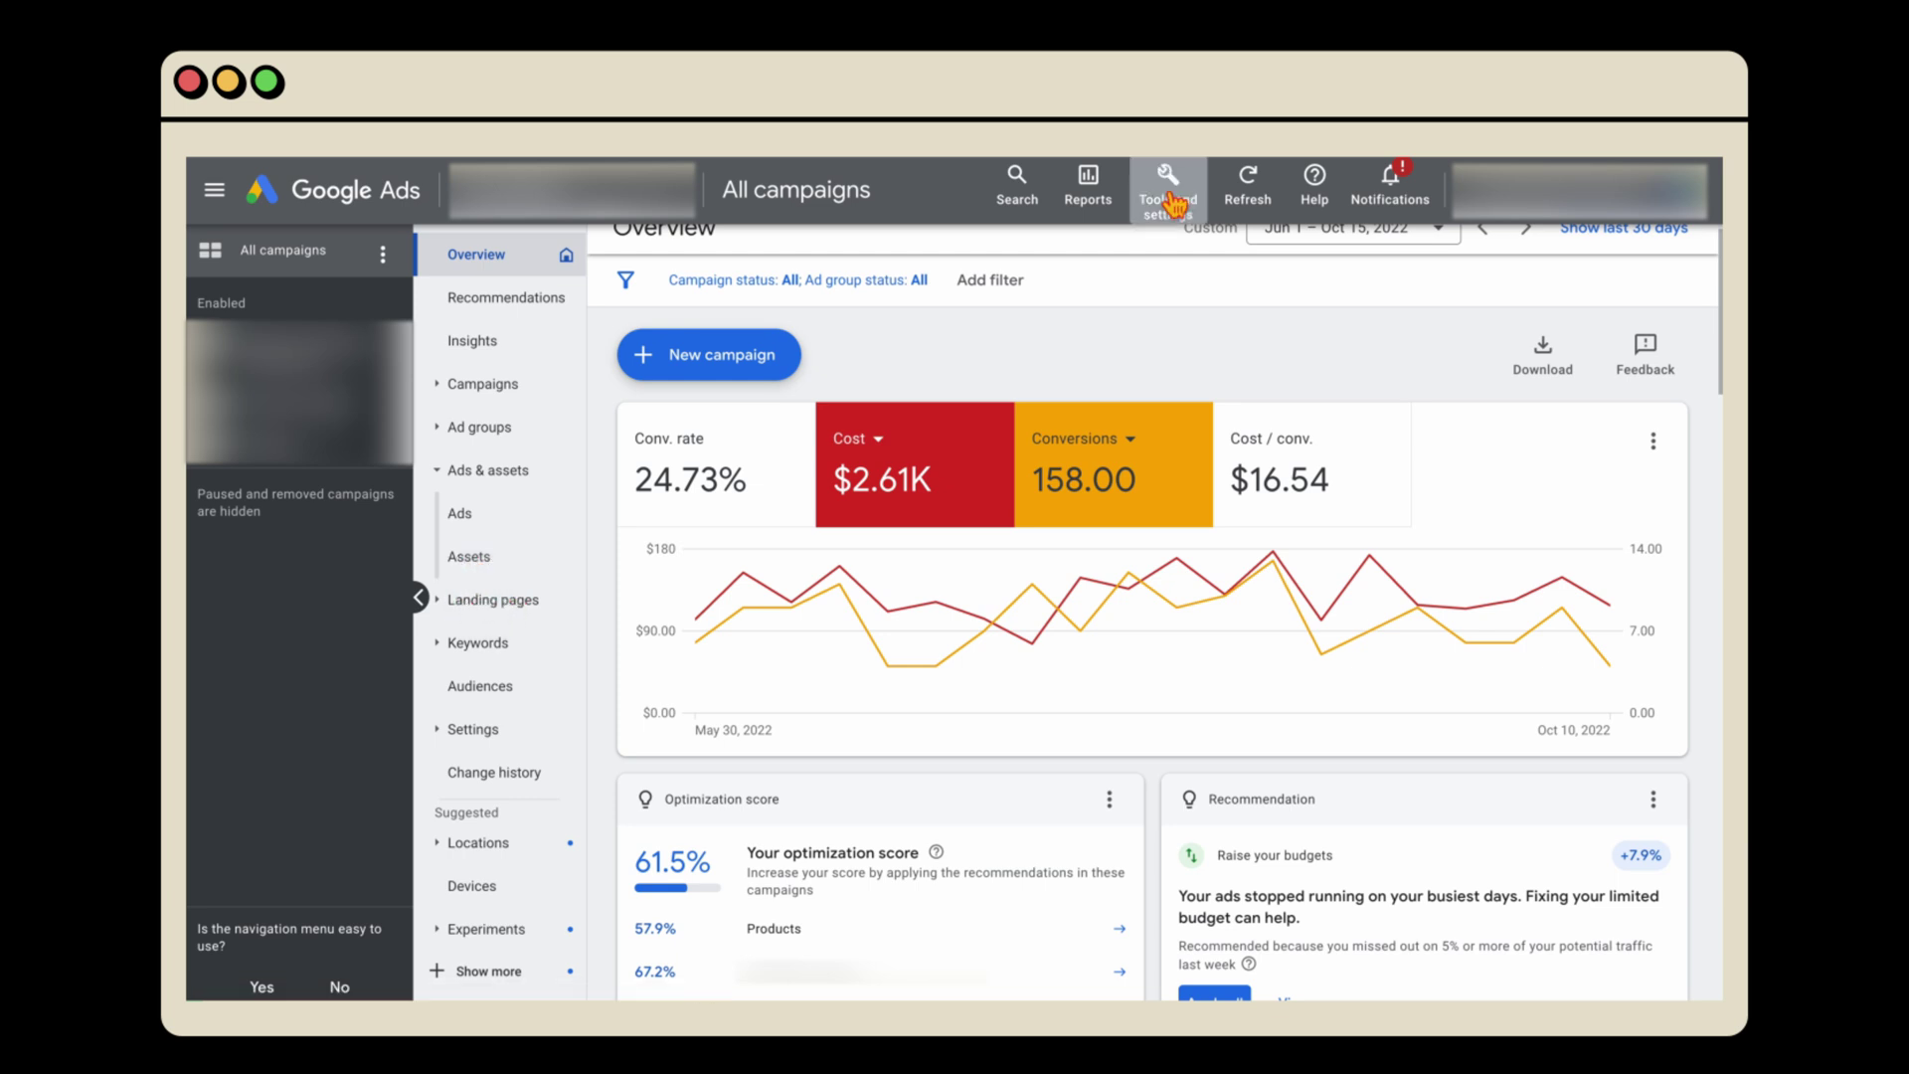
left_click(1176, 204)
left_click(1119, 204)
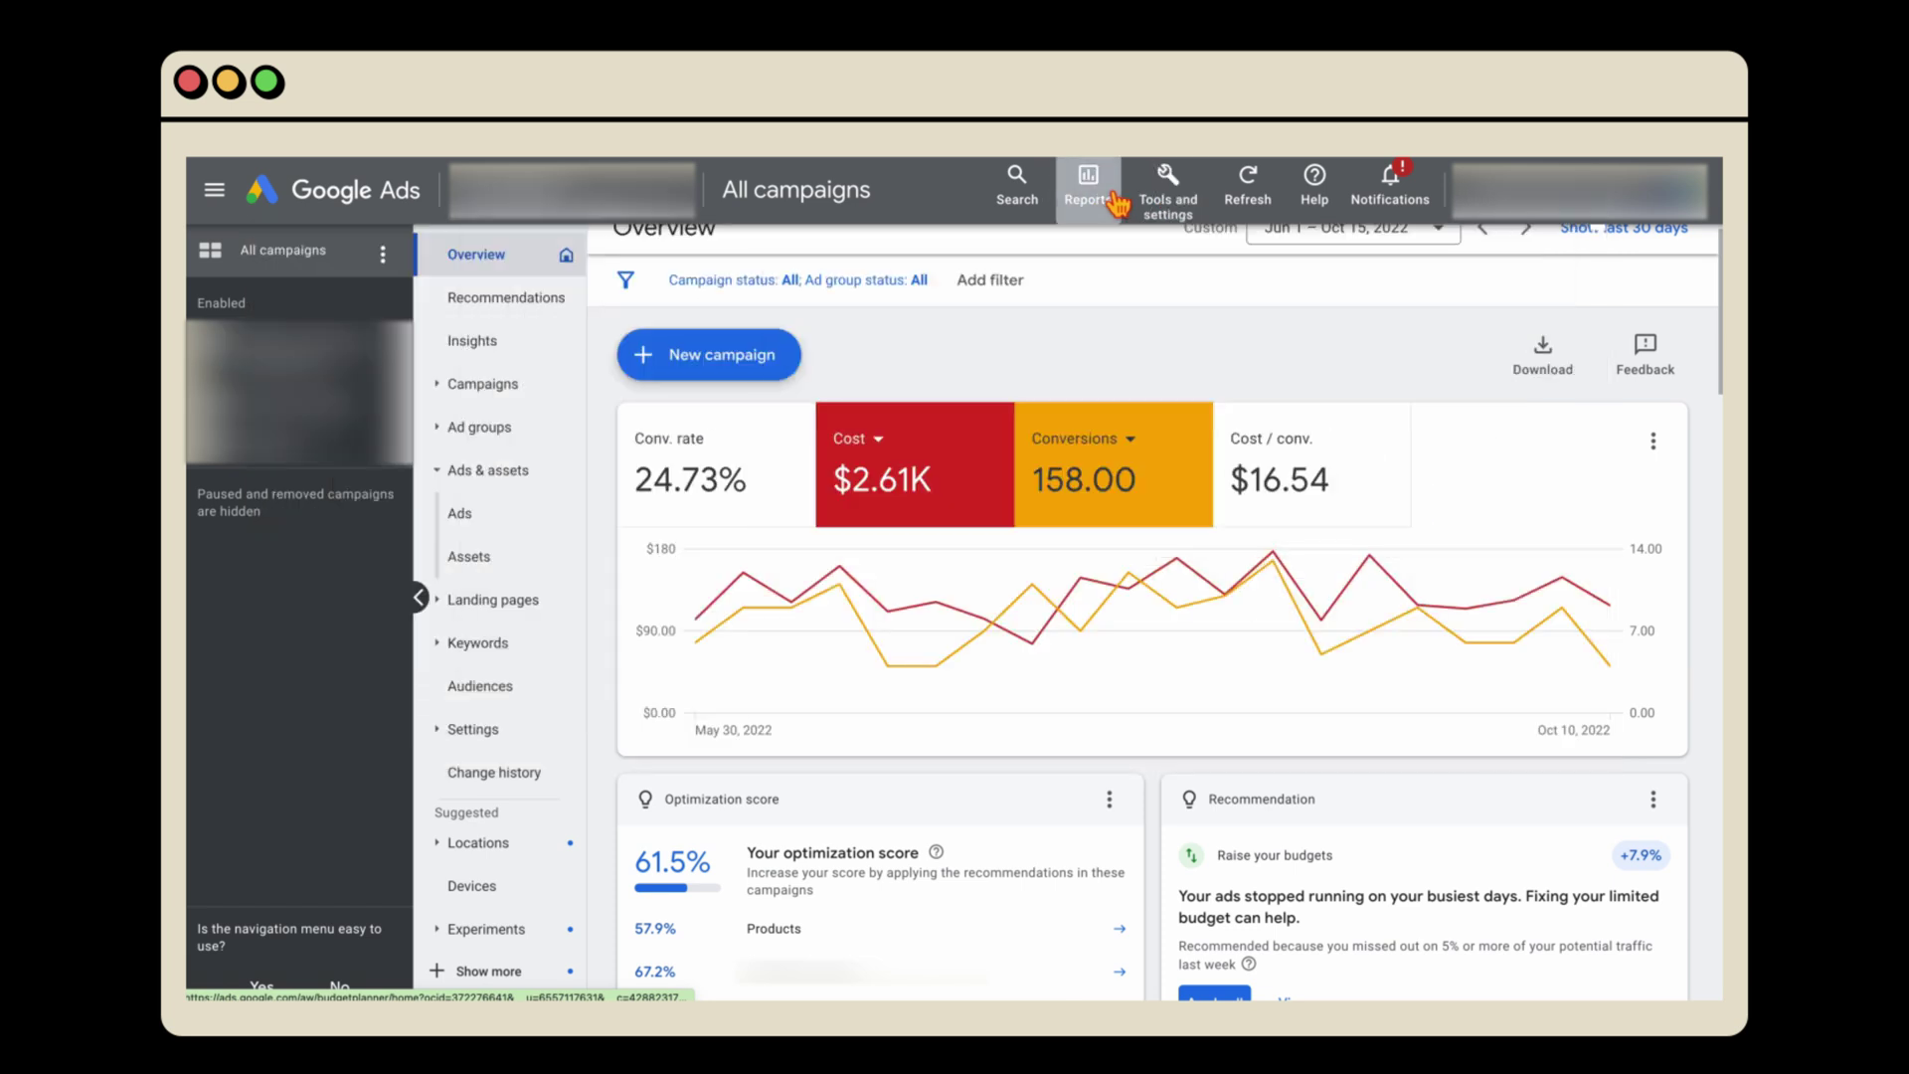
mouse_move(1121, 279)
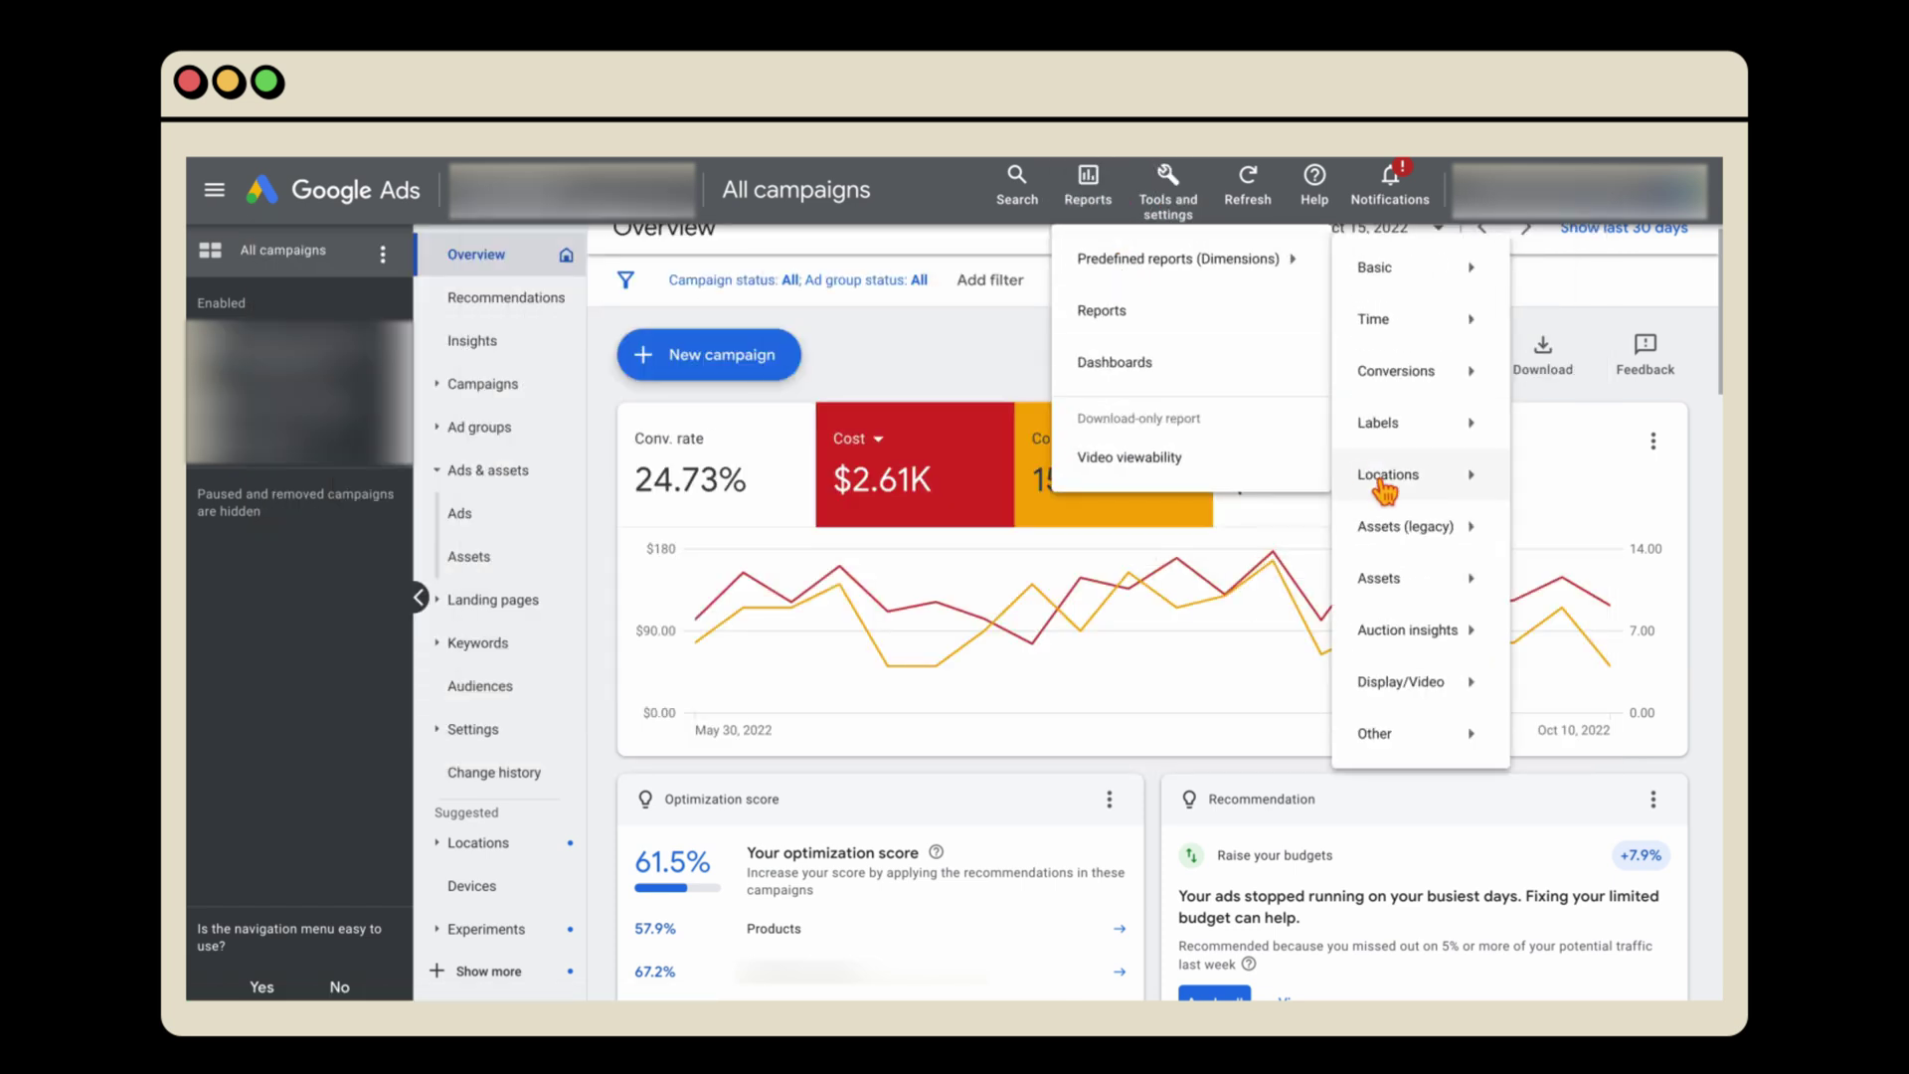
mouse_move(1452, 550)
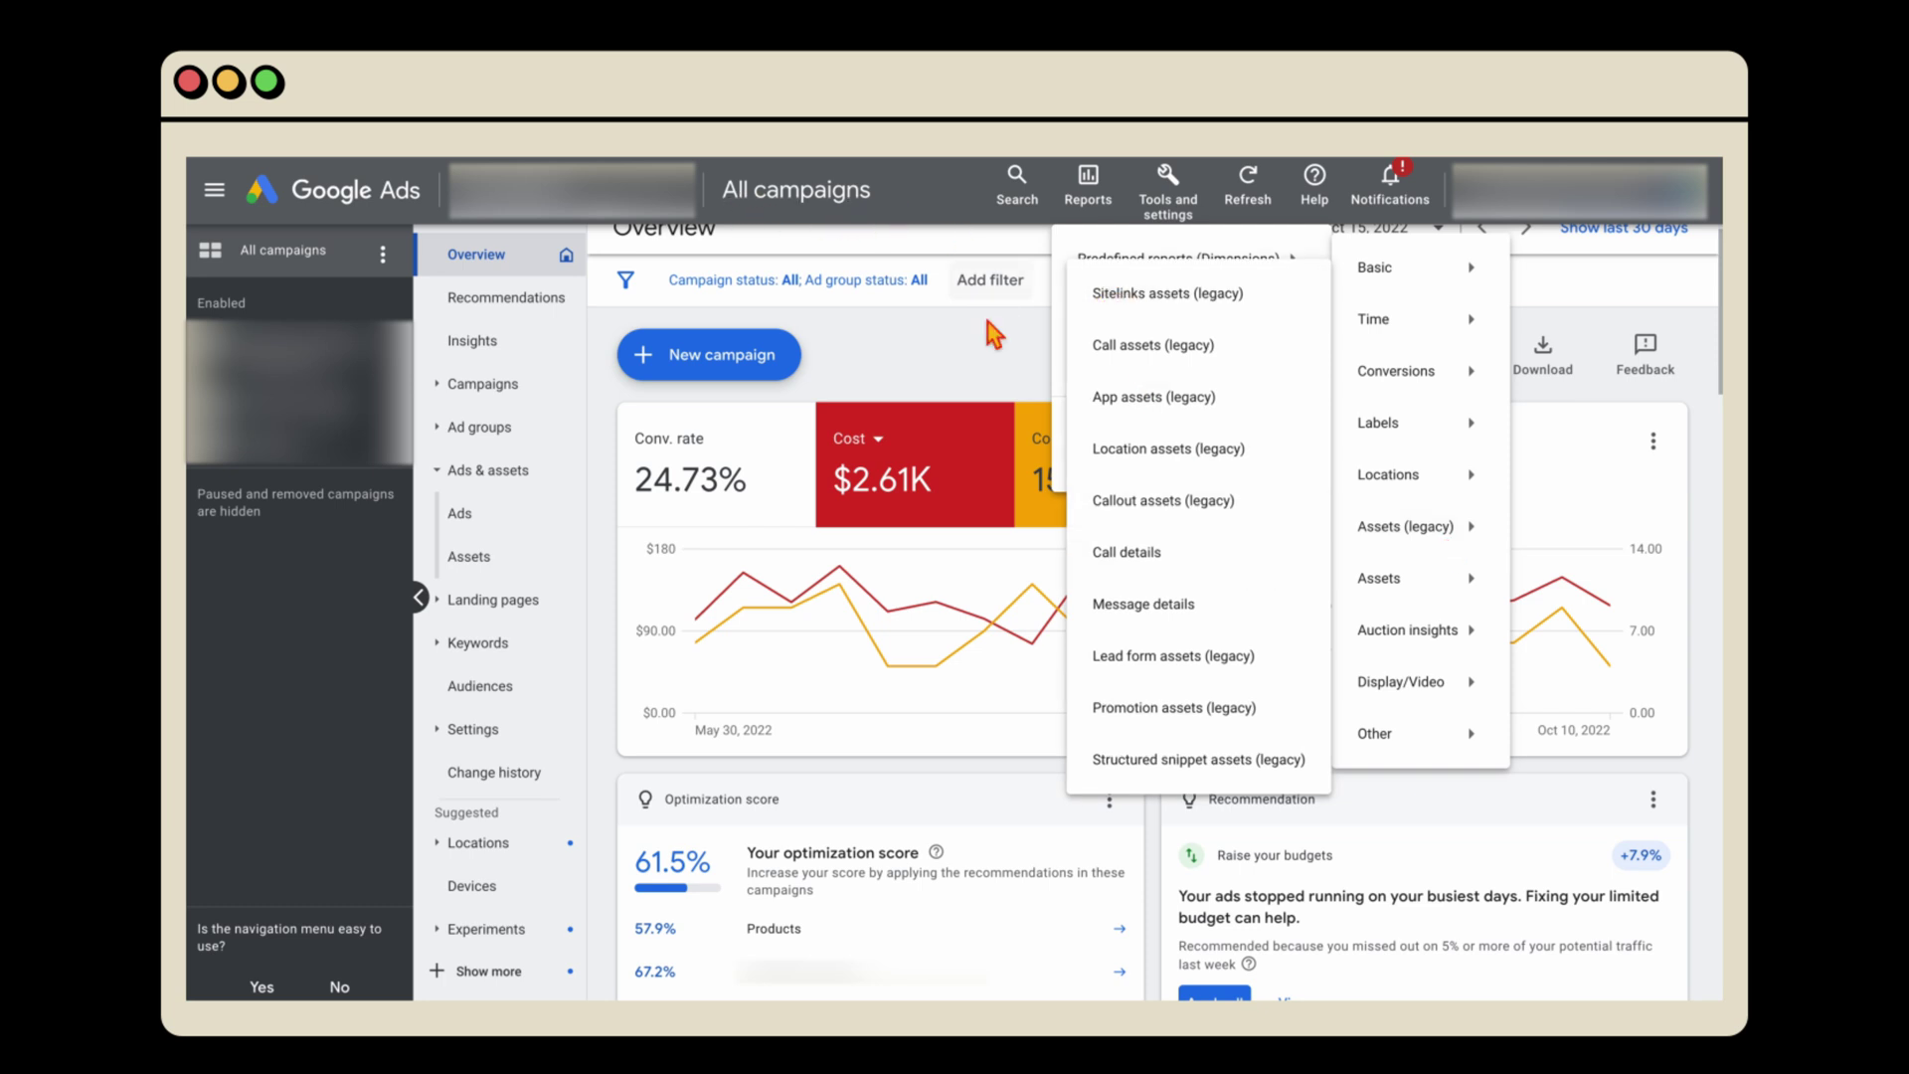
left_click(978, 361)
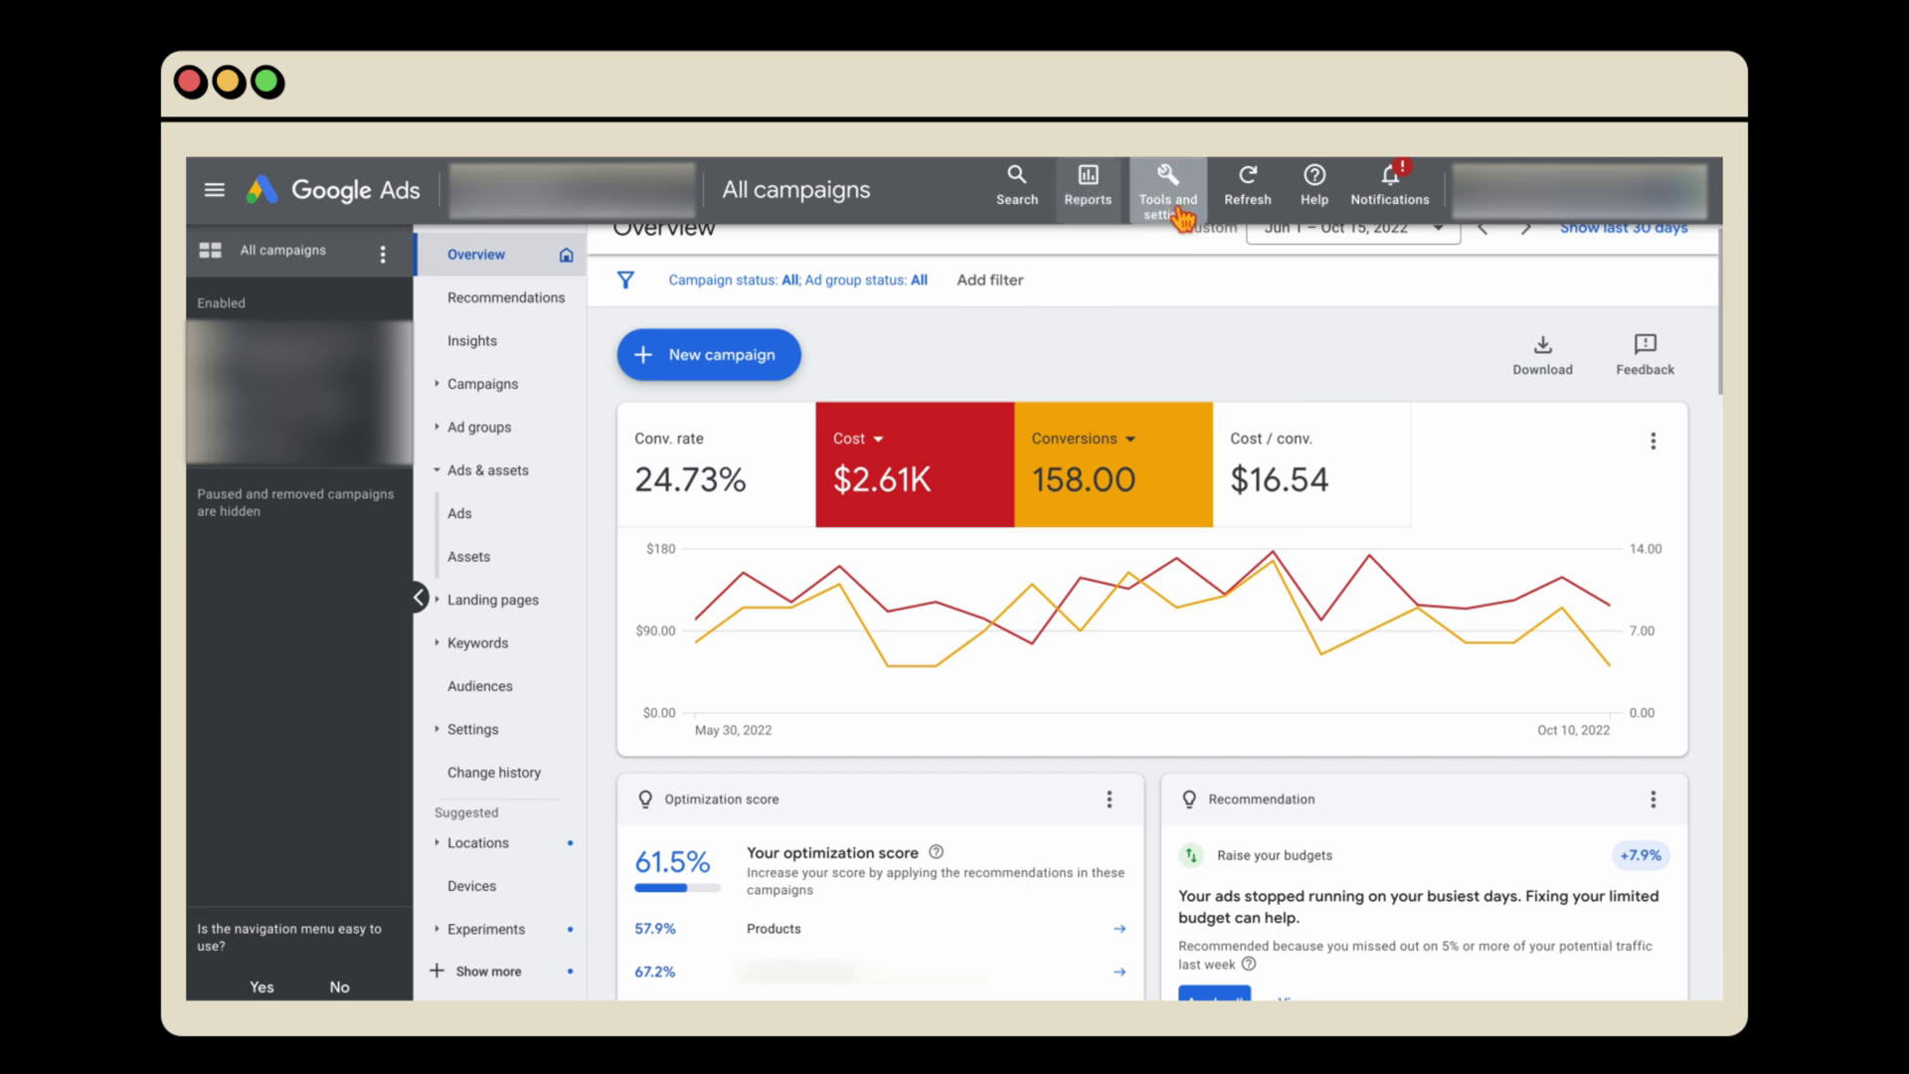
Open the asset library from the shared library tools and look at the options for adding a new asset
left_click(1167, 189)
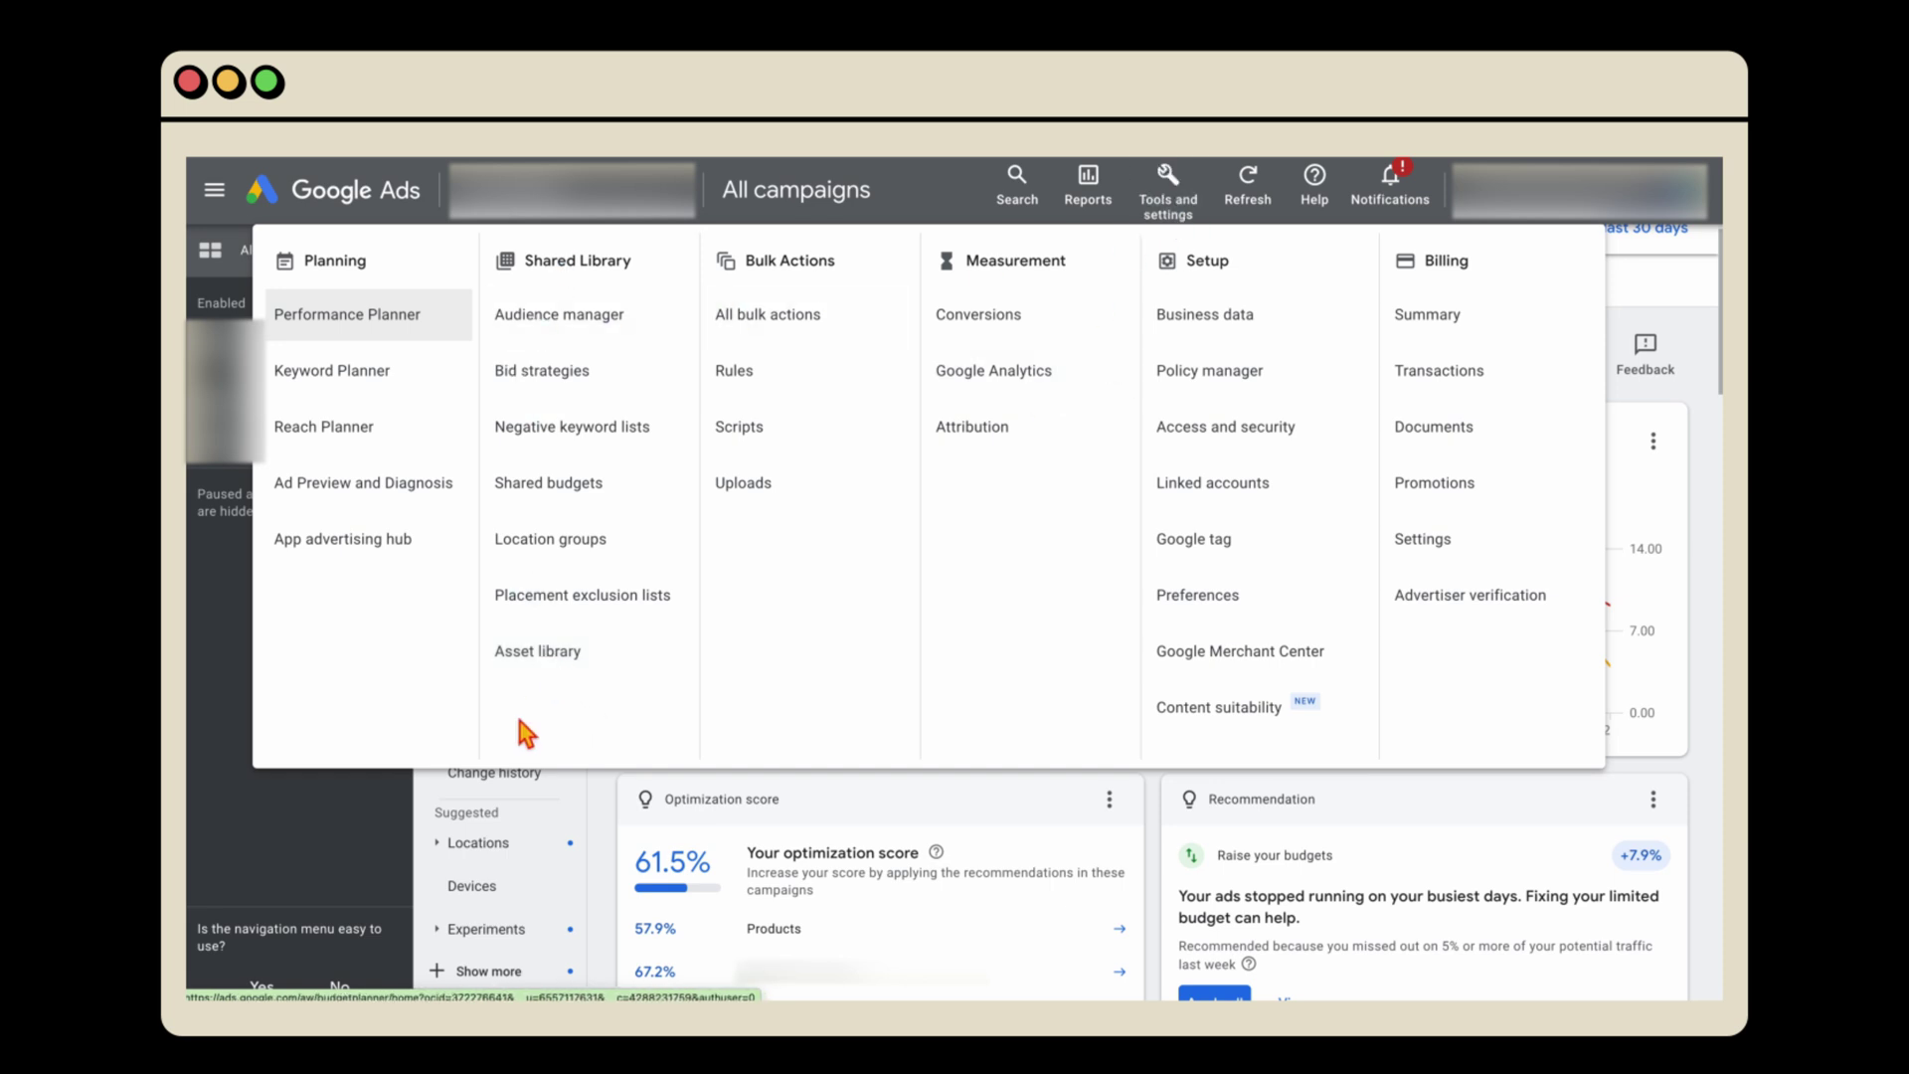
left_click(538, 648)
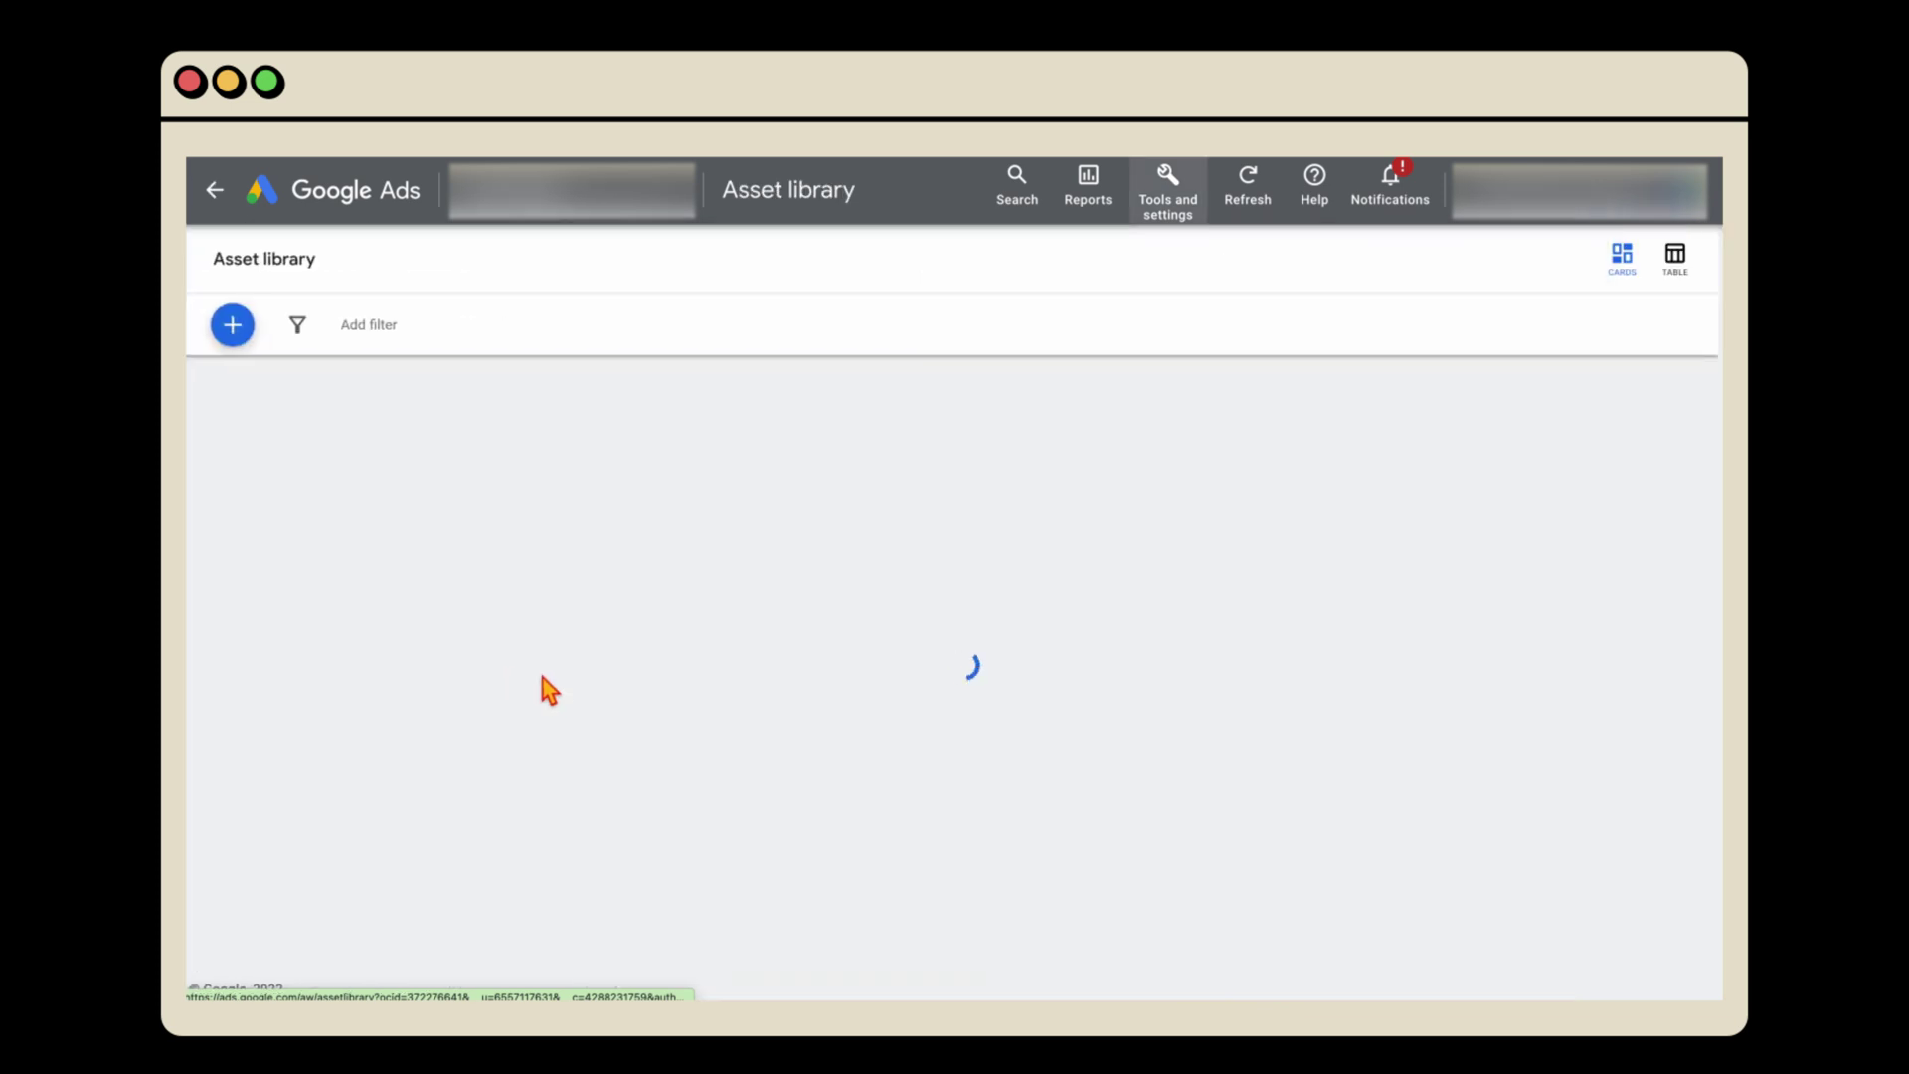
left_click(236, 331)
mouse_move(283, 486)
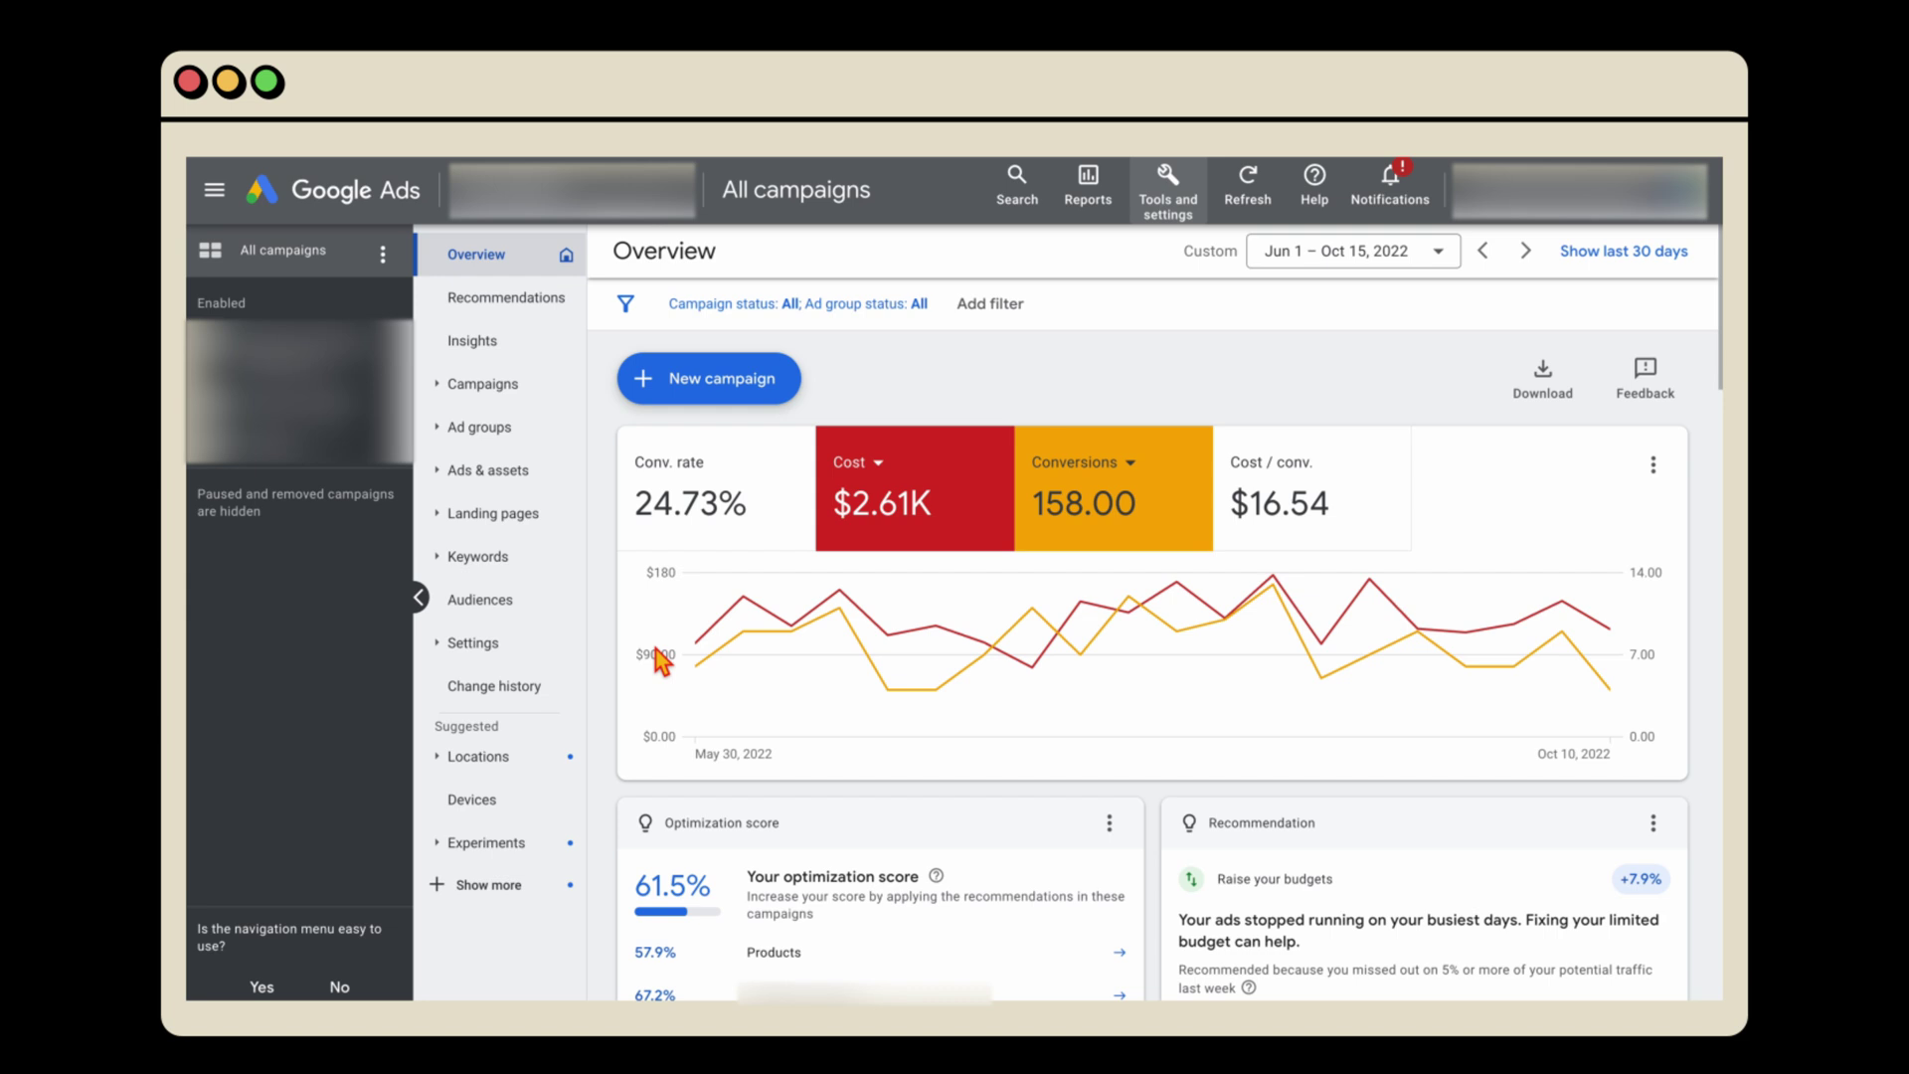
Search the account pages for "exten", open Extensions, and switch the assets table to the Sitelink type
left_click(1020, 199)
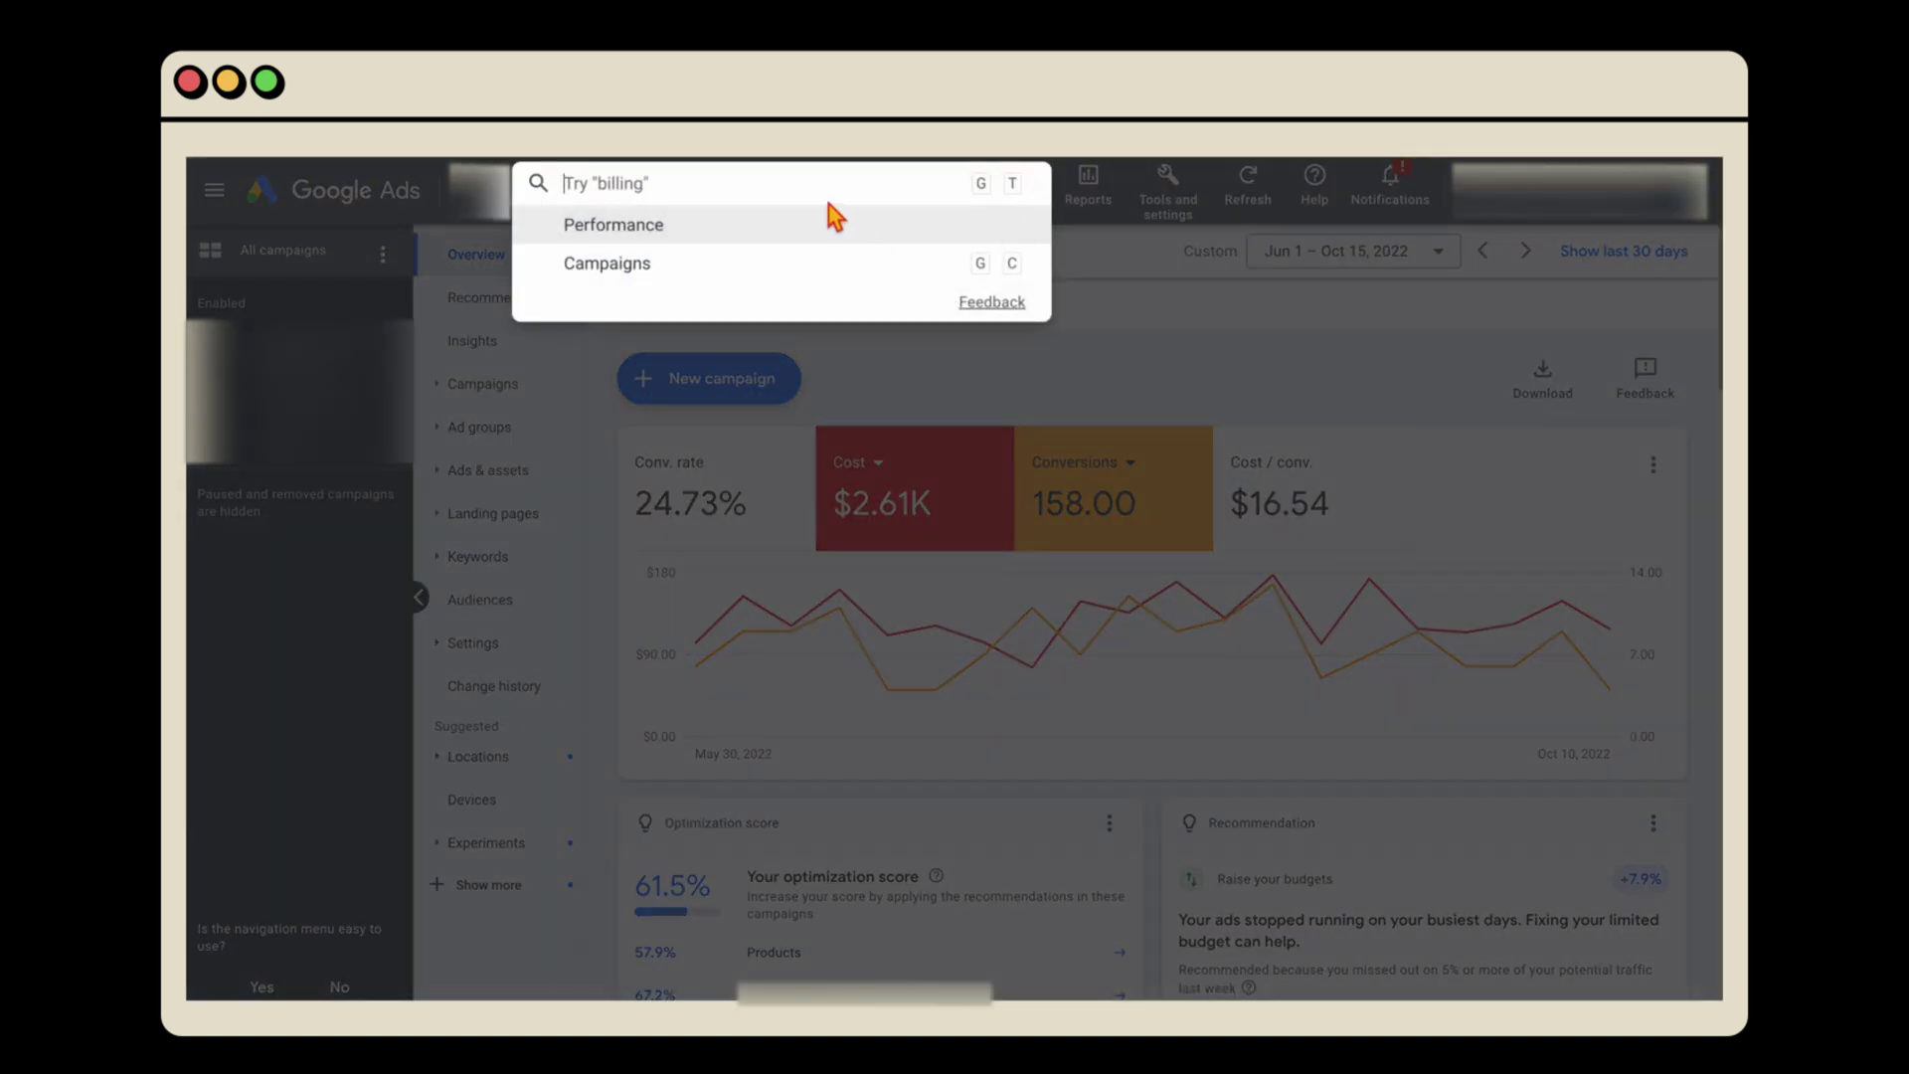
type("exten")
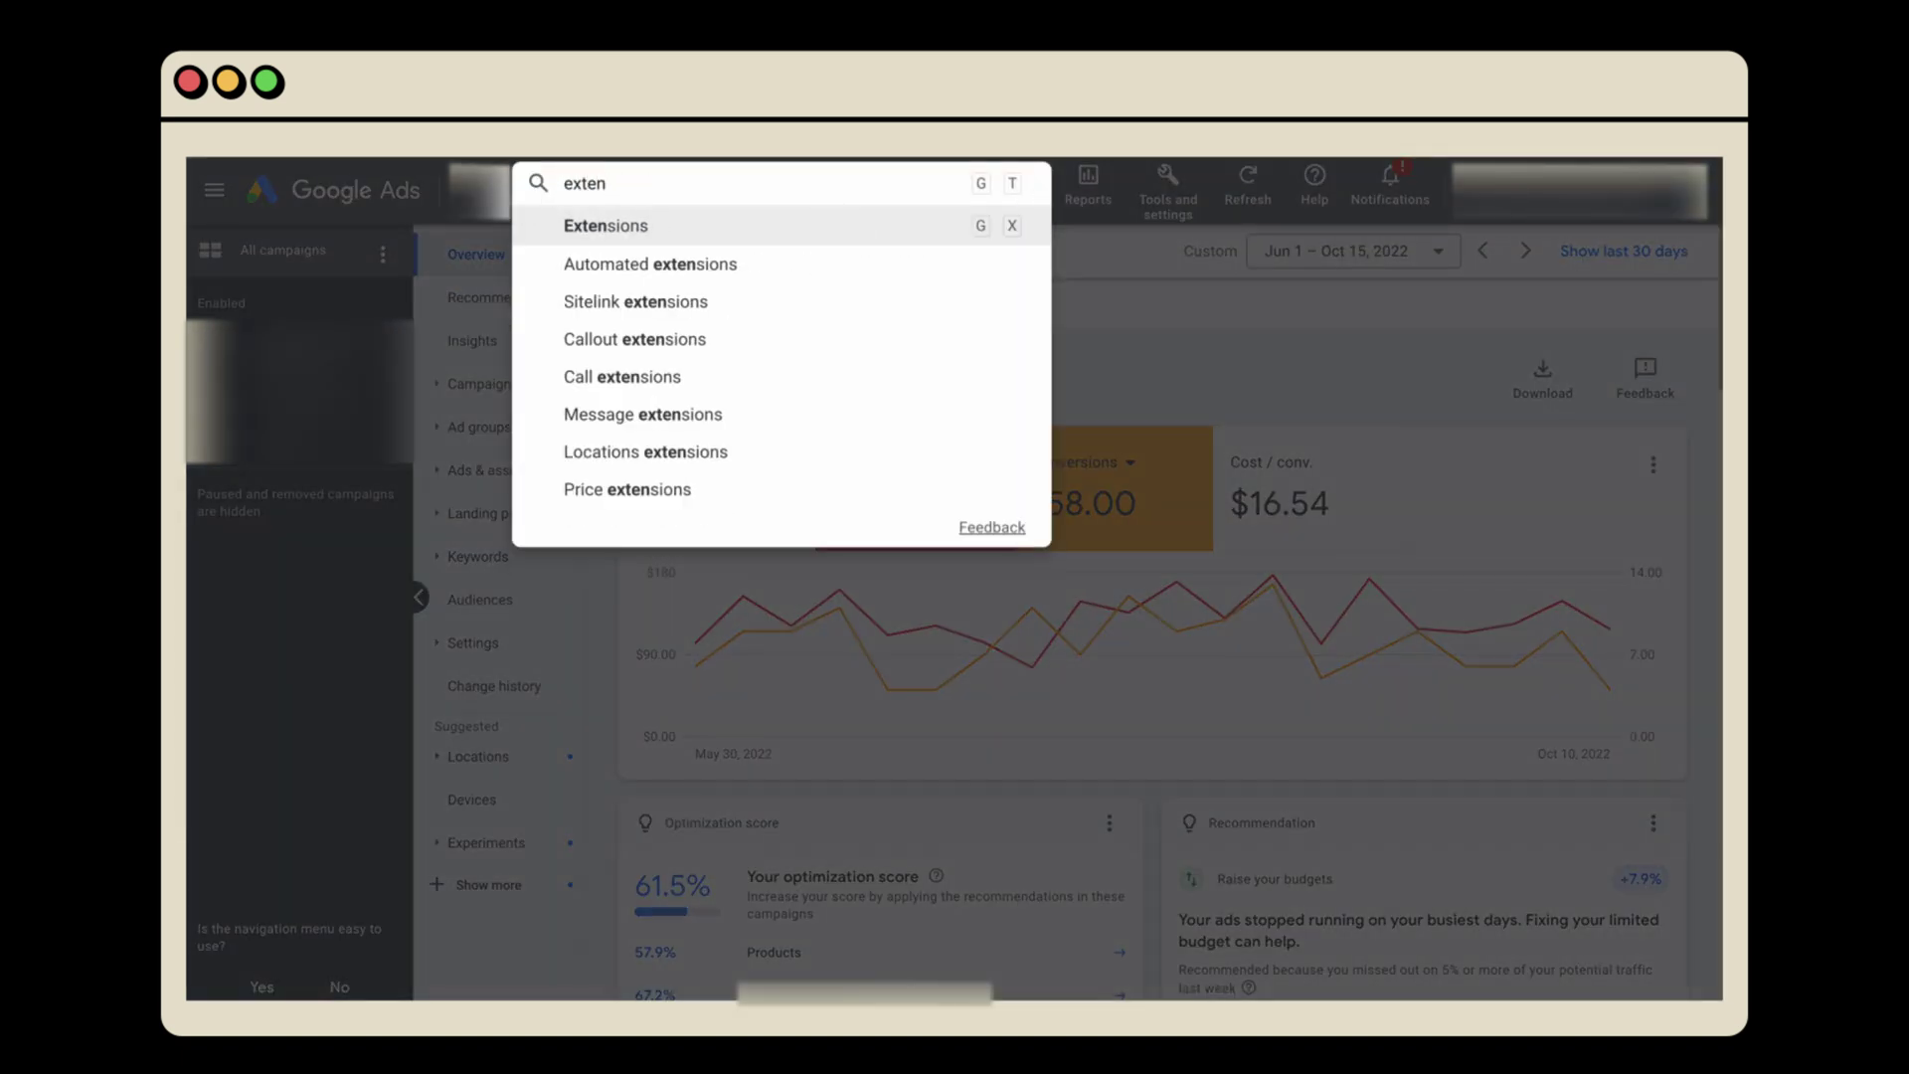
left_click(826, 248)
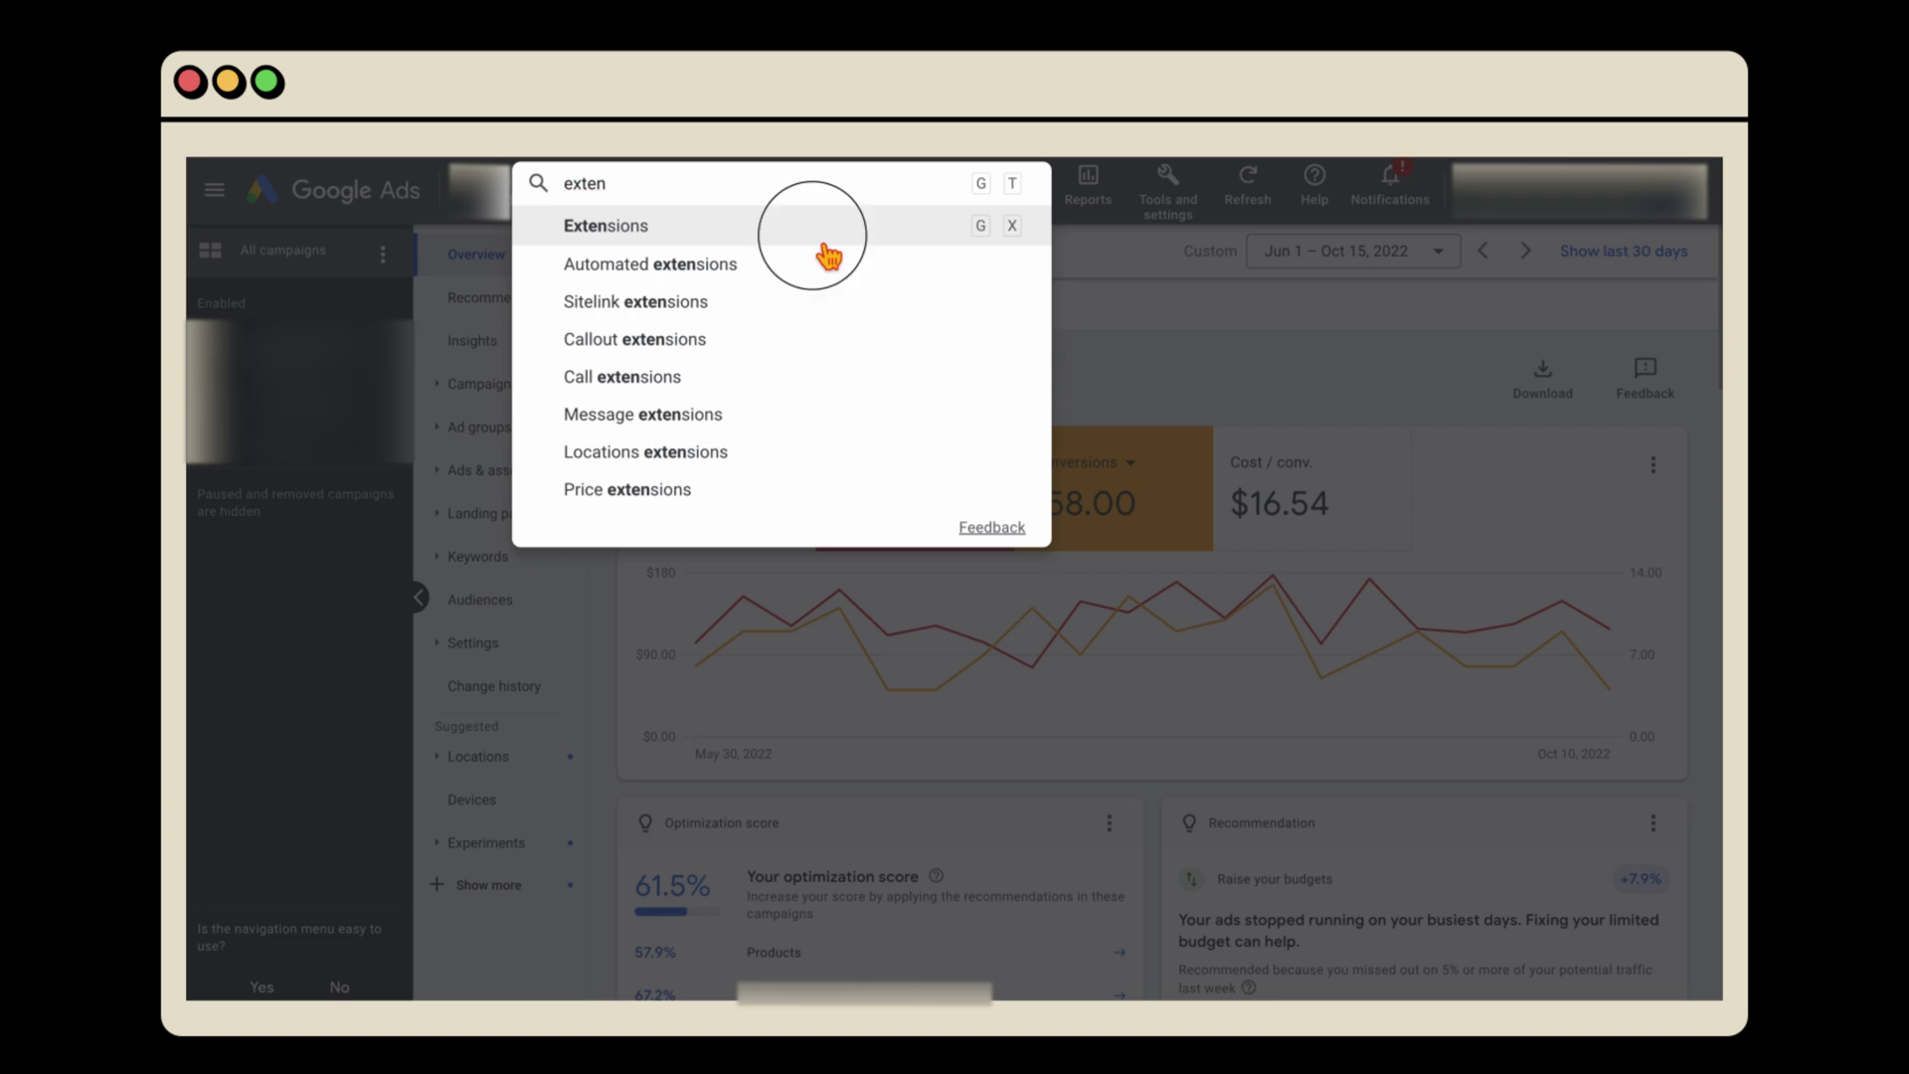
left_click(686, 280)
left_click(651, 449)
left_click(660, 279)
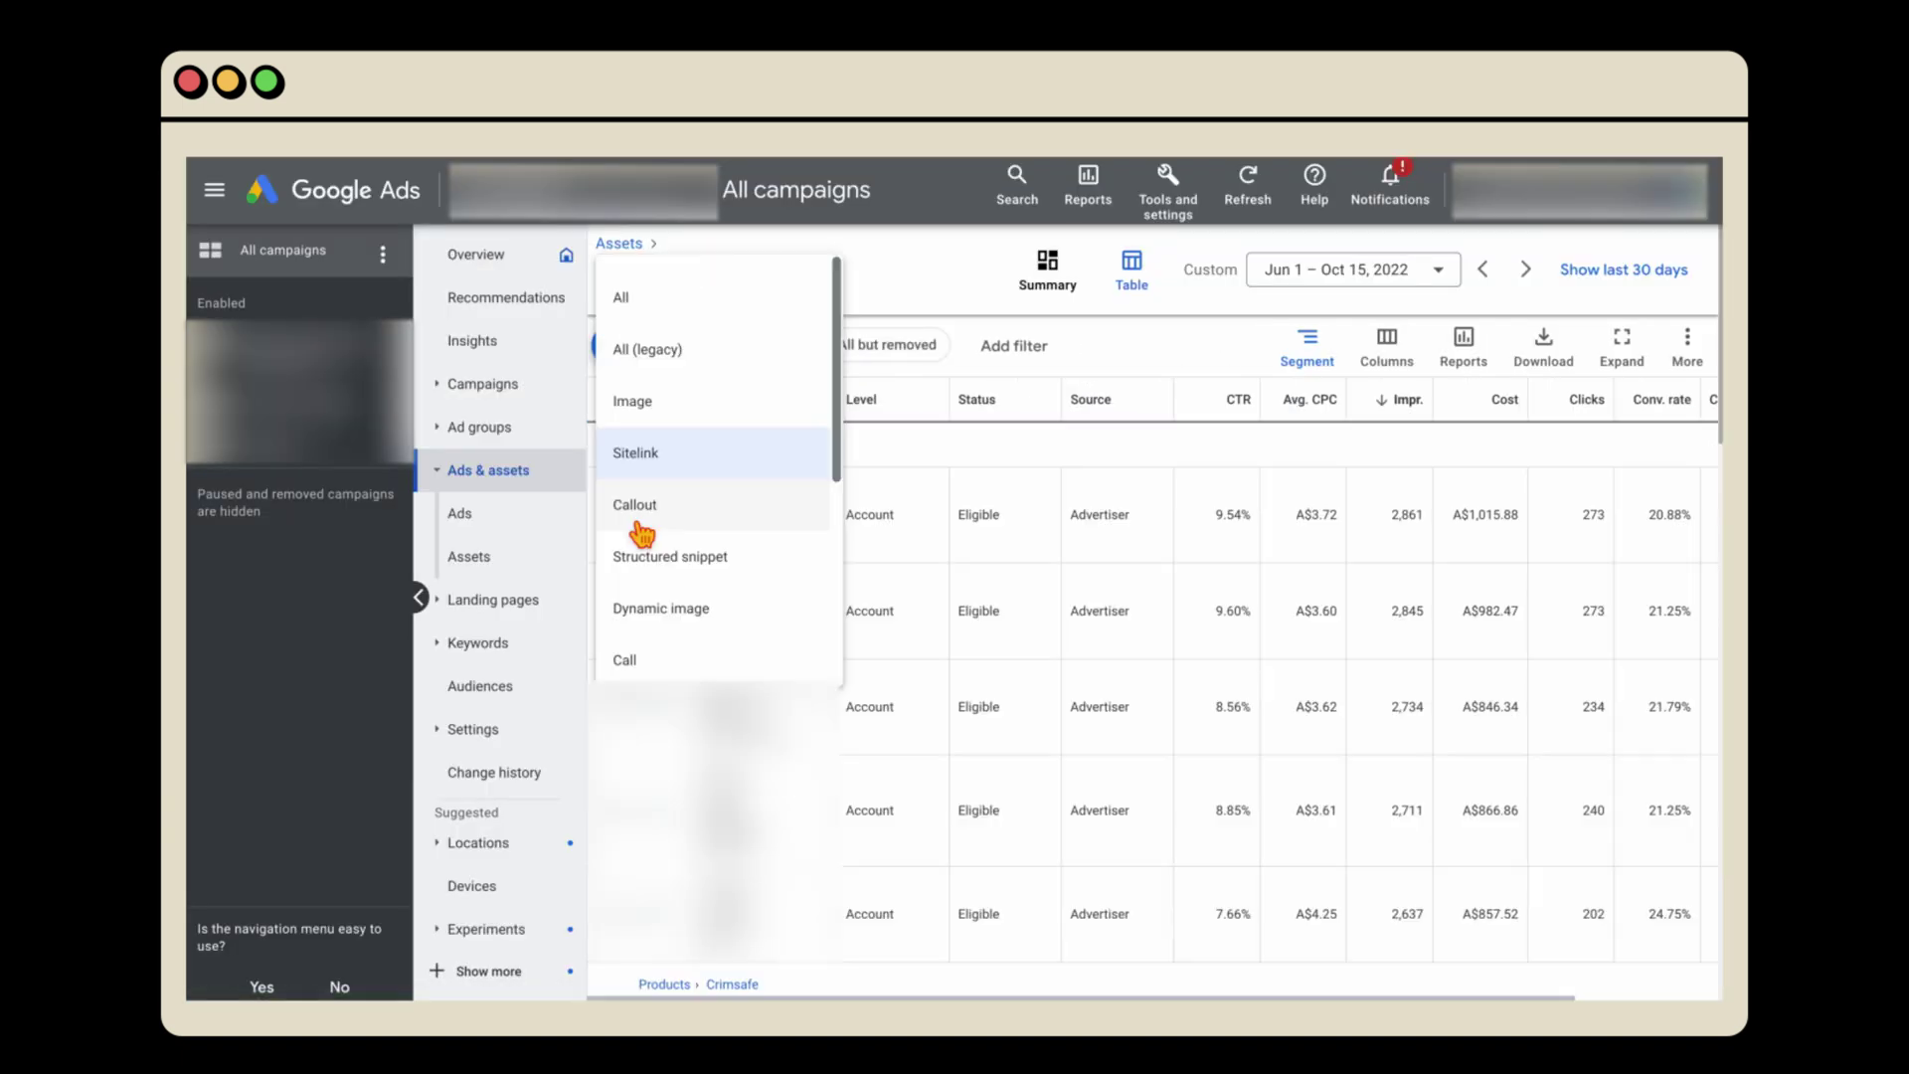
Search the account pages for "keyw" and open the Search keywords page
left_click(1012, 223)
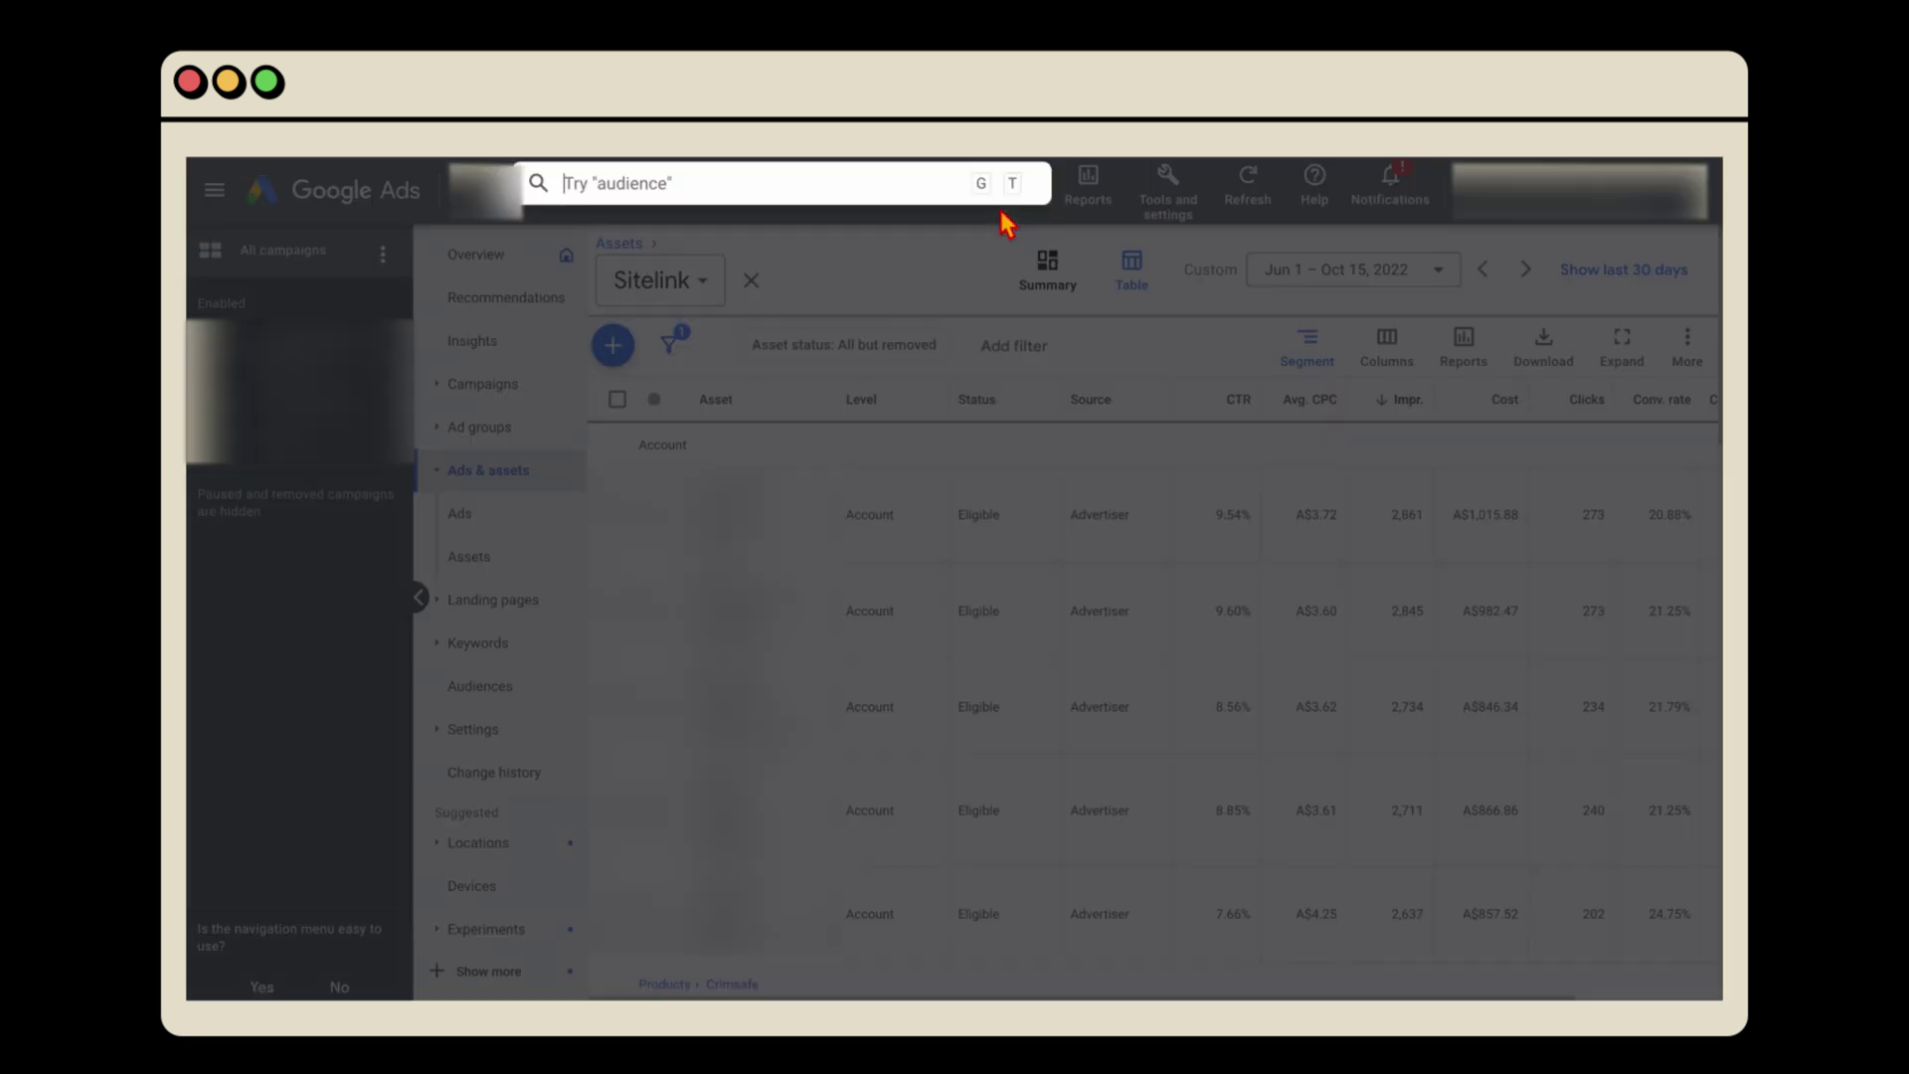
type("keyw")
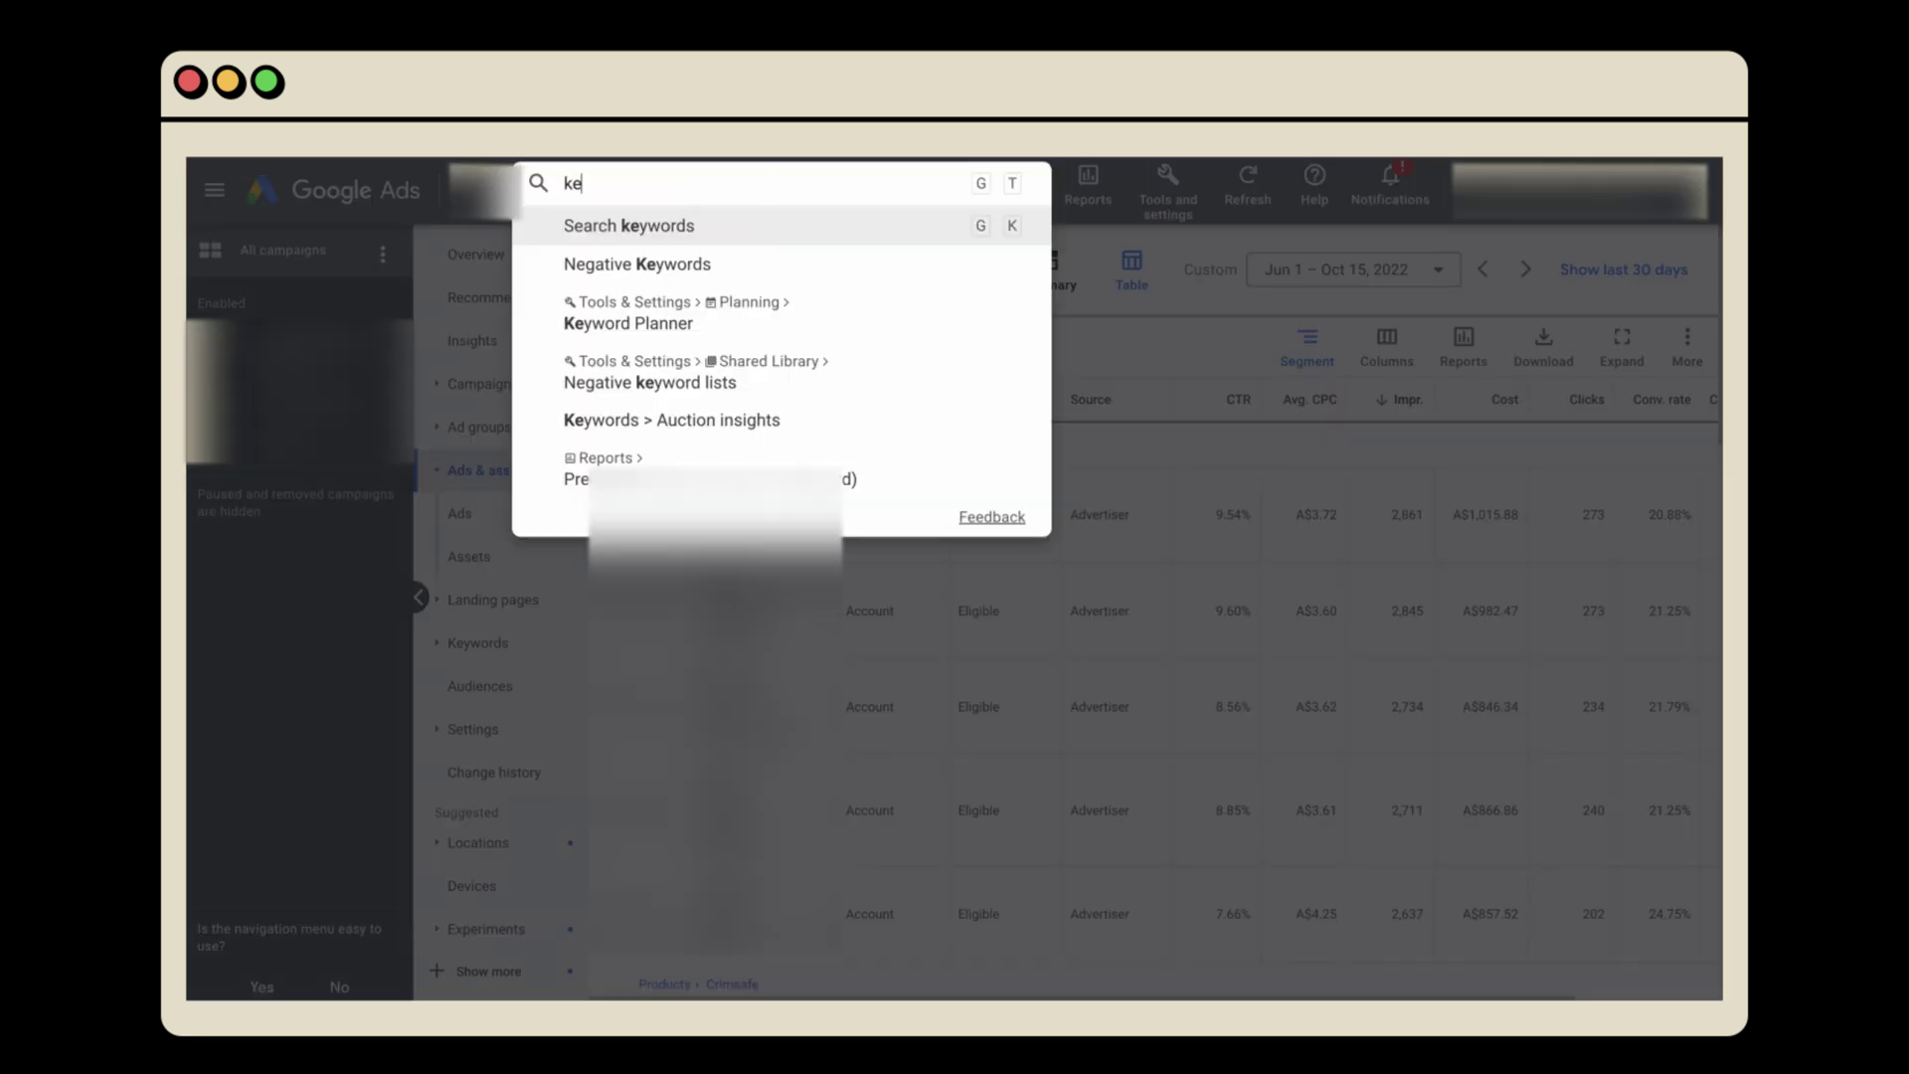
left_click(753, 226)
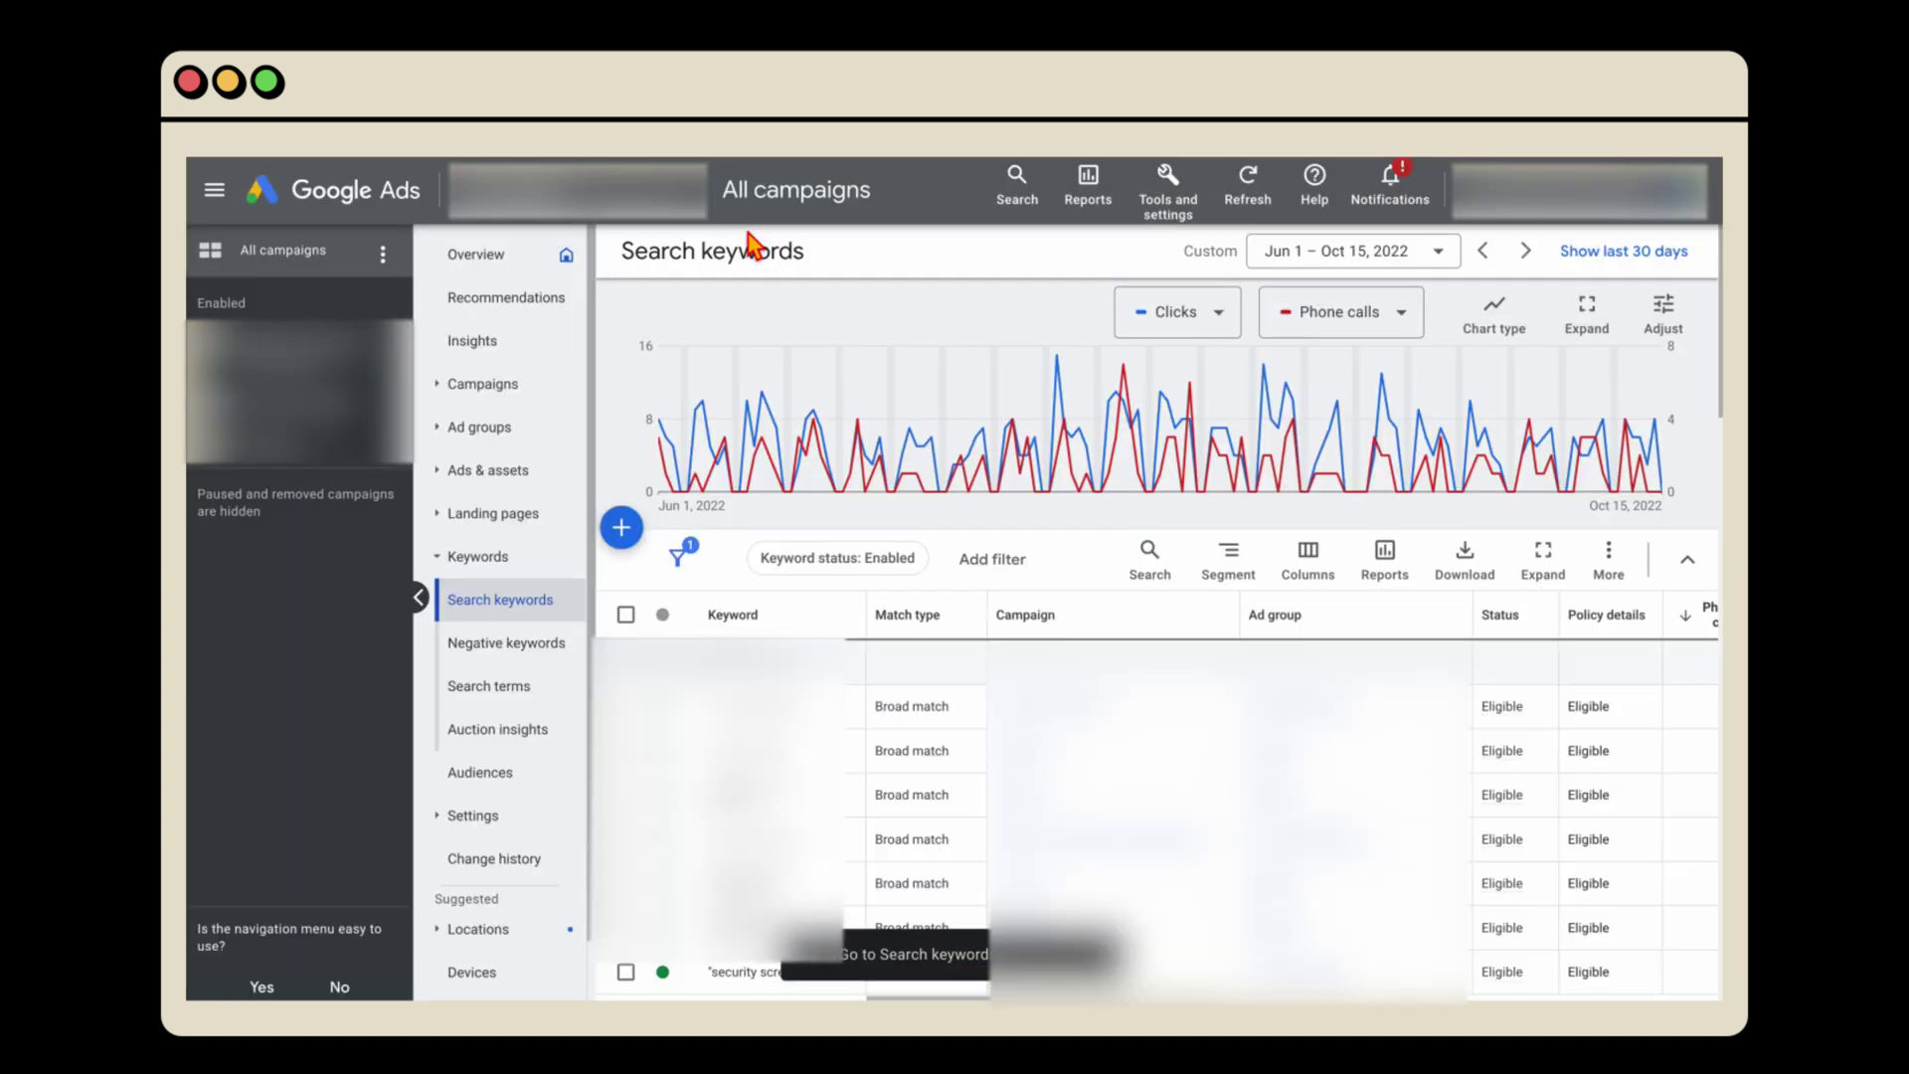
Return to the account Overview, search the account pages for "loc", and open the Locations page
left_click(477, 256)
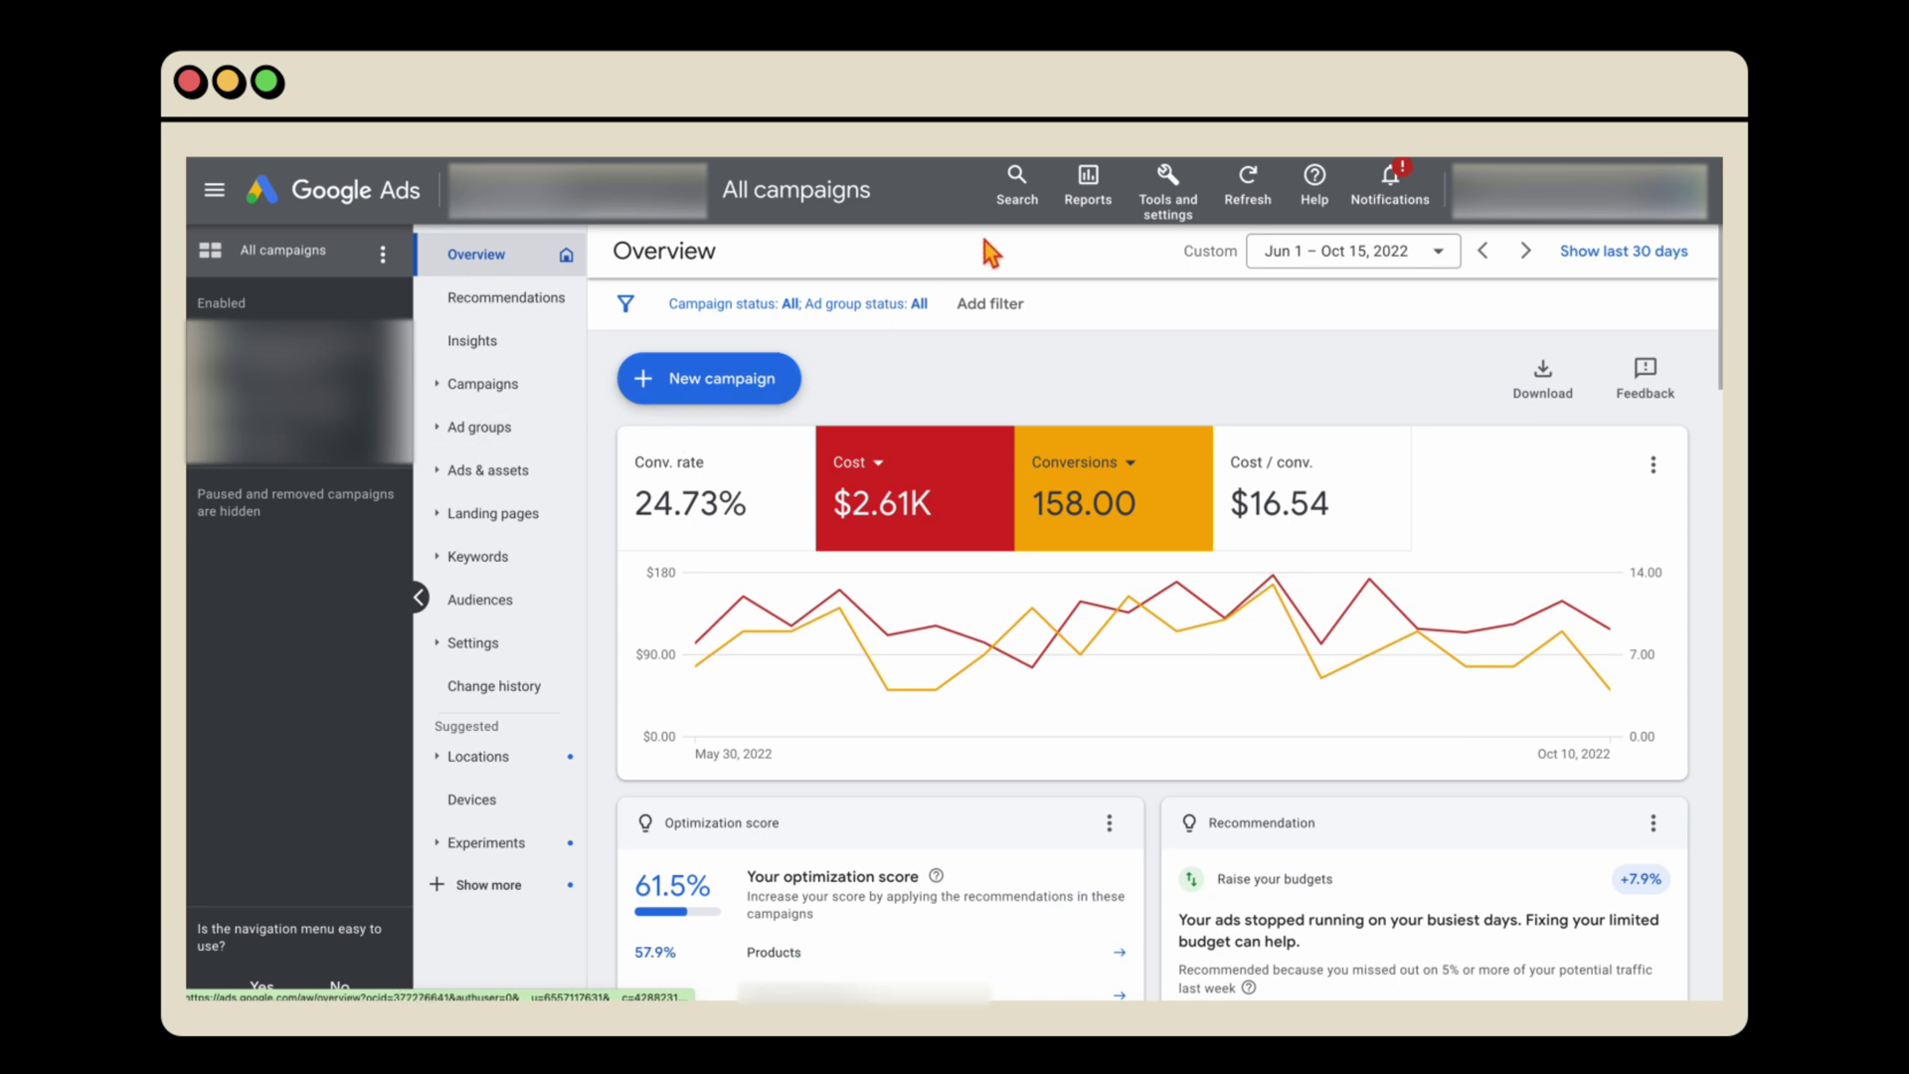
left_click(1019, 188)
type("loc")
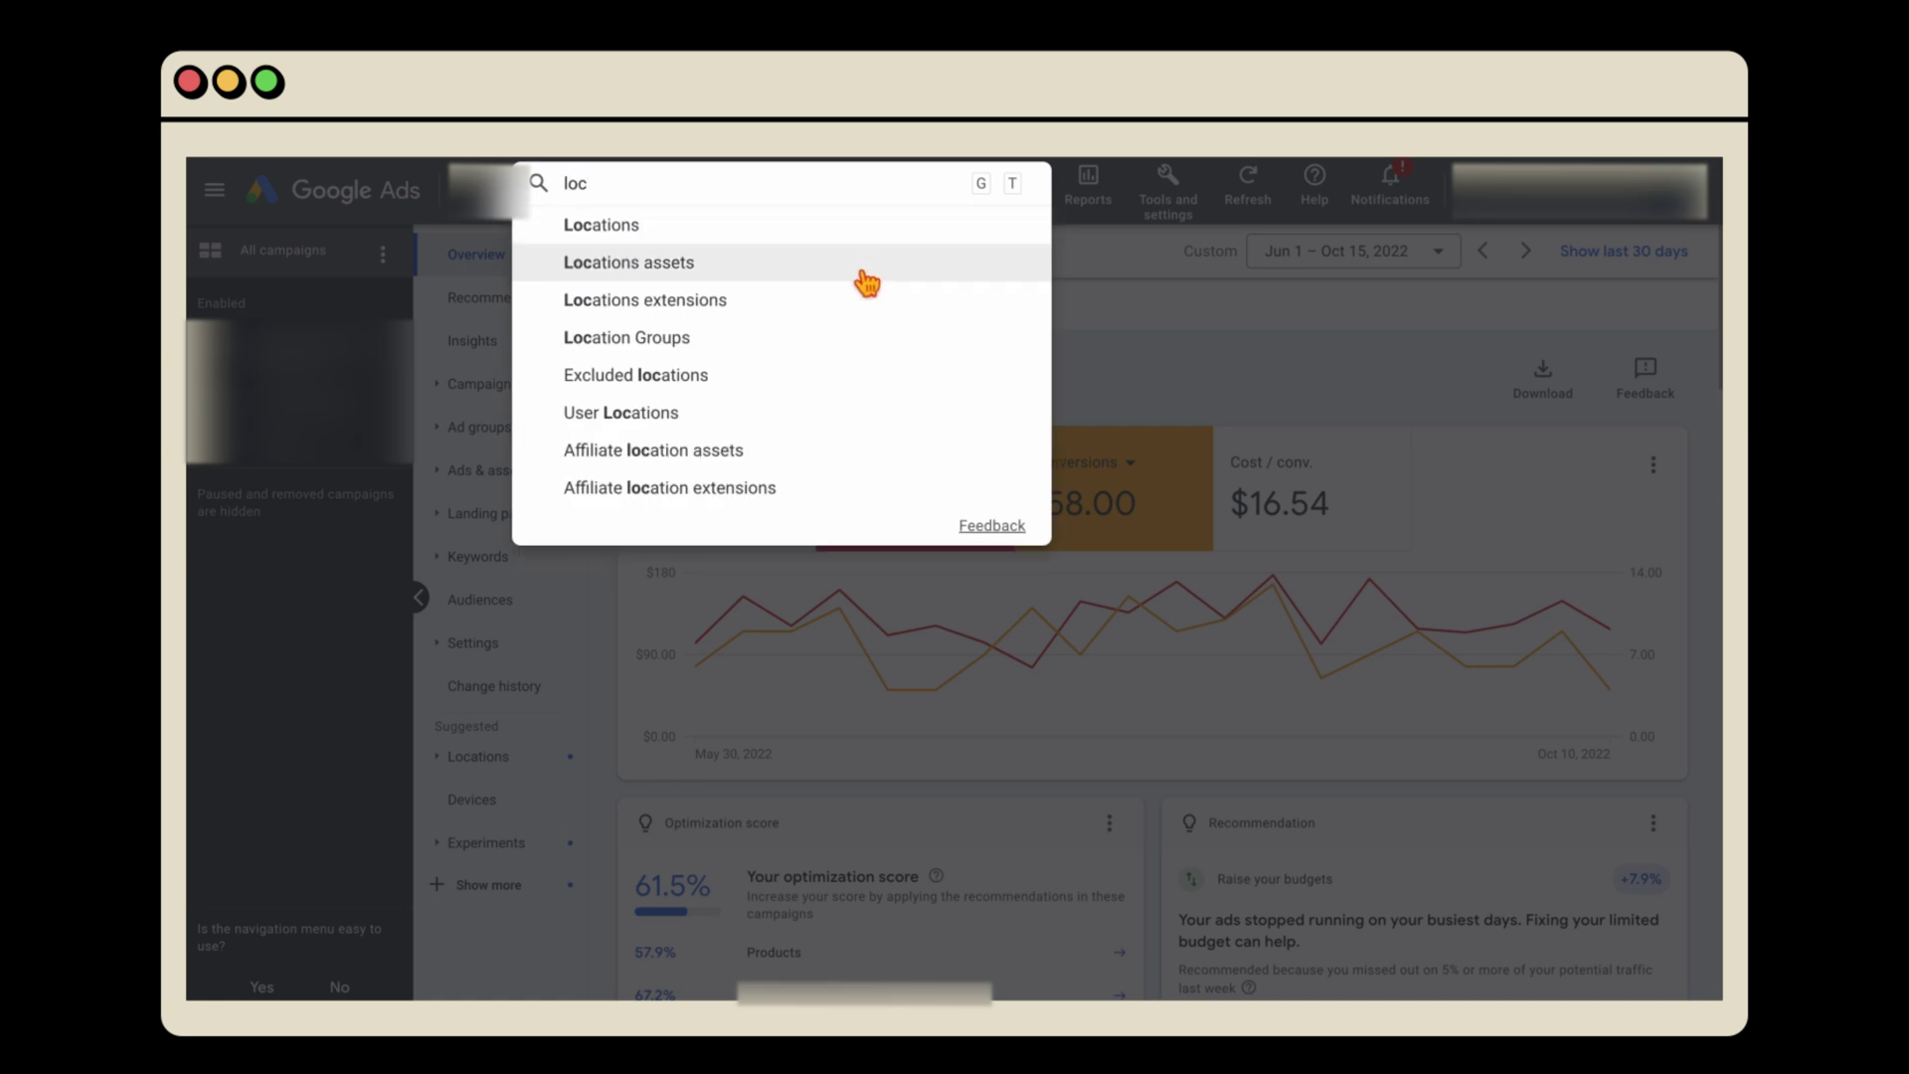
left_click(768, 245)
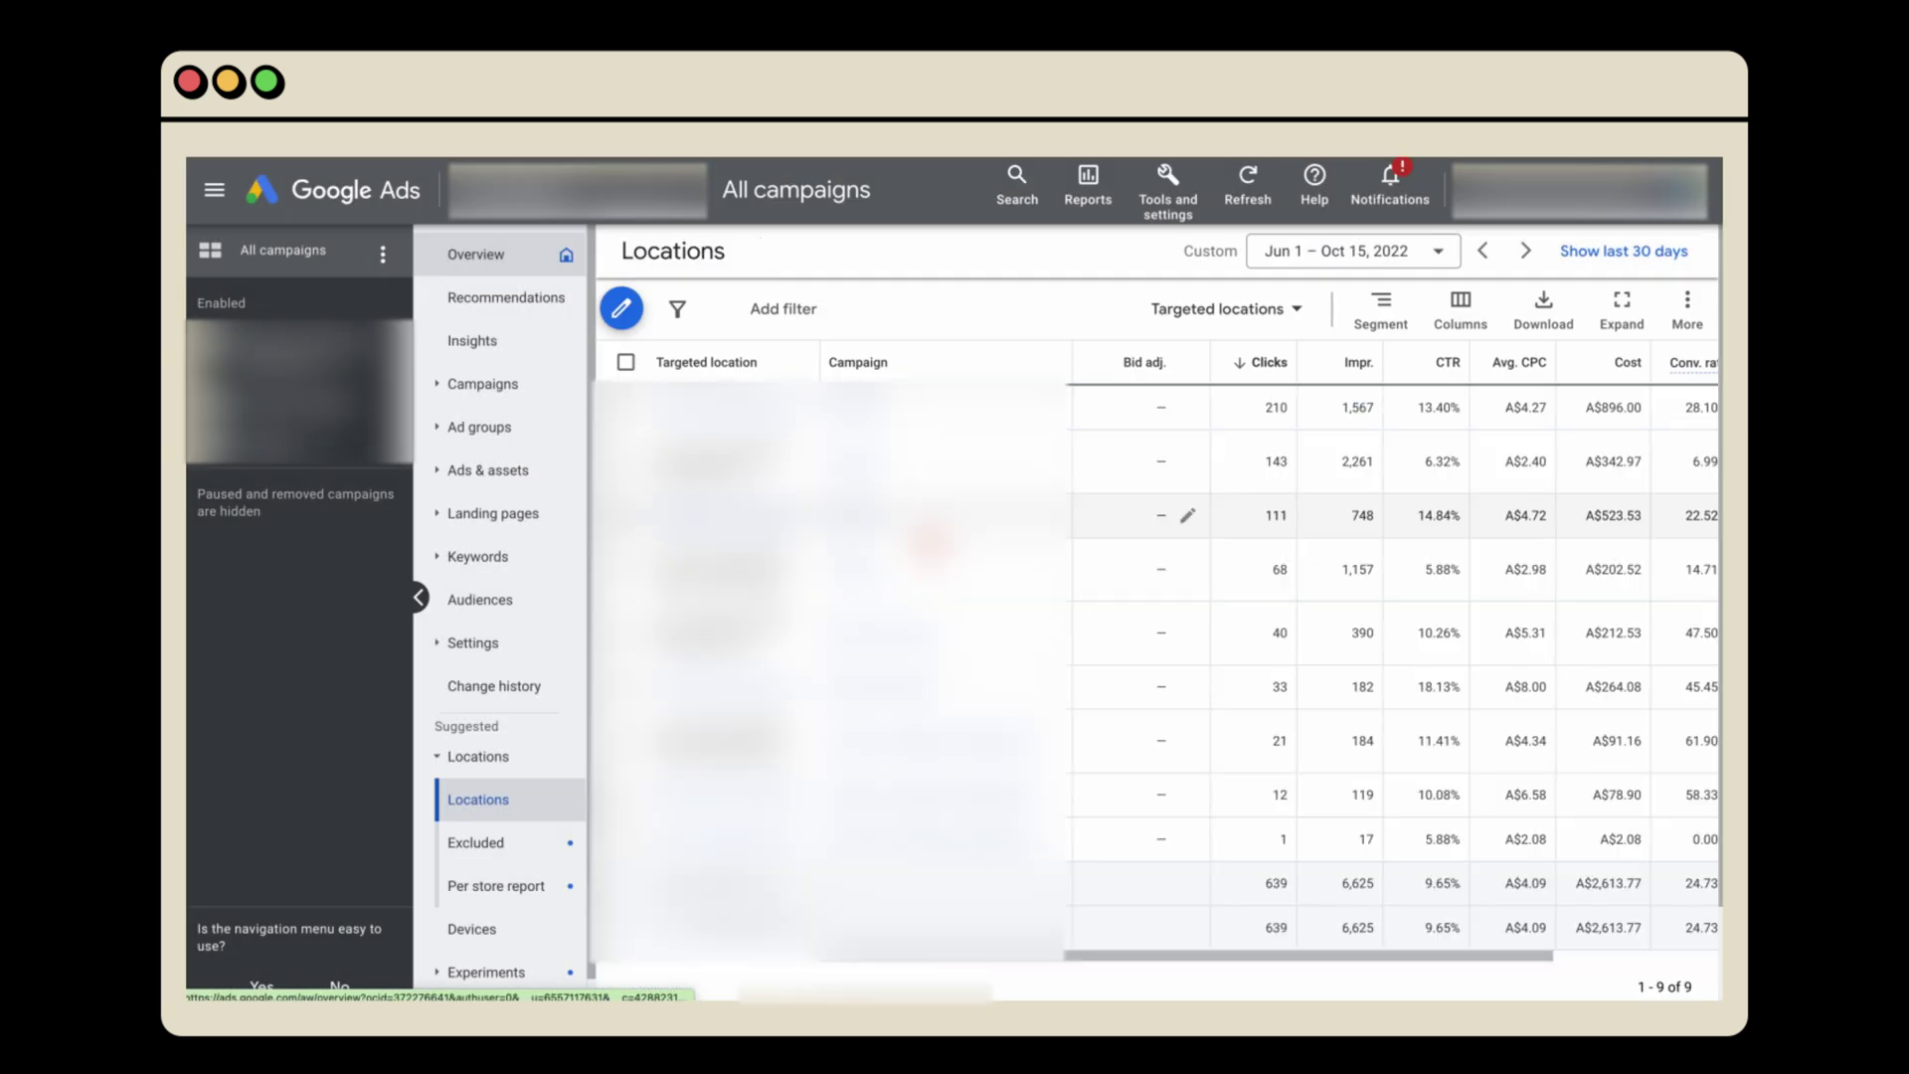